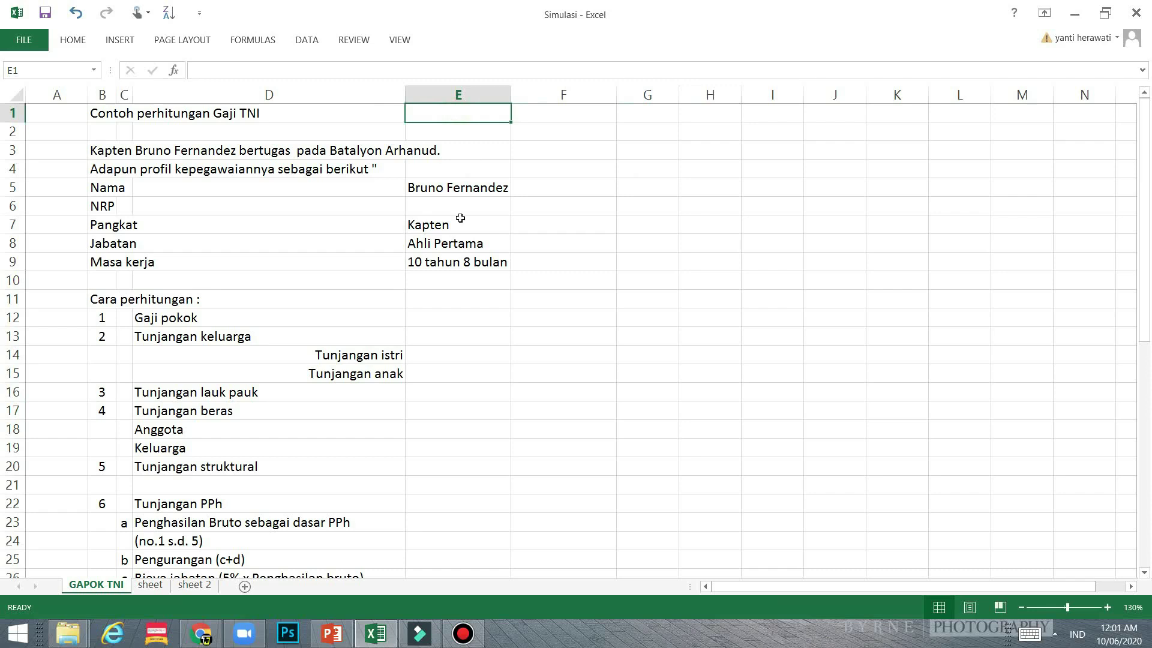
Review the employee profile and the full list of salary, allowance, tax and deduction rows on the GAPOK TNI sheet
left_click(445, 233)
left_click(445, 188)
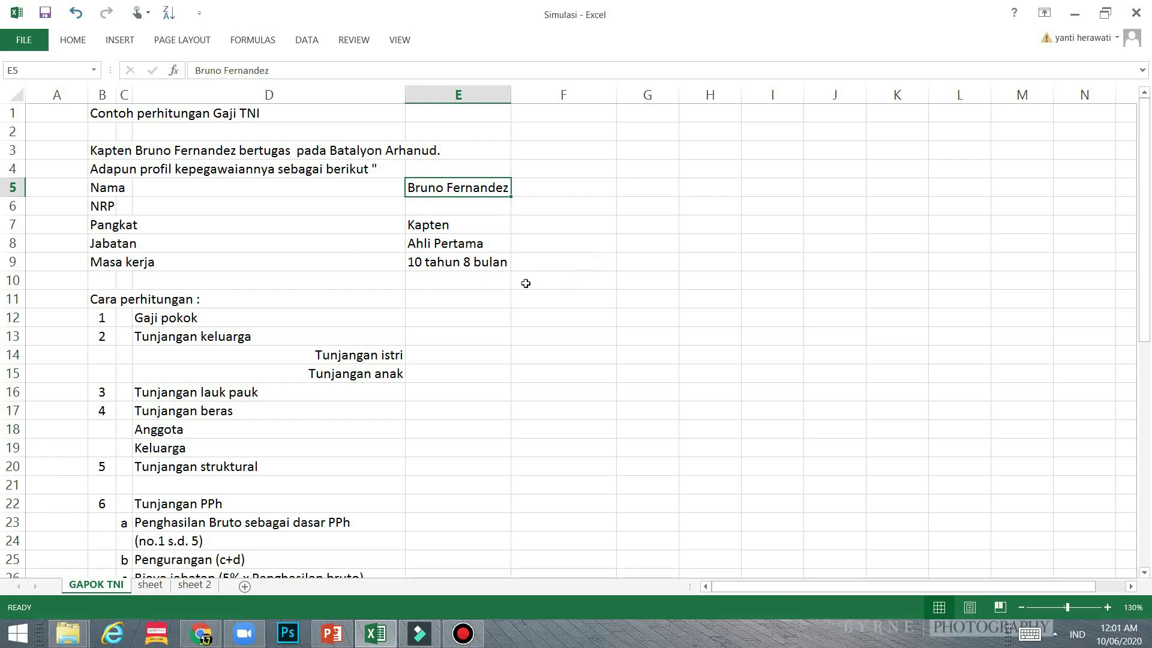
scroll(294, 345, "down", 4)
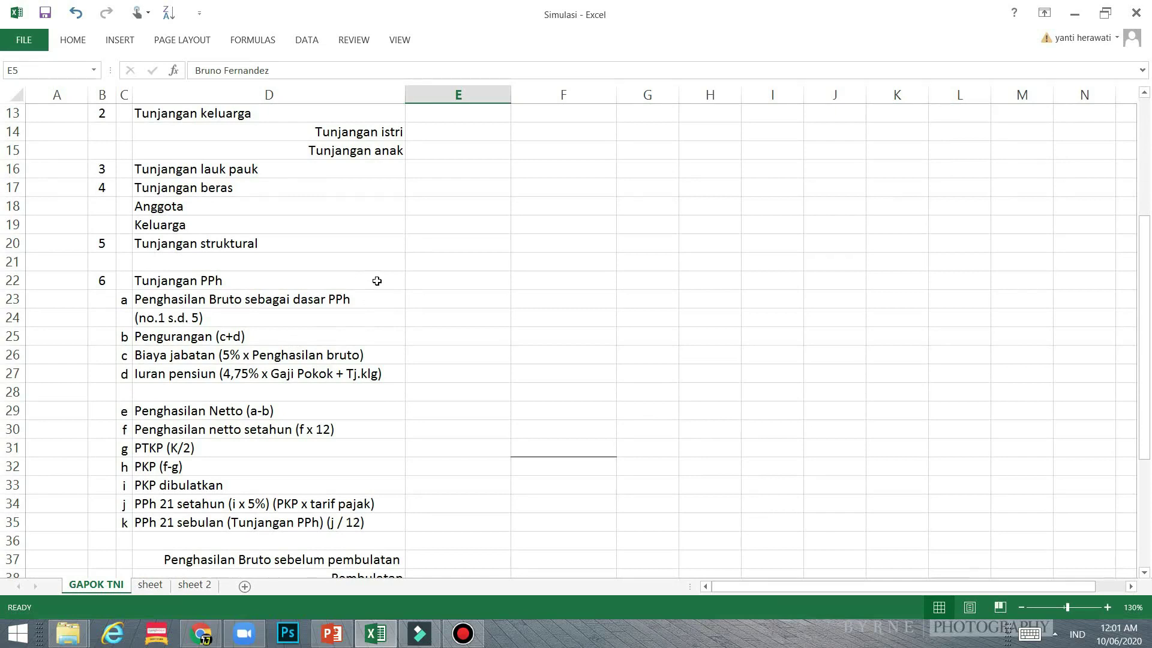
scroll(373, 278, "up", 2)
scroll(378, 284, "down", 3)
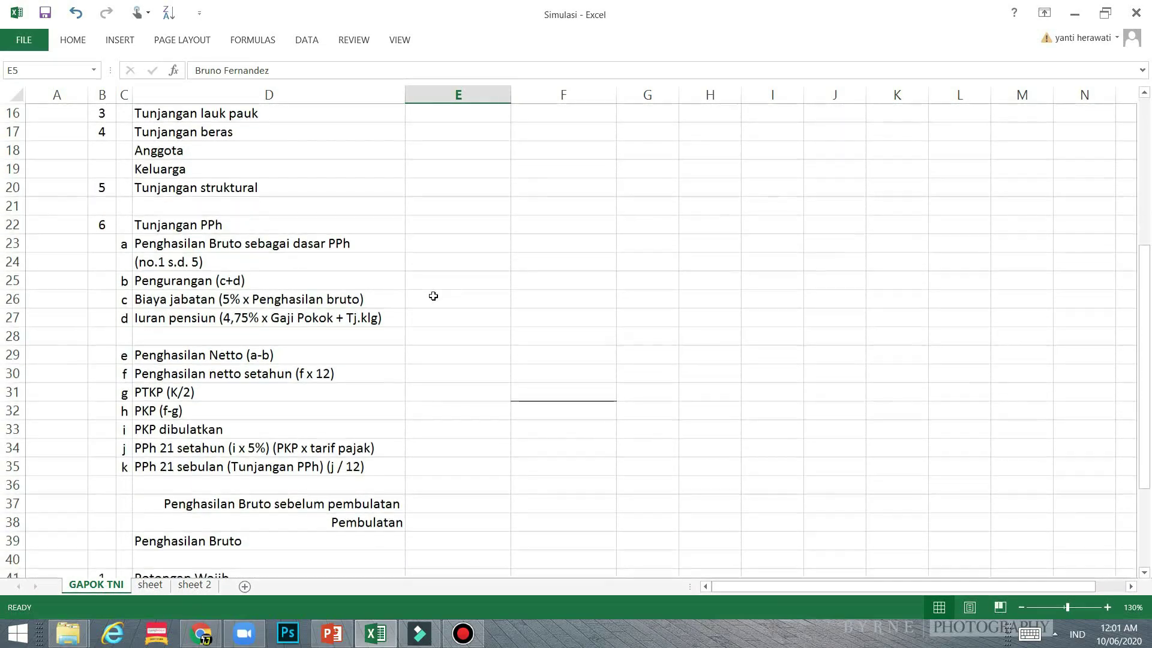
scroll(458, 322, "down", 5)
scroll(457, 322, "up", 10)
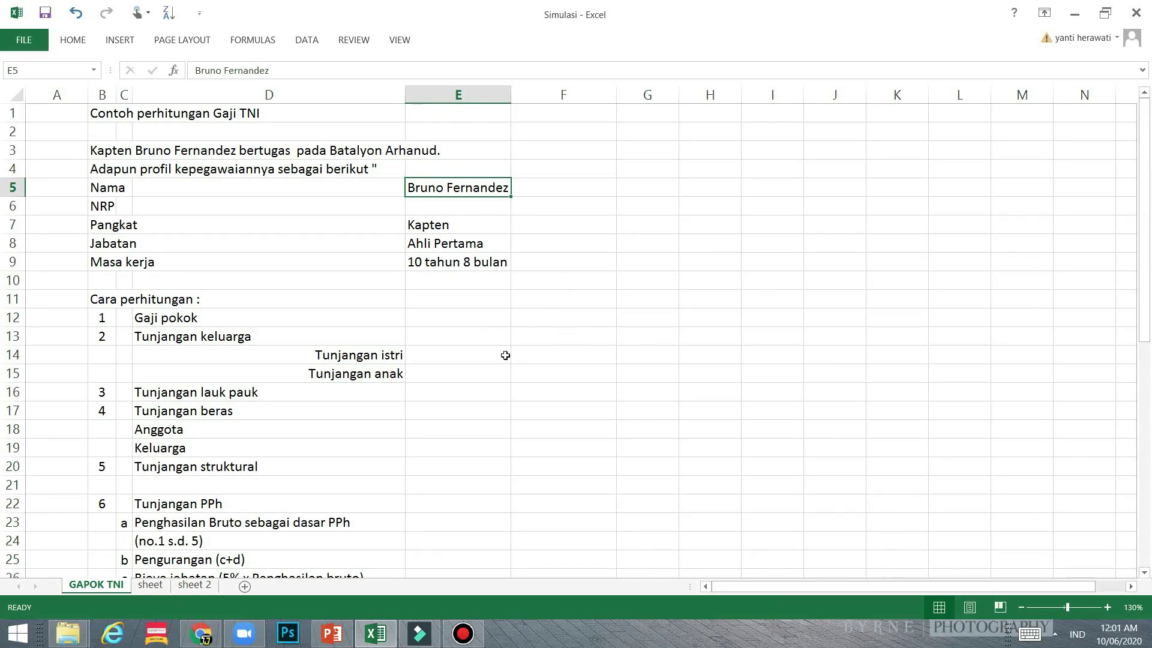
Switch to PowerPoint and present the GAJI POKOK TNI (PP 16 / 2019) slide to look up the Kapten base salary
left_click(221, 321)
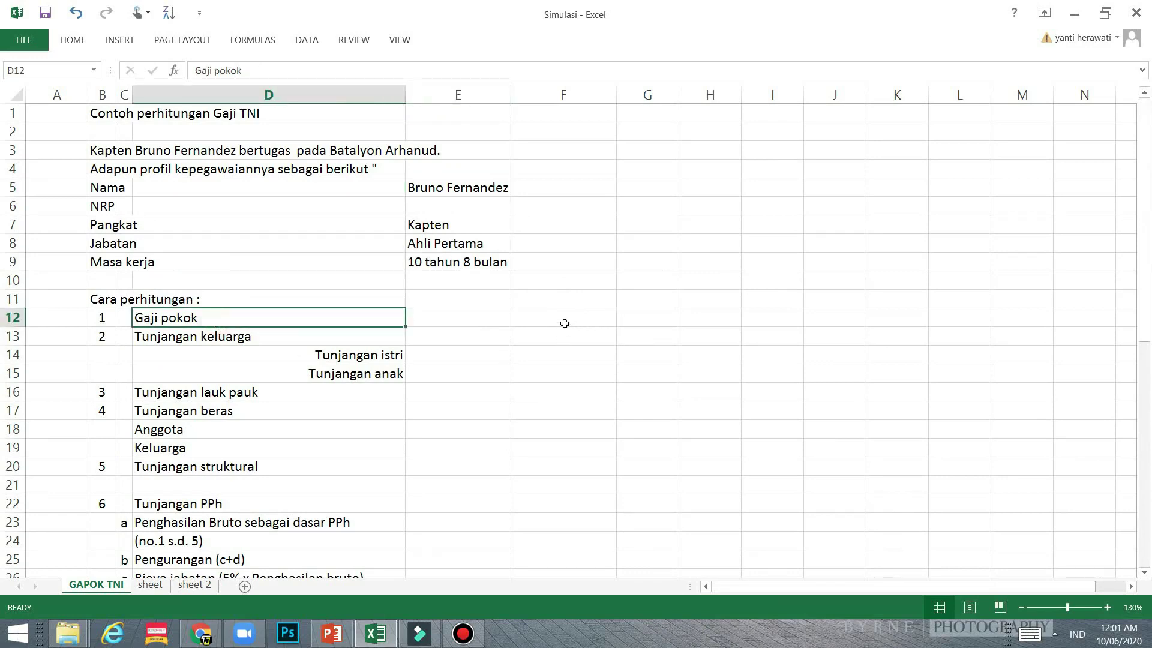
left_click(585, 314)
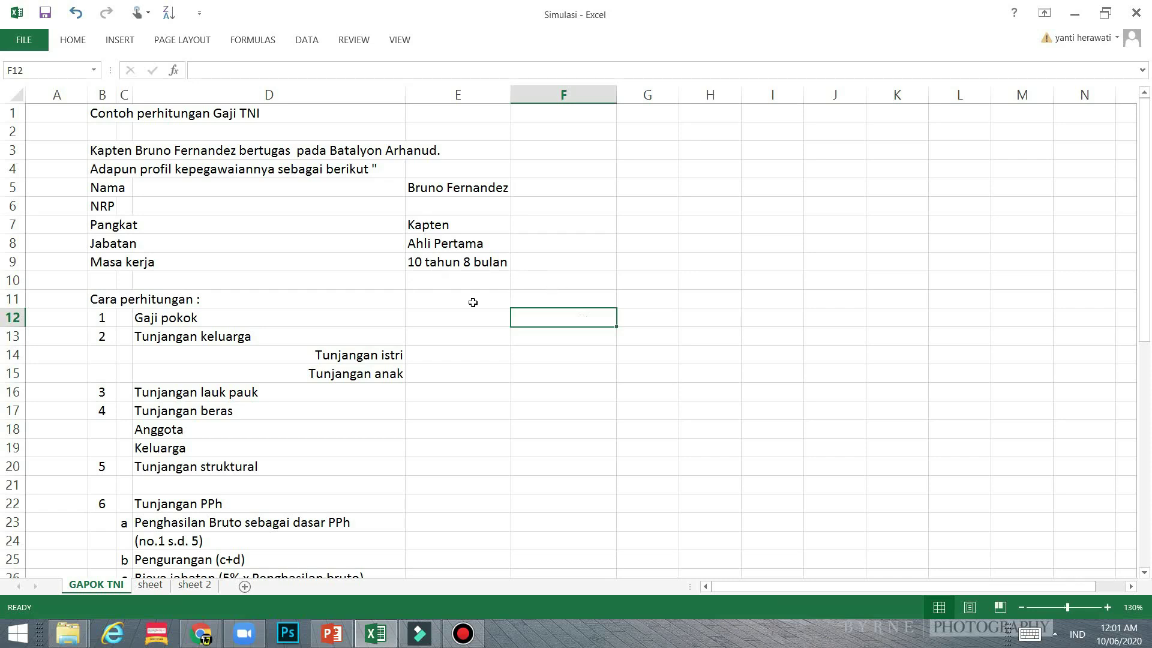
left_click(338, 640)
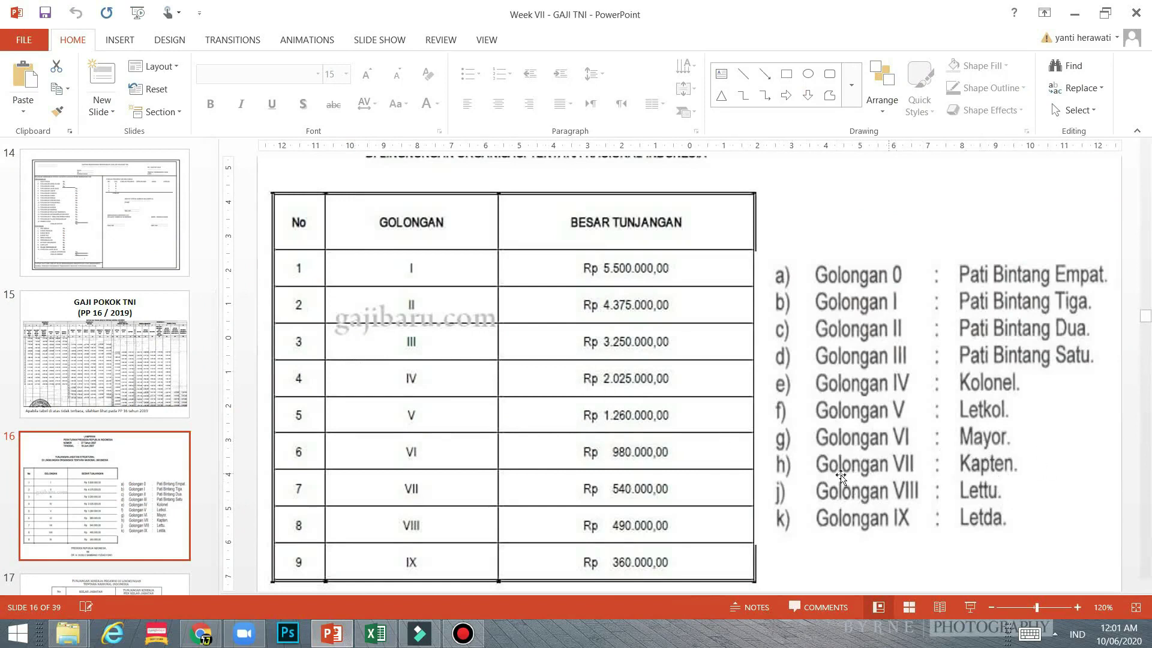
left_click(109, 369)
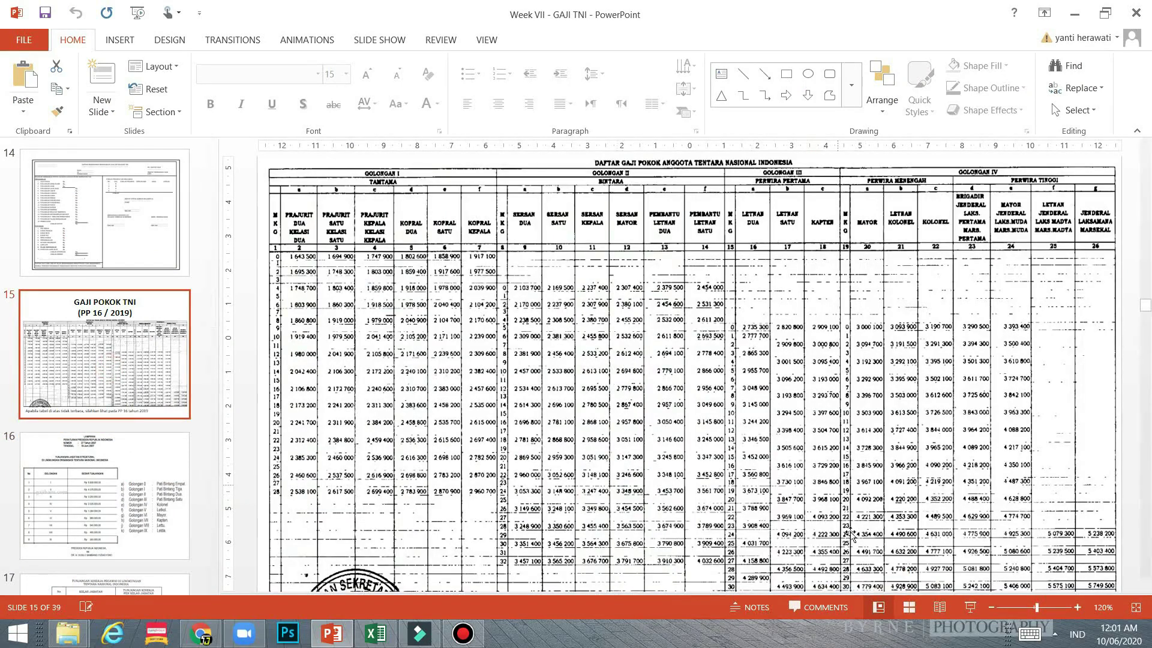
left_click(968, 608)
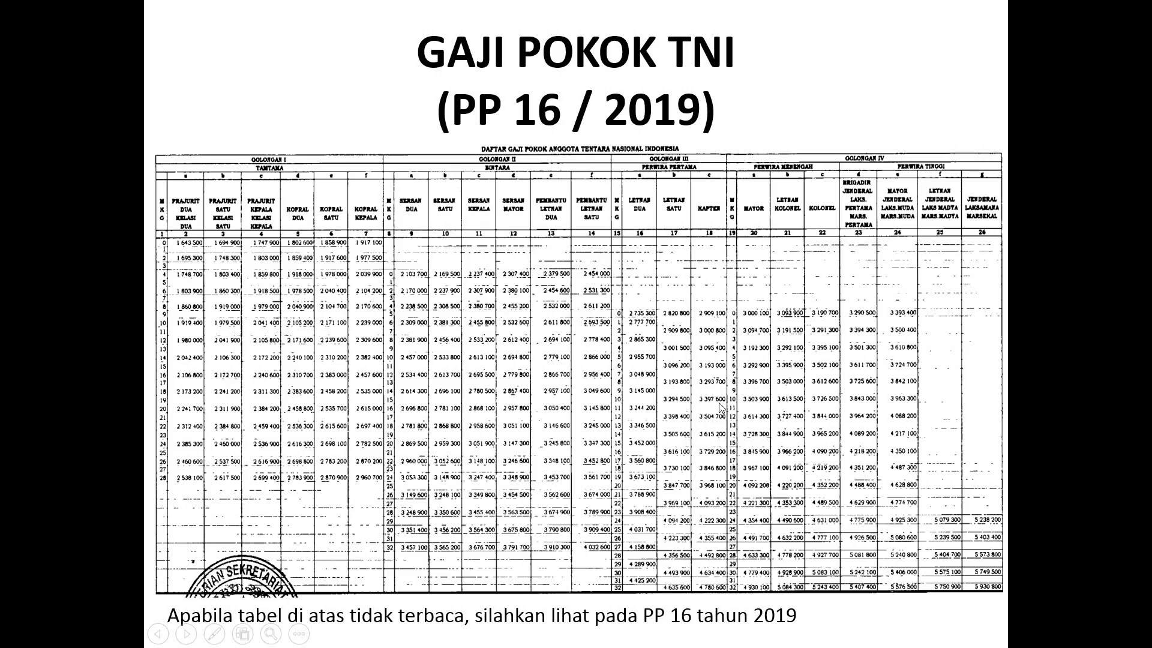
Return to the Excel workbook and enter 3397600 as the Gaji pokok amount in F12
key("alt+Tab")
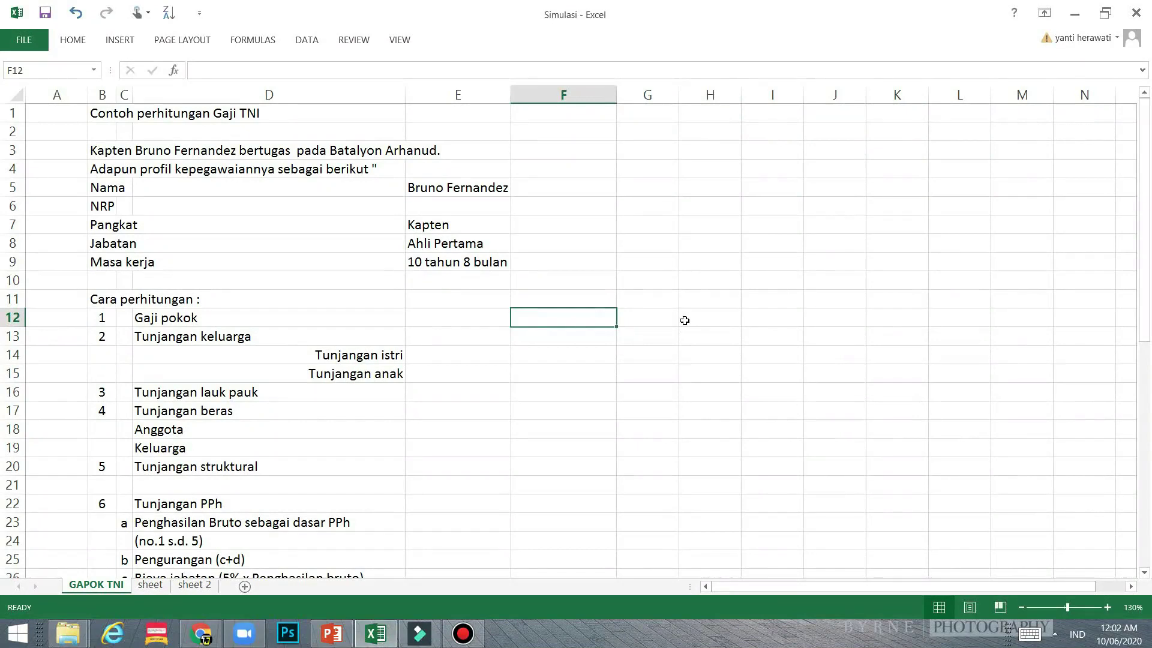
type("3397600")
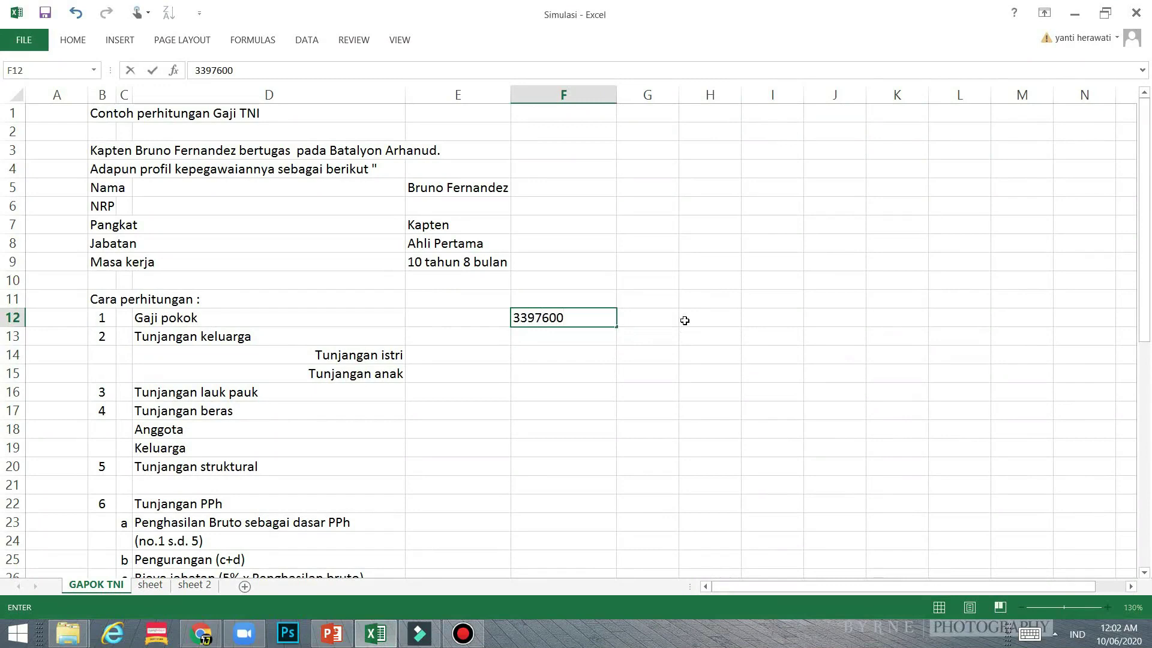
key("Return")
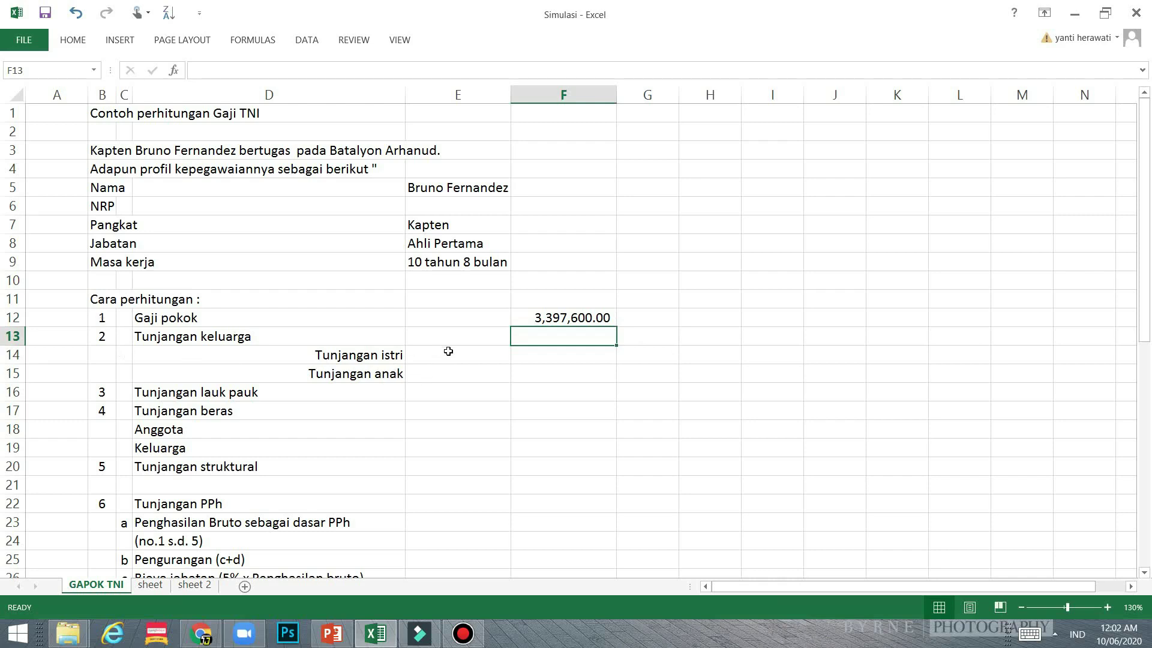
Calculate Tunjangan istri in E14 as 10% of the base salary with the formula =0.1*F12
left_click(483, 358)
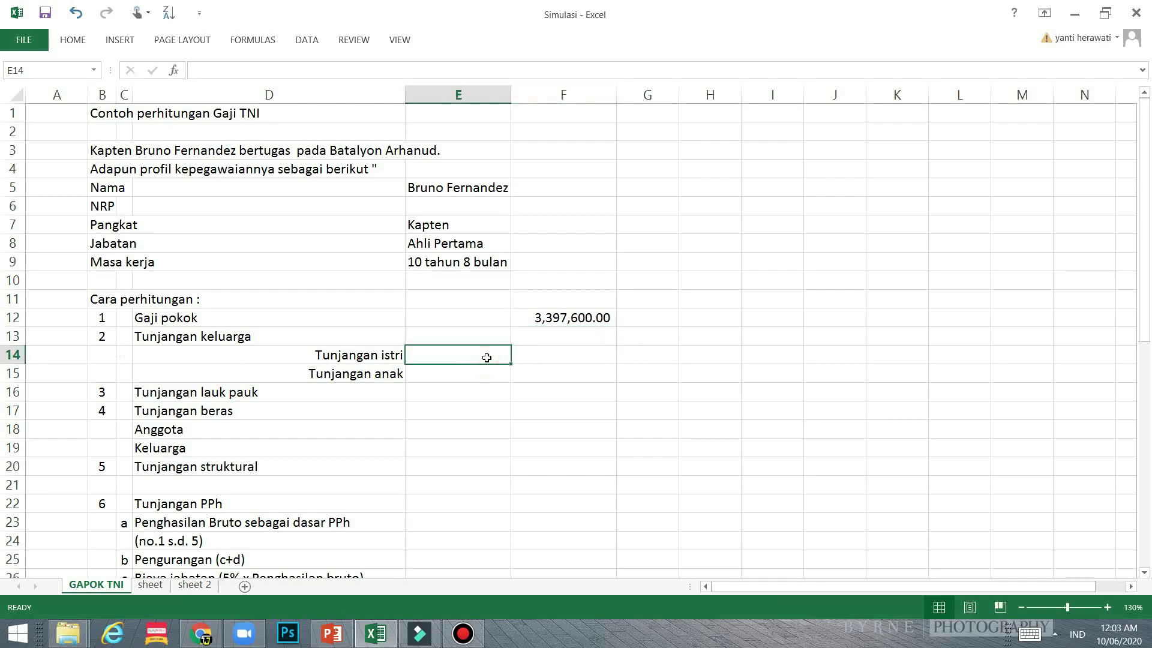
type("=")
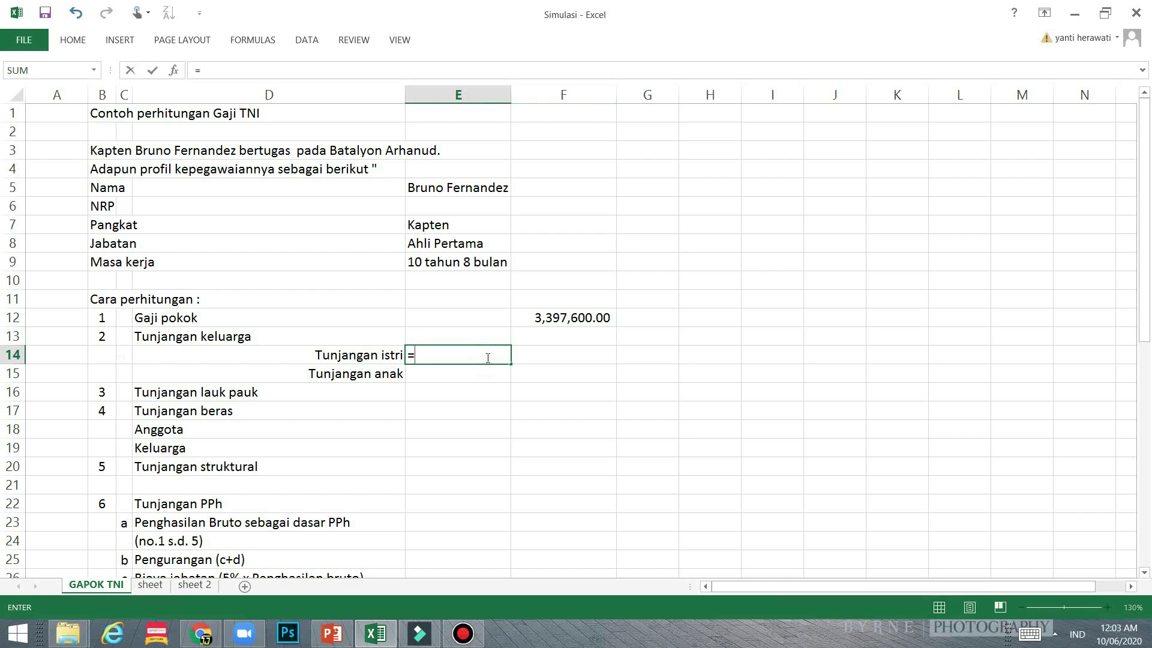
type("0")
type(".1*")
left_click(556, 319)
key("Return")
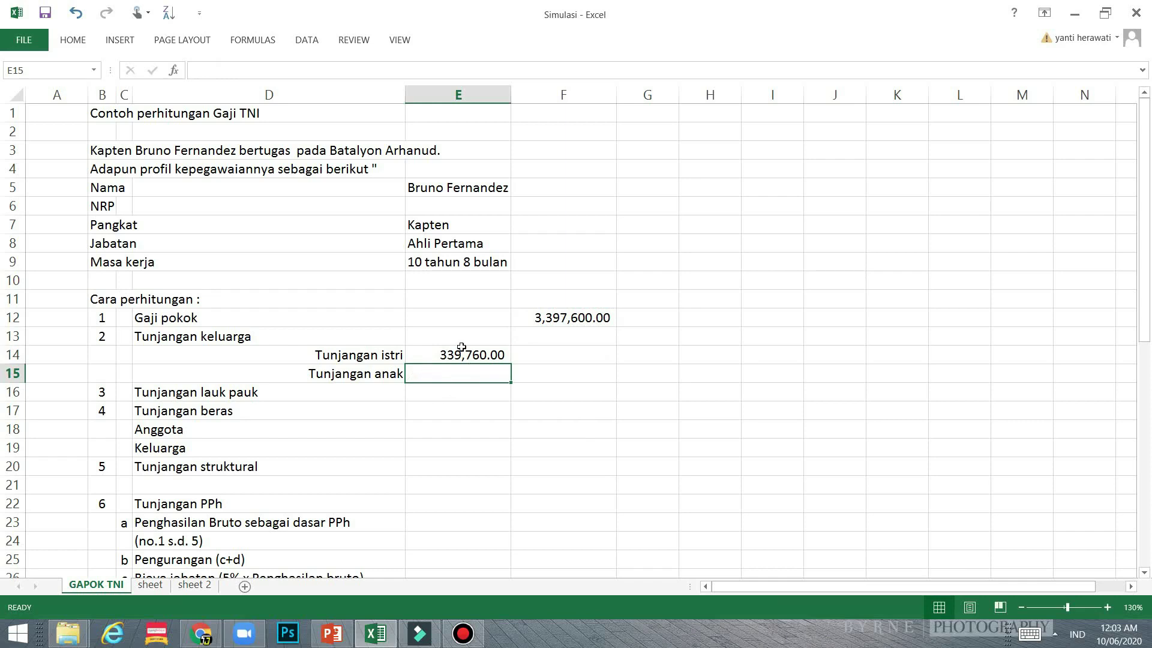
Calculate Tunjangan anak in E15 as 2% of the base salary for two children with =0.02*F12*2
type("=")
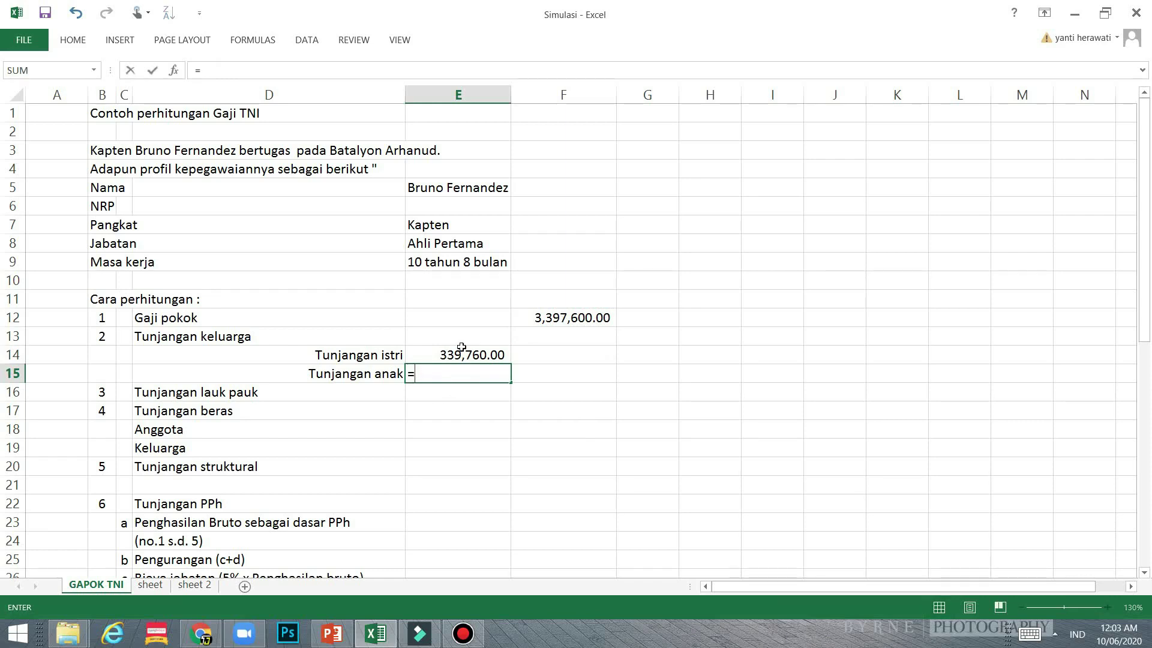
type("0.02*")
left_click(564, 317)
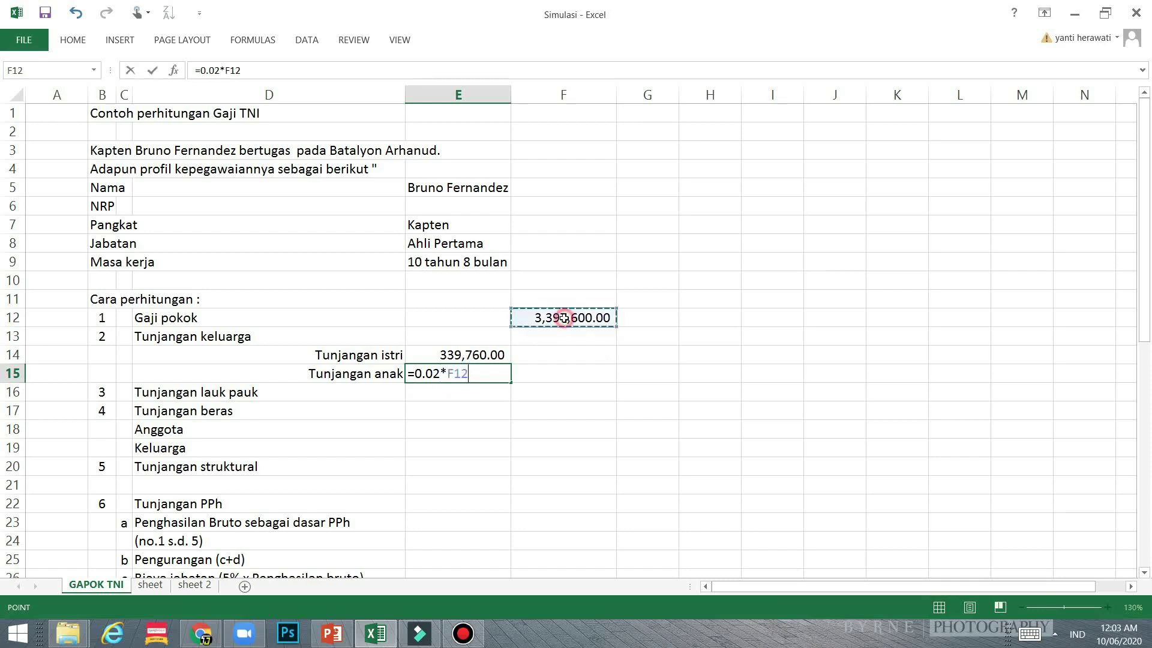
type("*2")
key("Return")
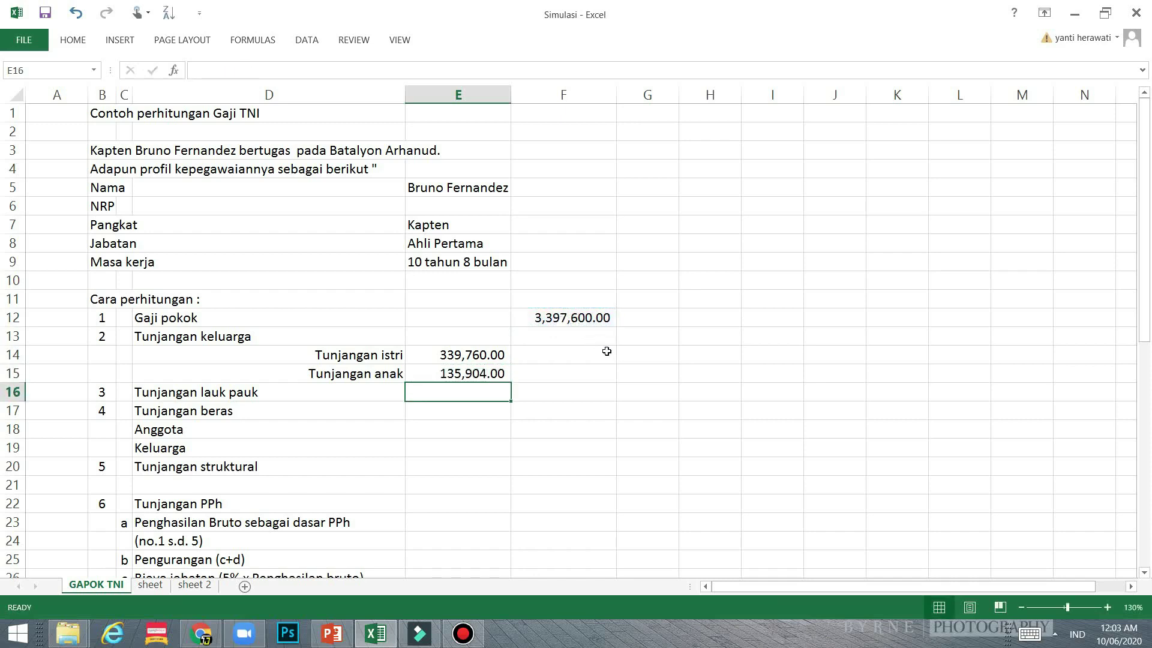
Total the wife and child allowances as Tunjangan keluarga in F13 with a SUM of E14:E15
left_click(557, 335)
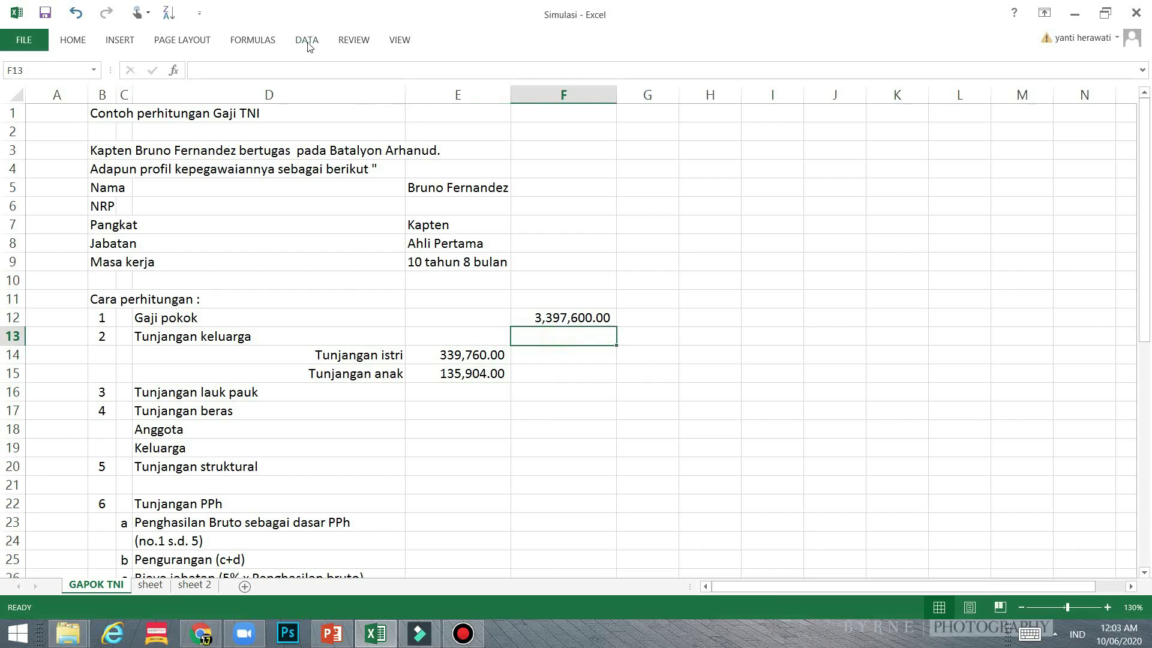
type("=")
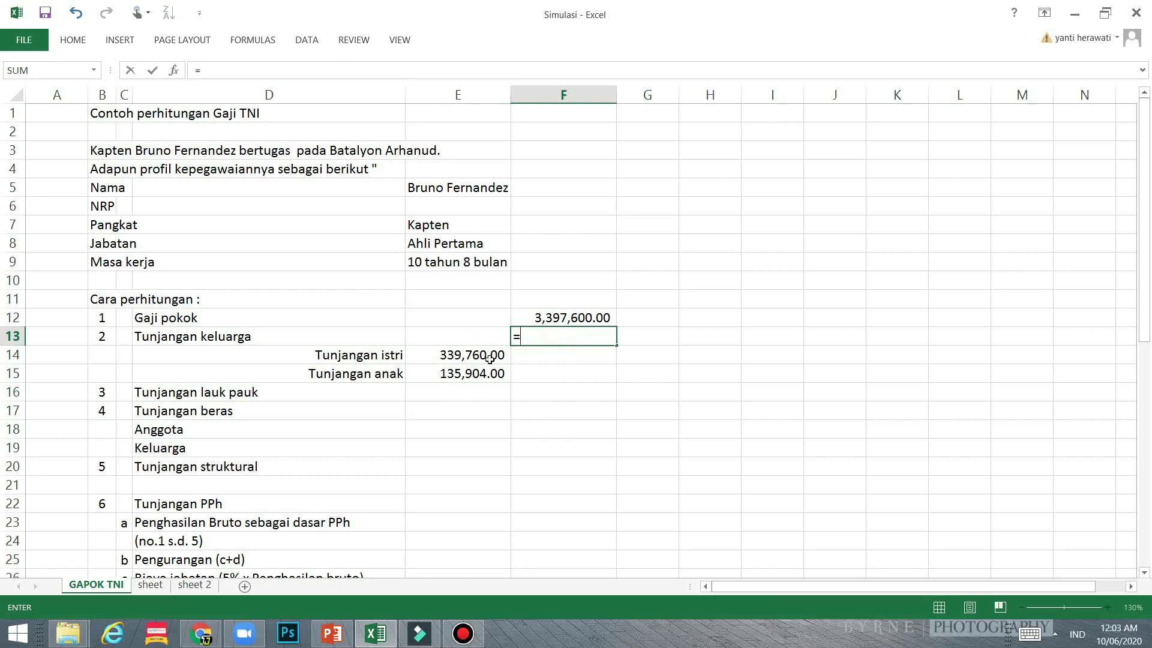
type("sum")
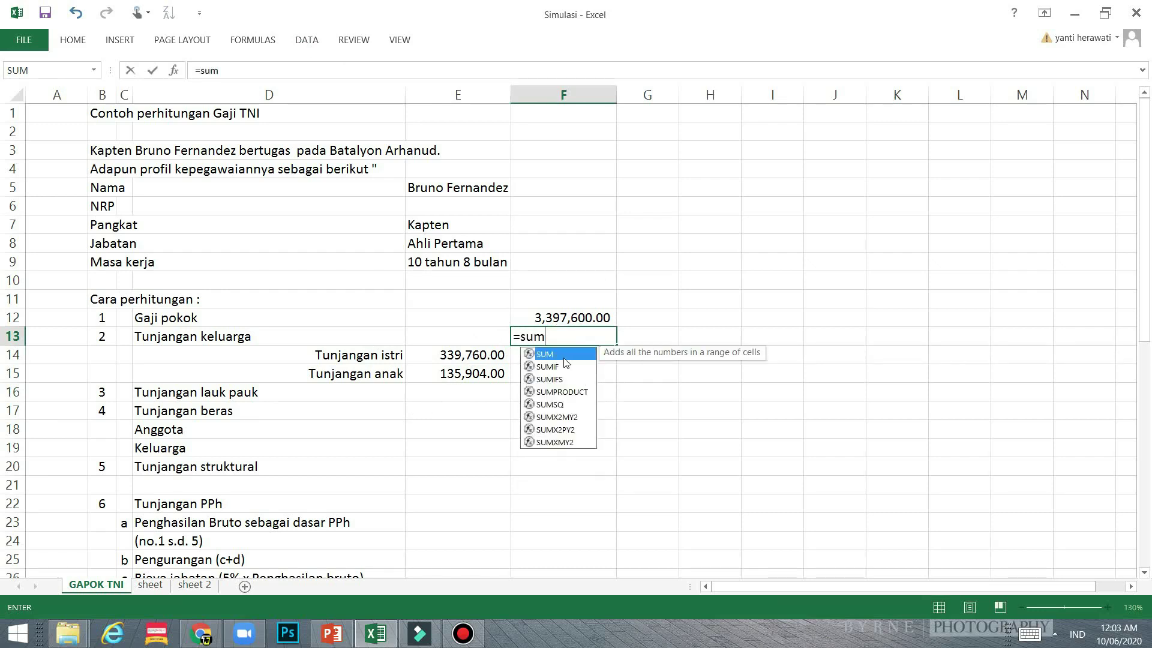
double_click(559, 358)
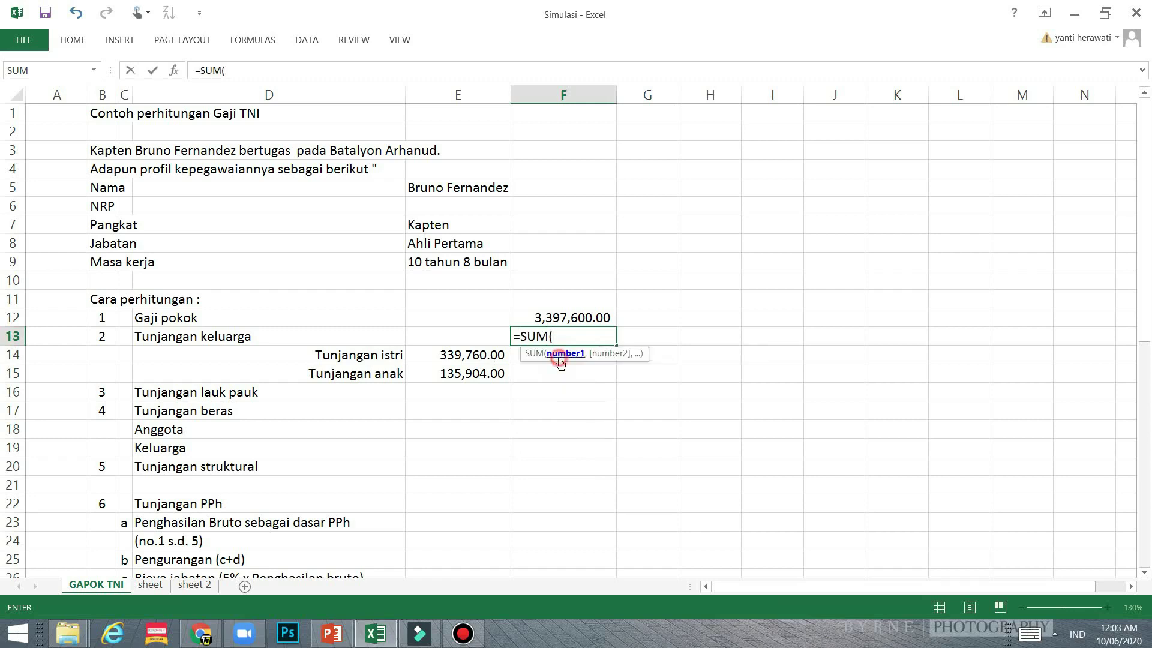
left_click_drag(471, 359, 472, 378)
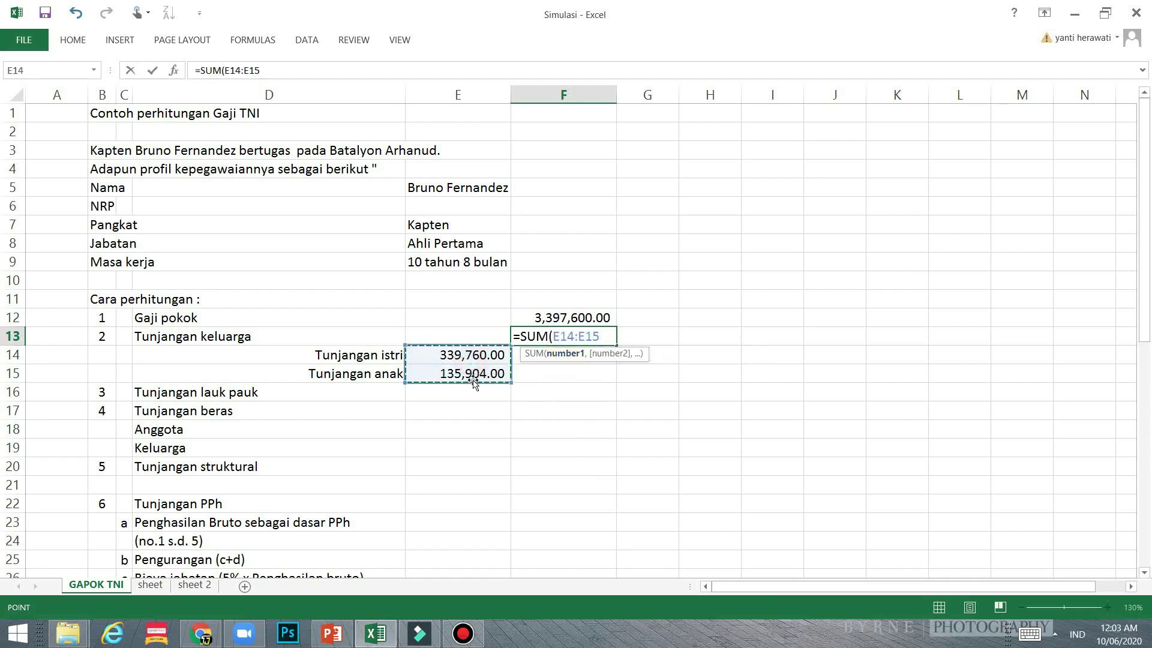
key("Return")
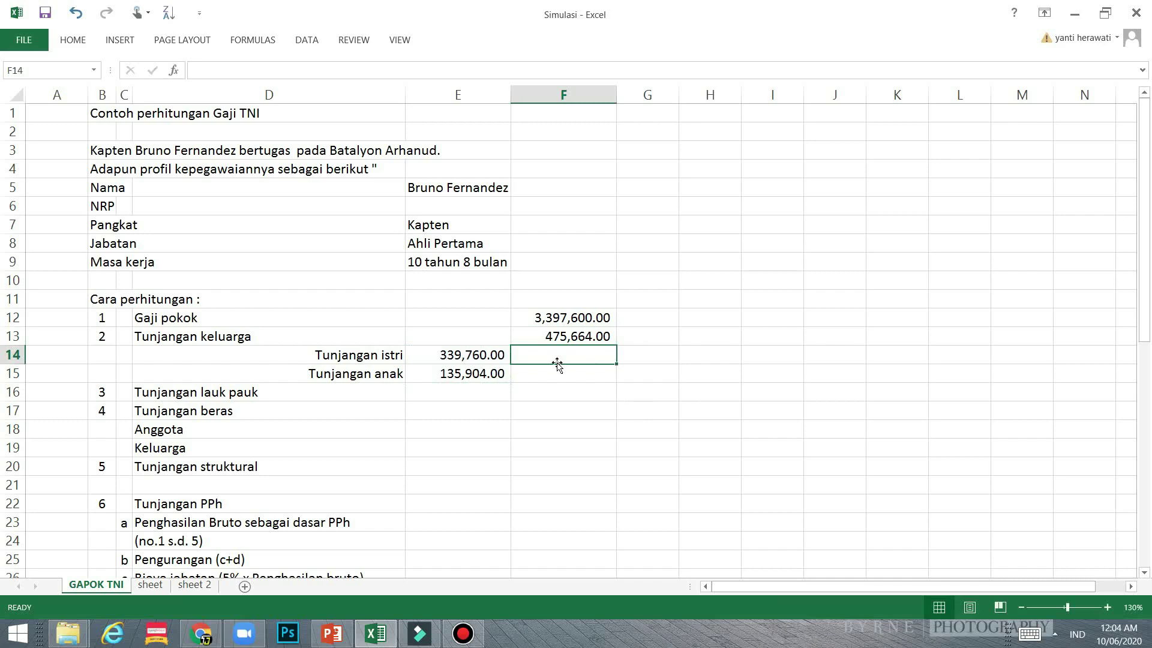
Calculate Tunjangan lauk pauk in F16 with the formula =31*60000
left_click(307, 399)
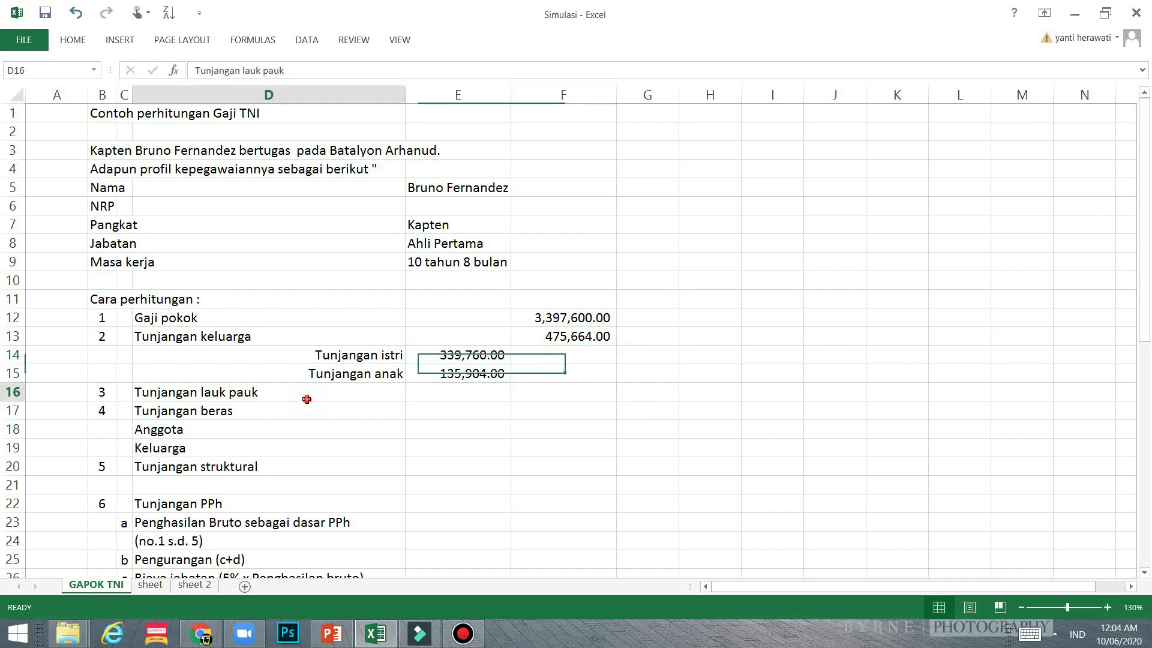
left_click(542, 394)
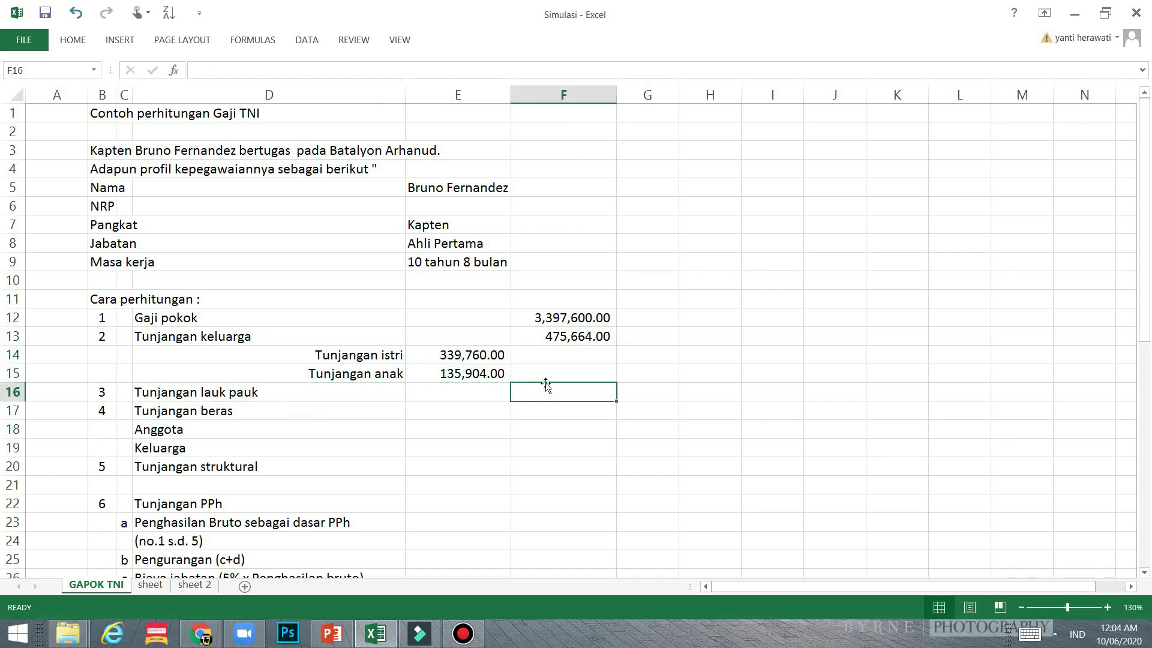
double_click(546, 385)
type("=")
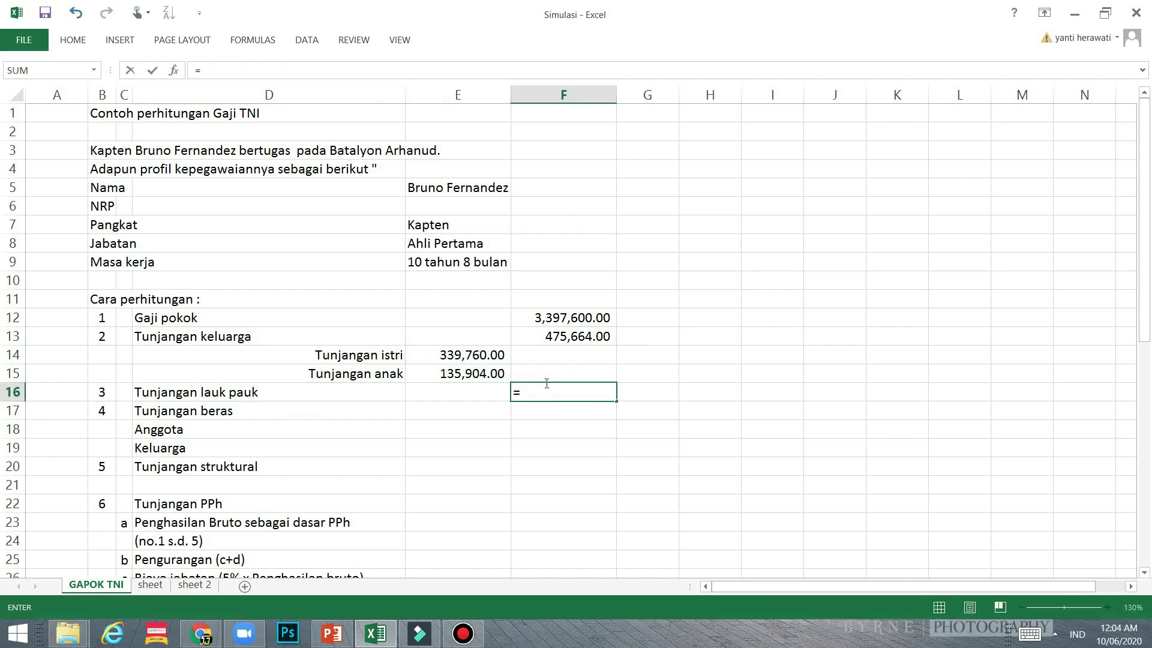
type("31")
type("*60000")
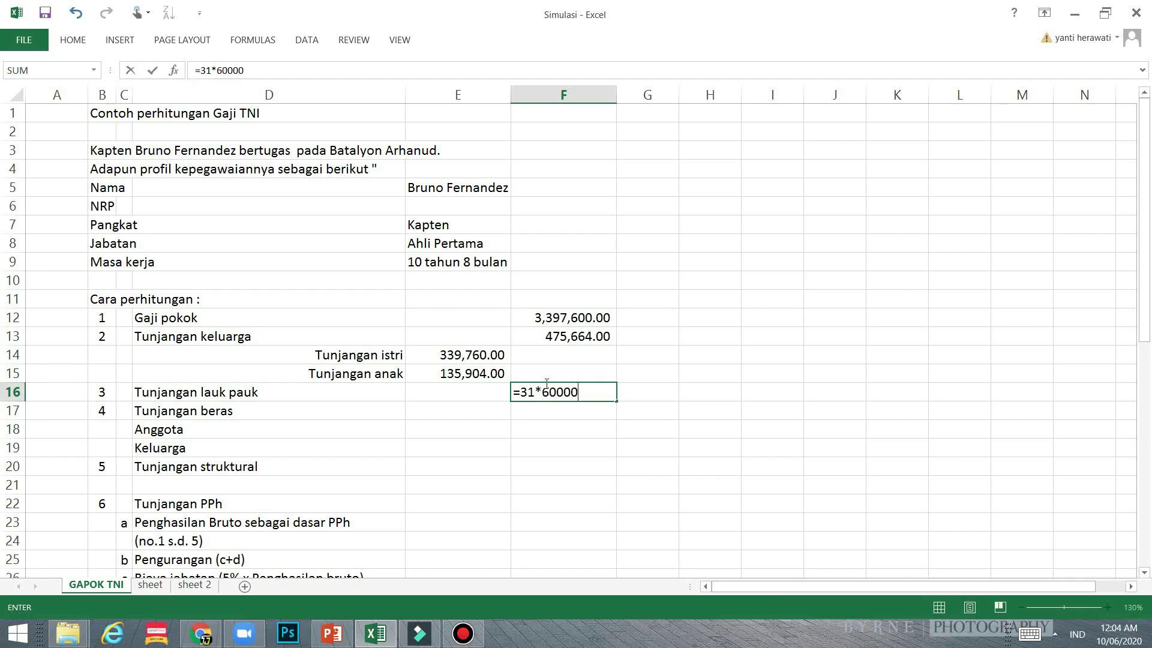
key("Return")
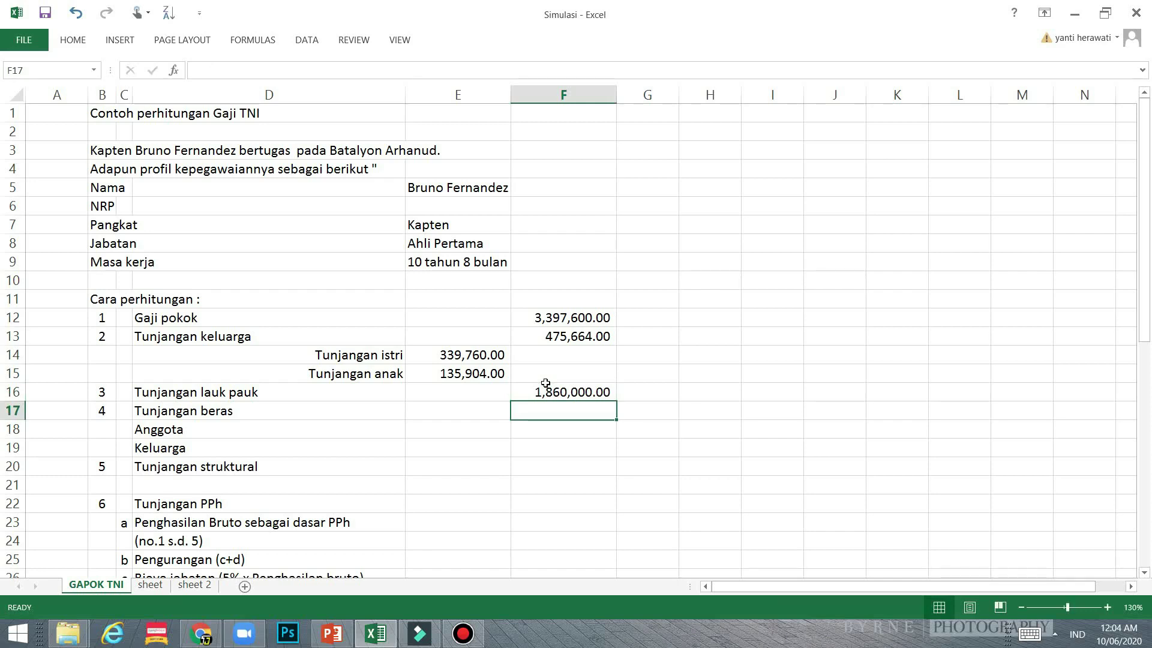
Calculate the Anggota share of Tunjangan beras in E18 with the formula =18*7242
key("Left")
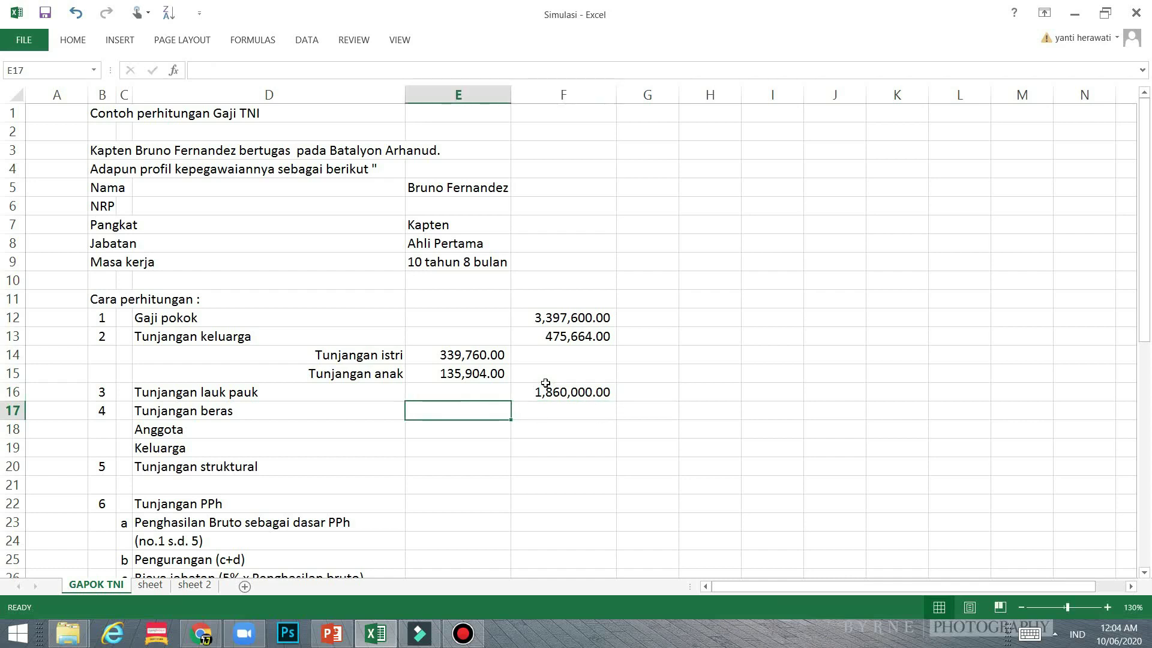
key("Down")
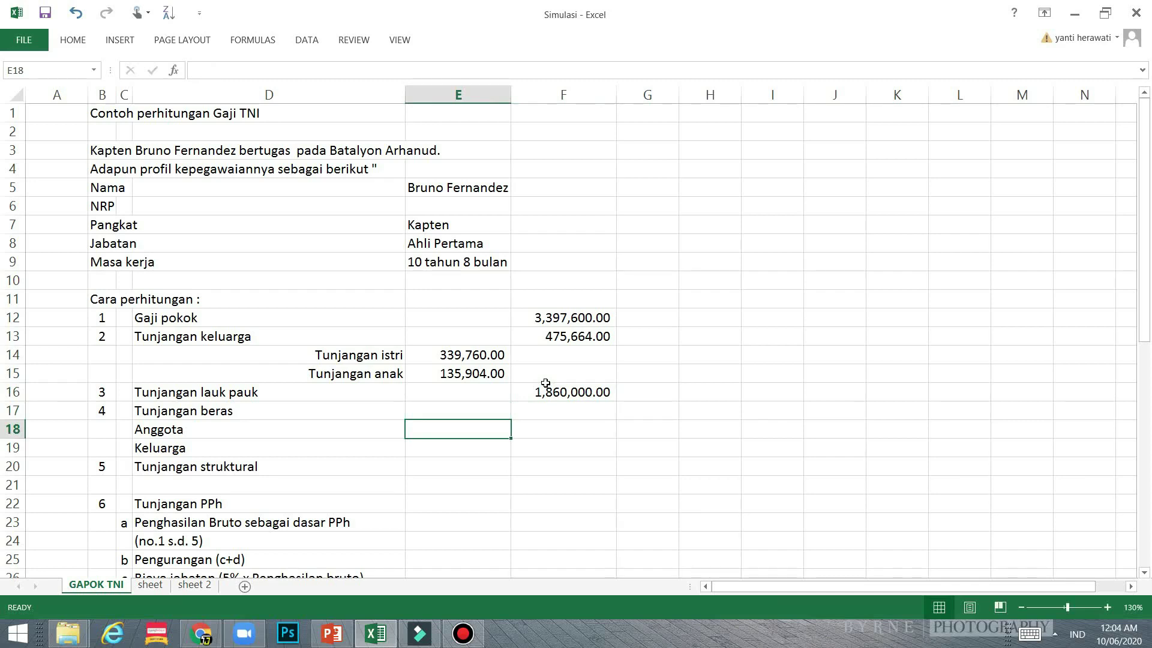
type("=18")
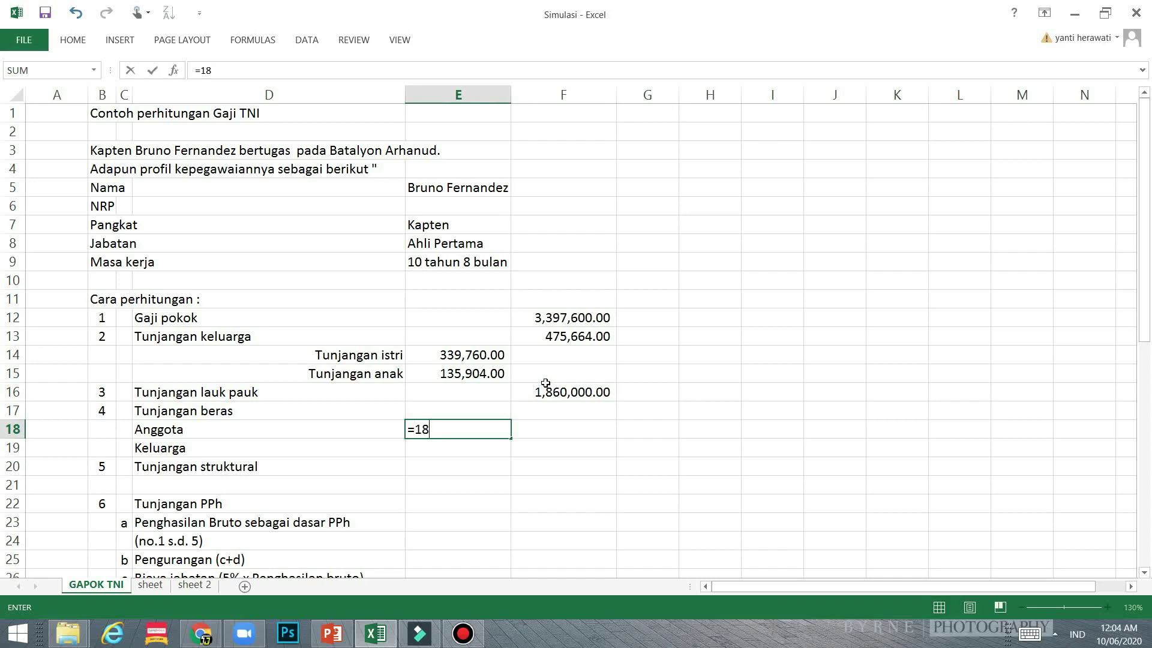
type("*7242")
key("Return")
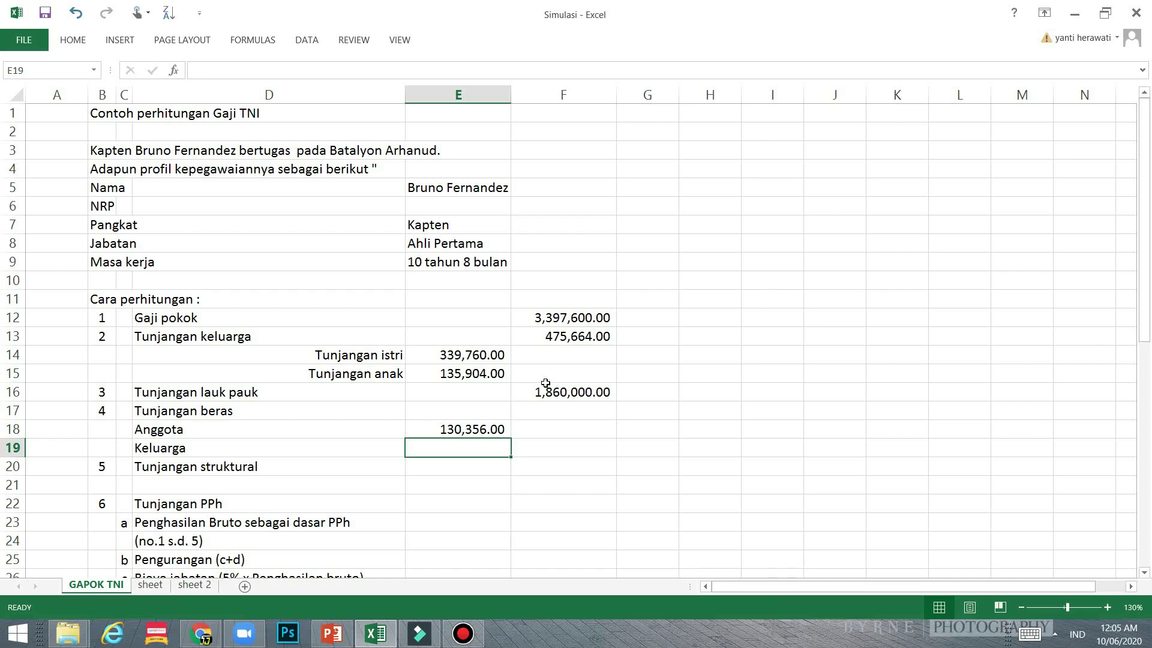
Calculate the Keluarga share of Tunjangan beras in E19 with the formula =10*7242*3
type("=")
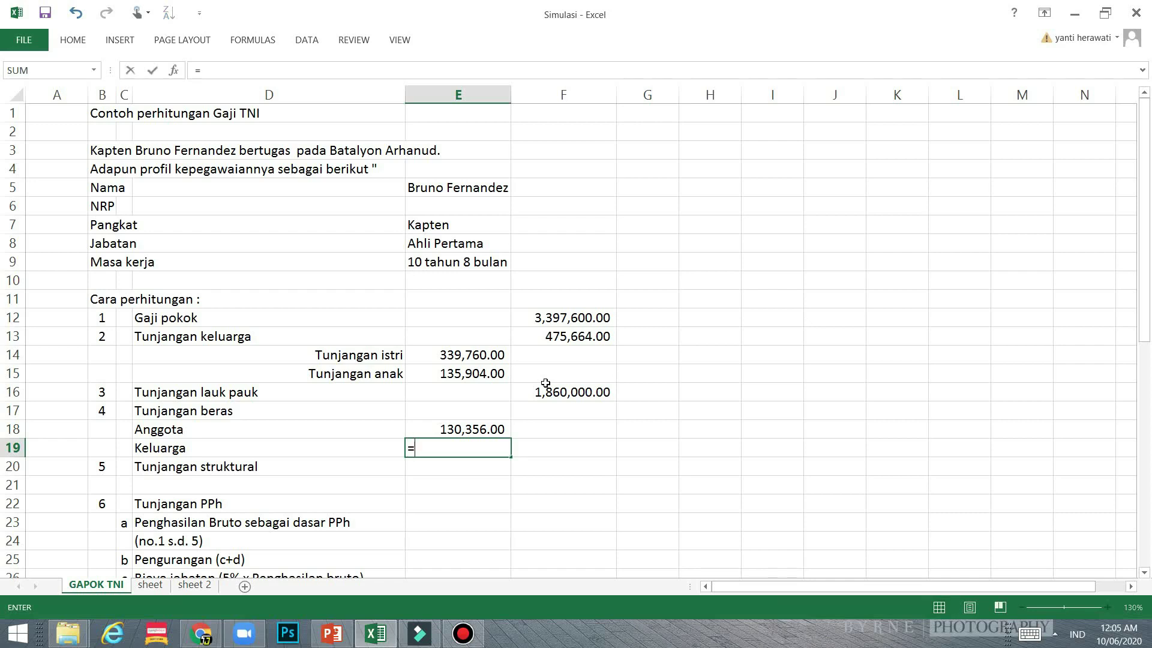
type("10*7242*3")
key("Return")
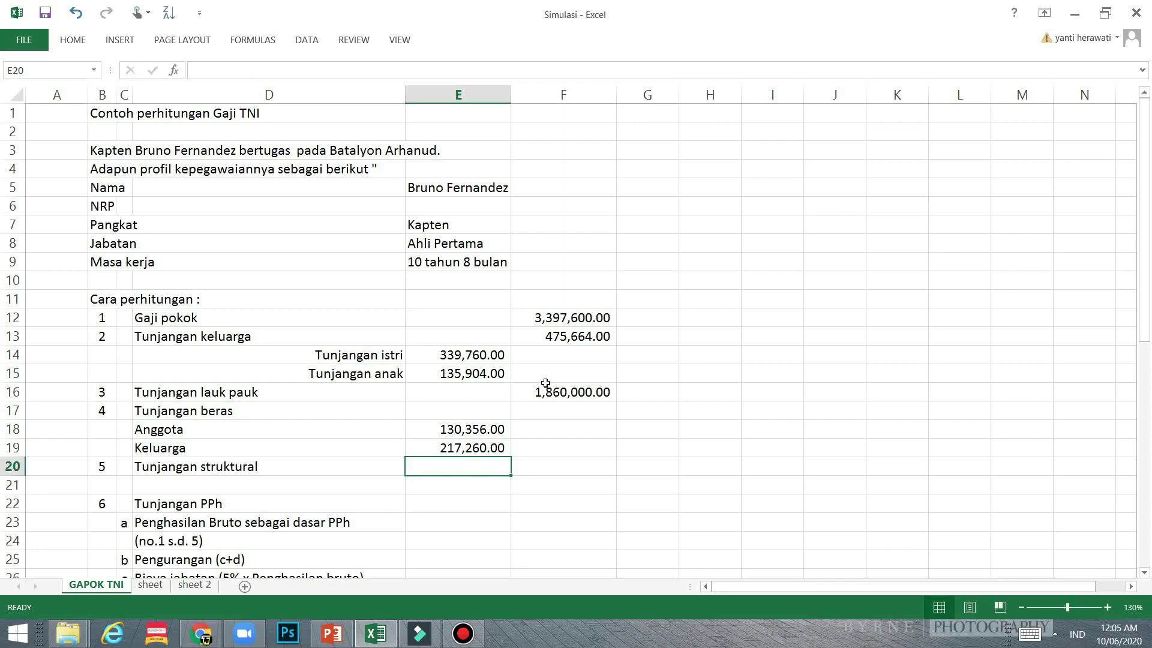
Total the Anggota and Keluarga shares as Tunjangan beras in F17 with a SUM of E18:E19
key("Up")
key("Up")
key("Up")
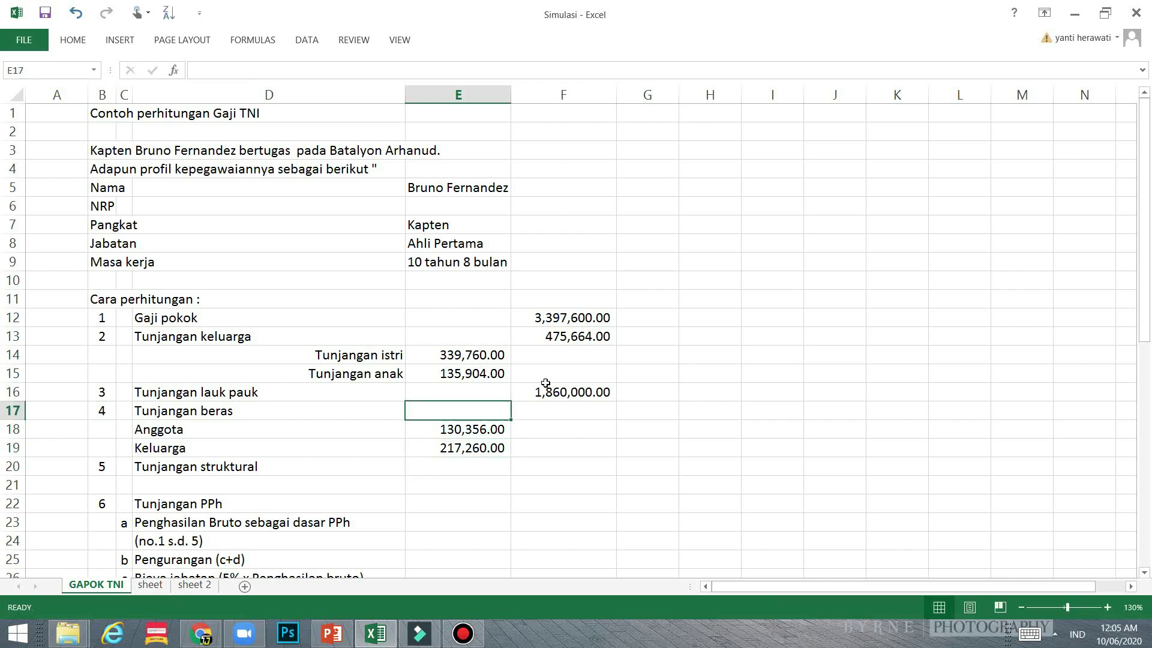
key("Right")
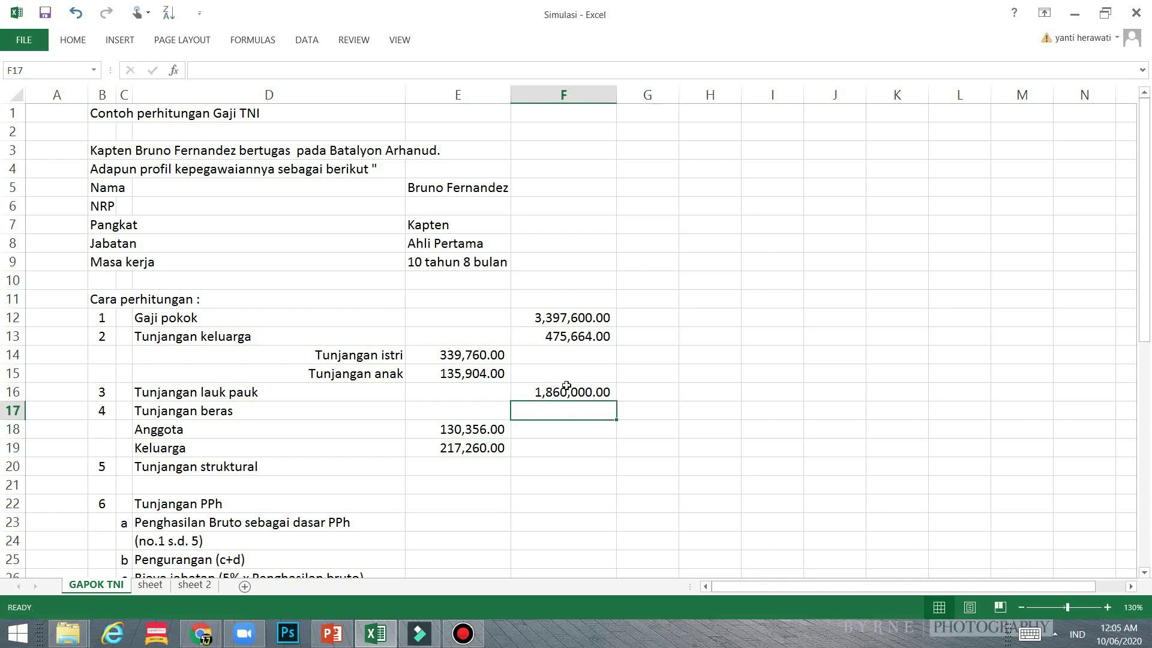
type("=sum")
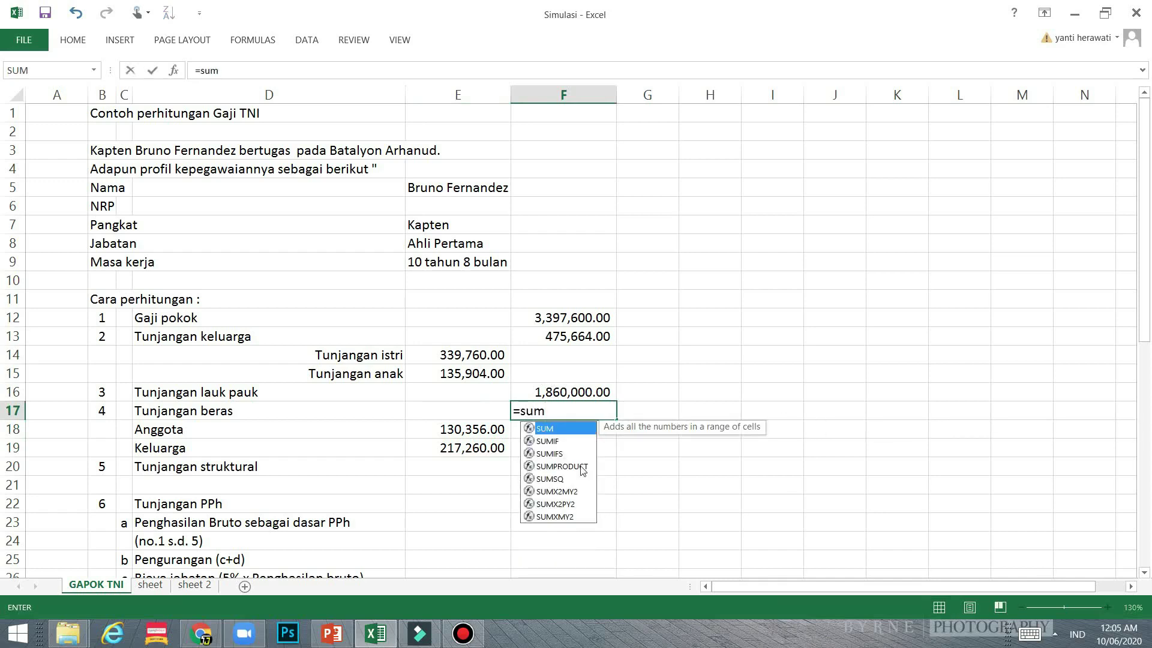
double_click(562, 430)
left_click_drag(472, 438, 471, 442)
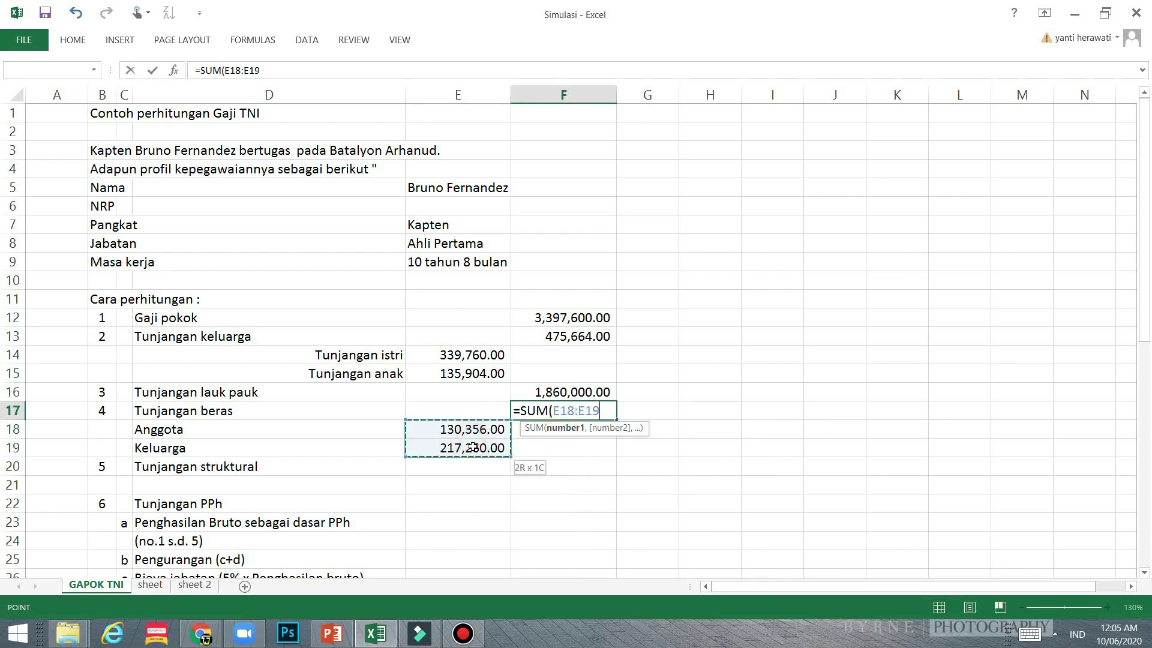
key("Return")
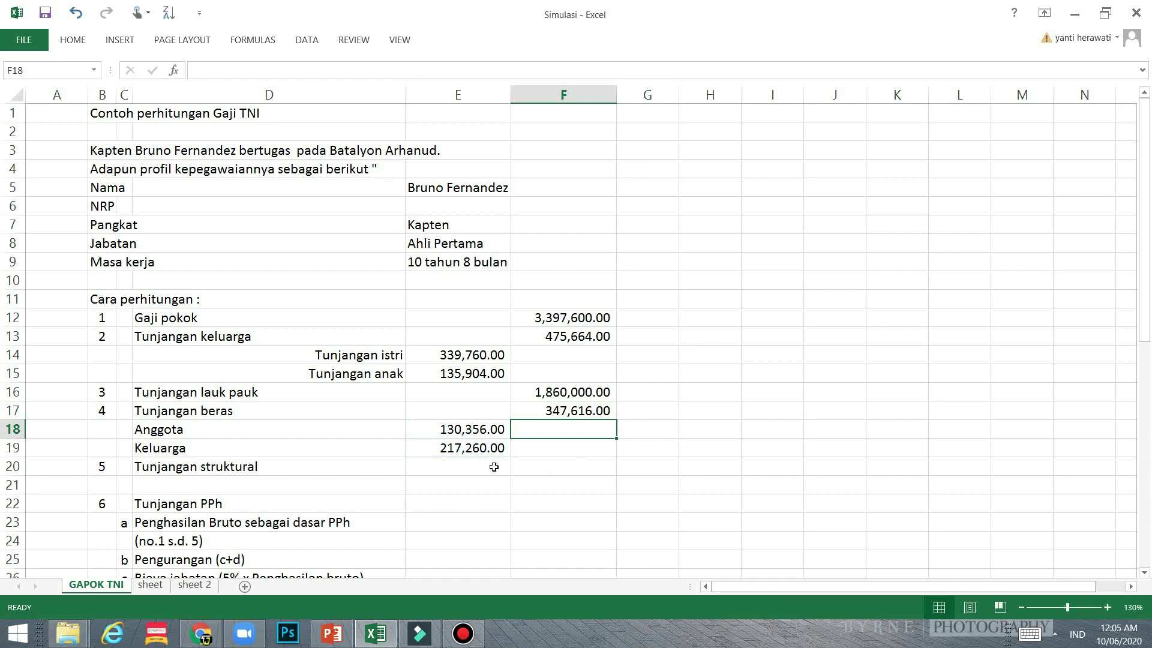
Look up the Kapten's structural allowance on slide 16 in PowerPoint and enter 540000 as Tunjangan struktural in F20 of the Excel sheet
left_click(554, 462)
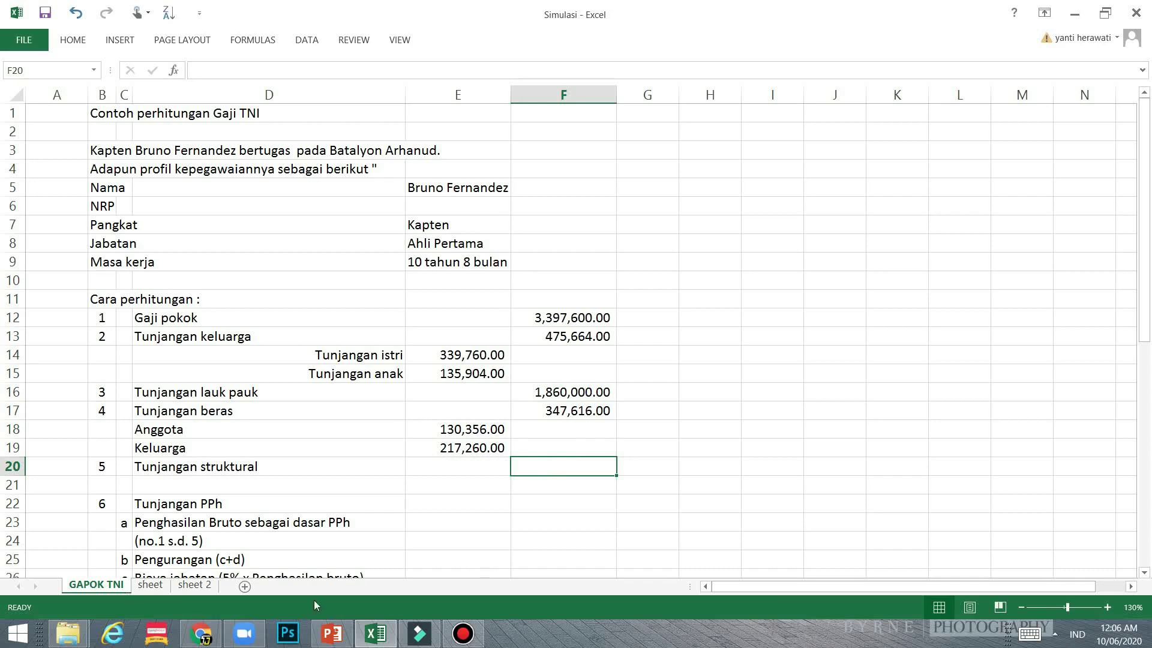
left_click(331, 629)
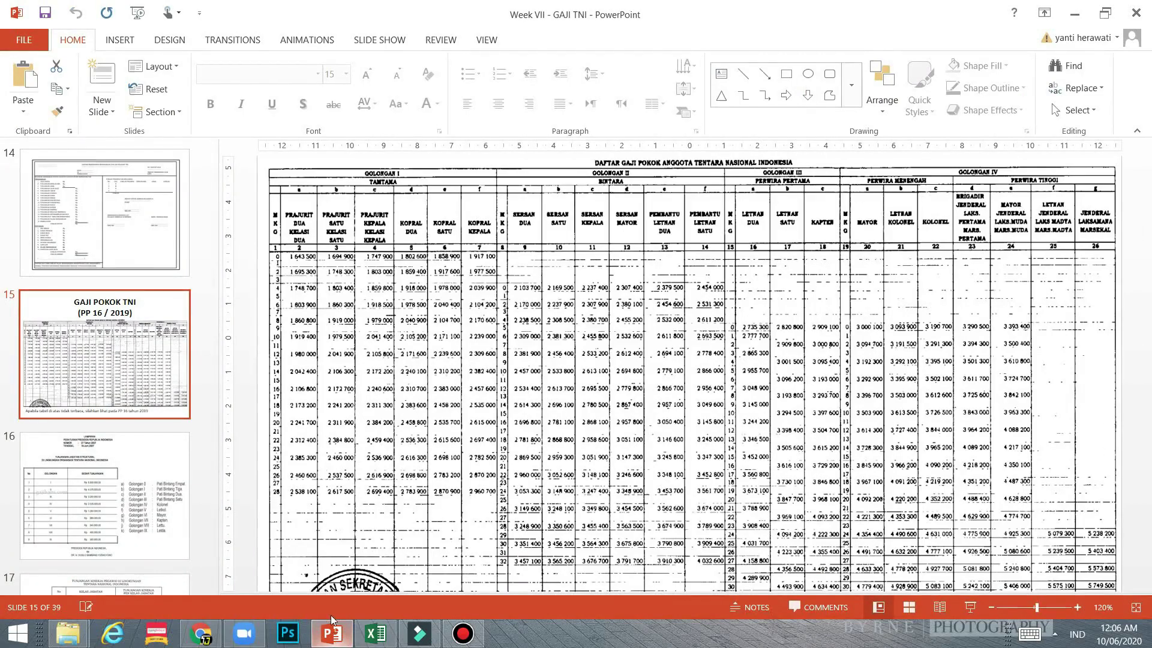
left_click(102, 462)
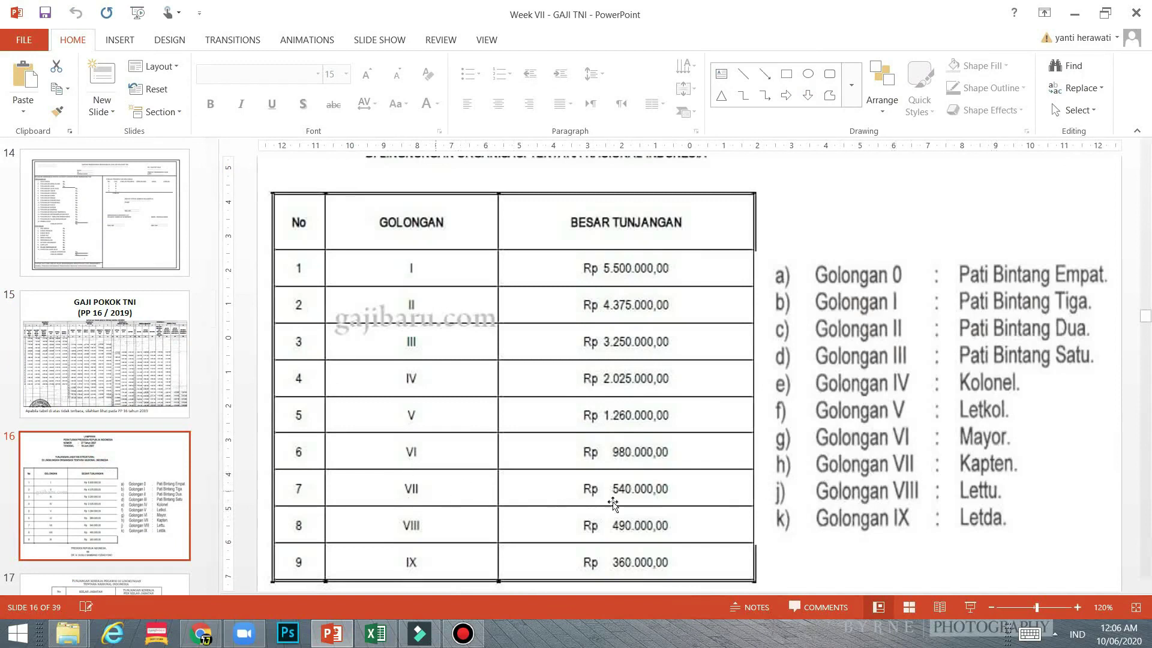
left_click(377, 634)
type("540000")
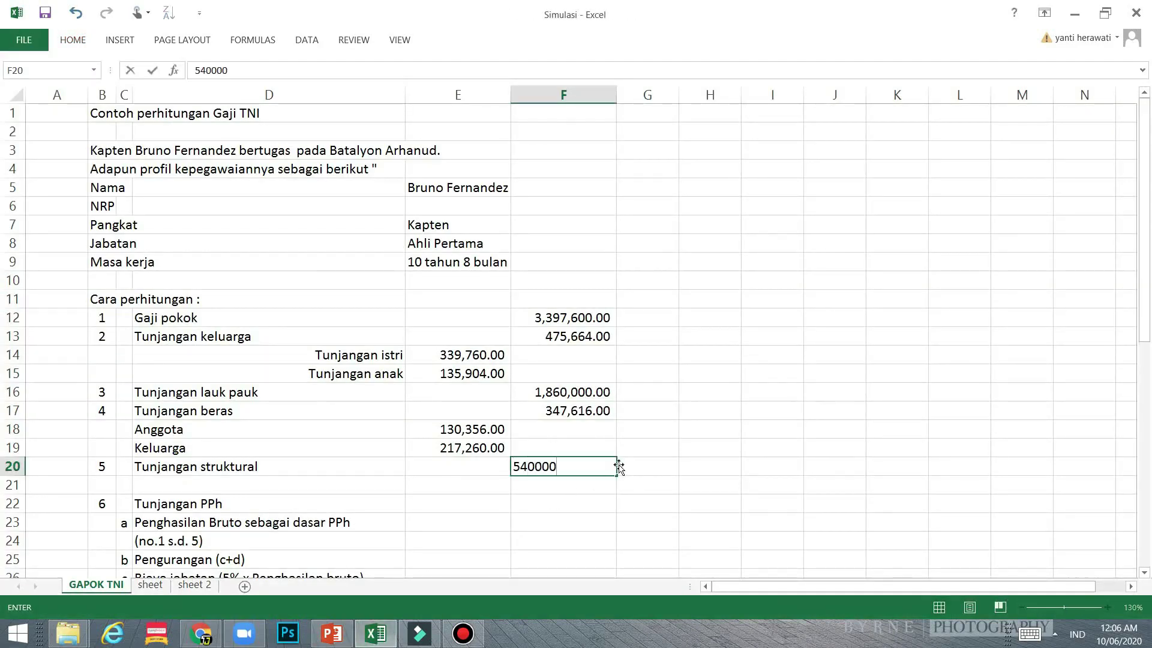
key("Return")
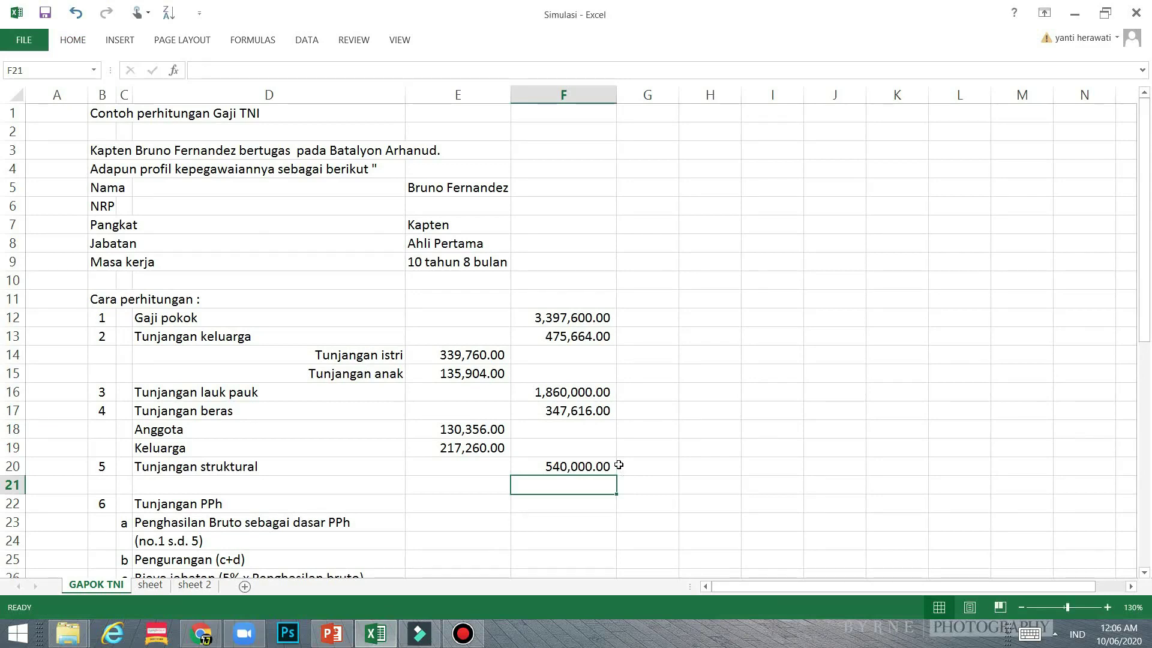
Calculate Penghasilan Bruto sebagai dasar PPh in F23 with a SUM of items 1 to 5, F12:F20
left_click(549, 168)
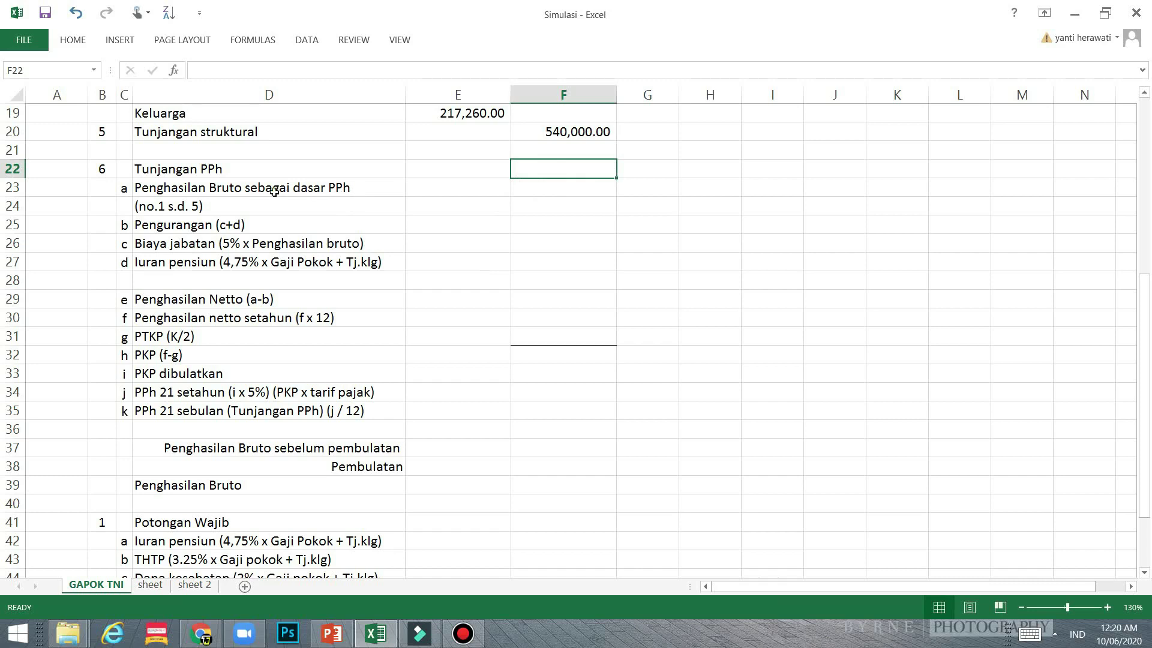
left_click(549, 189)
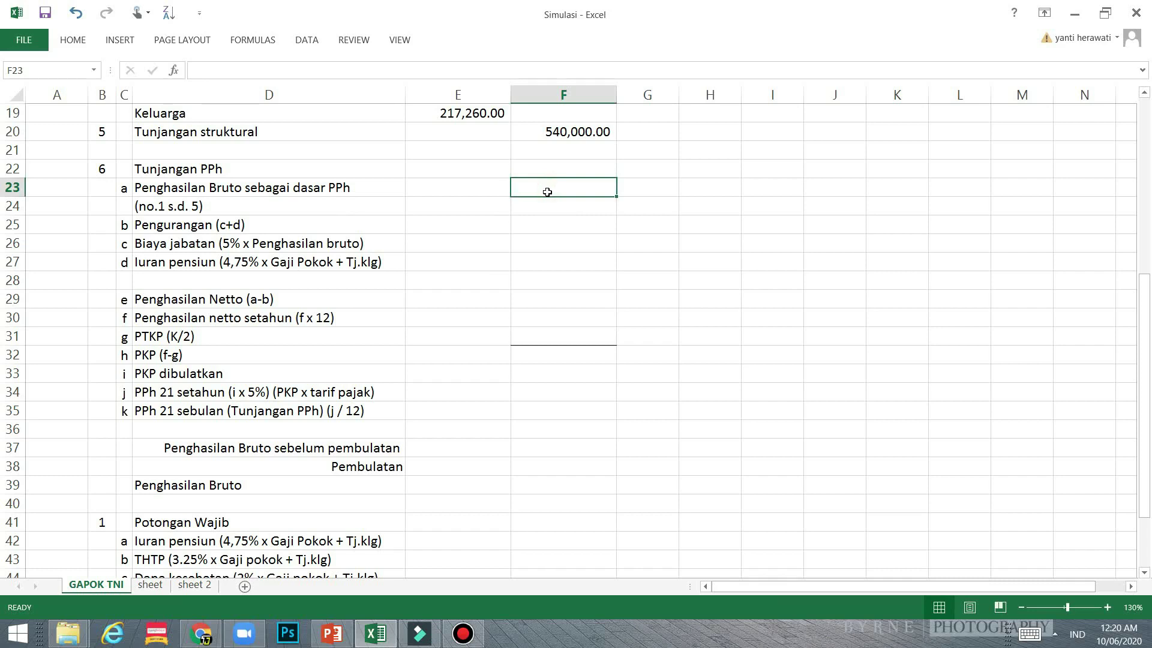
type("=")
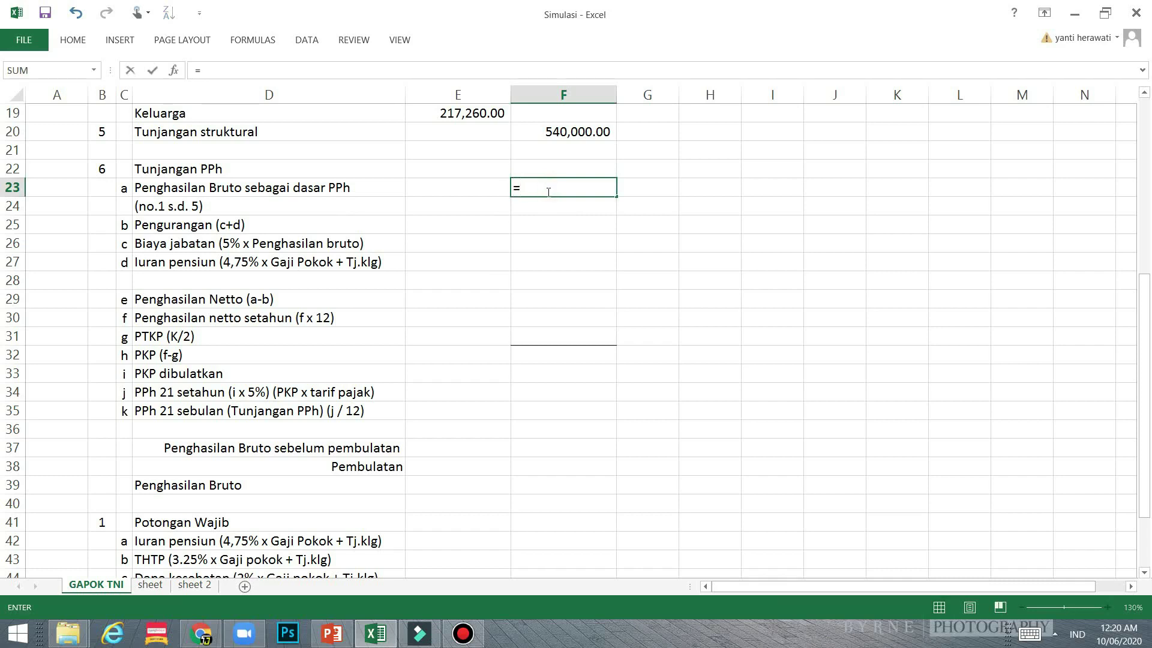
type("sum")
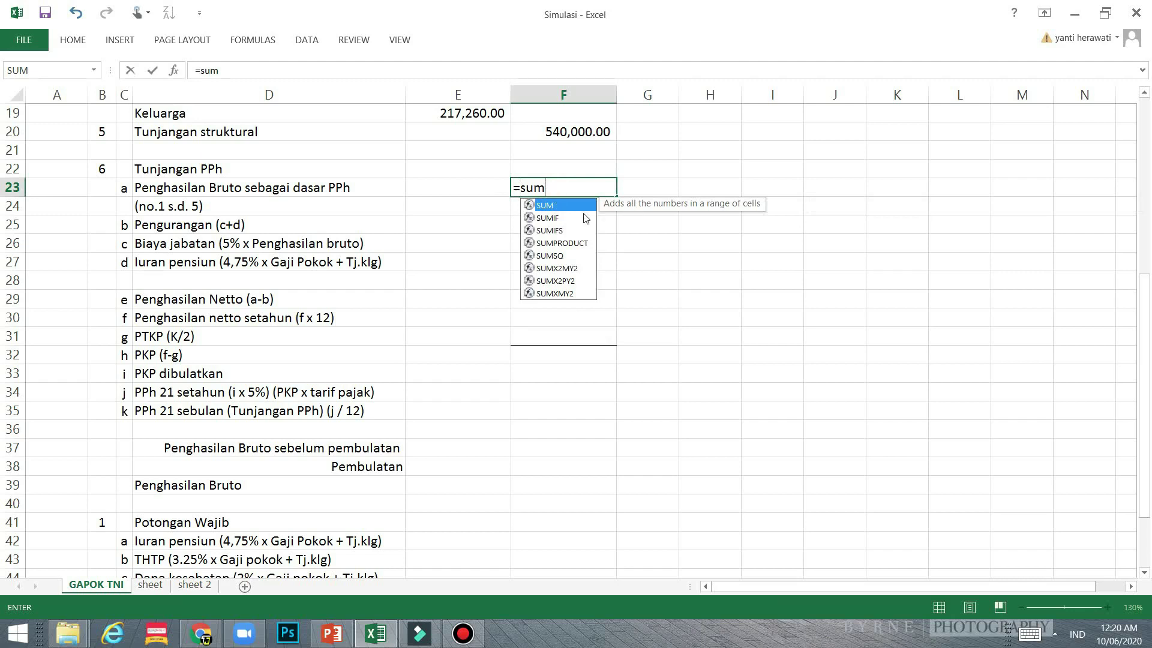
double_click(554, 205)
scroll(682, 218, "up", 3)
scroll(643, 219, "up", 2)
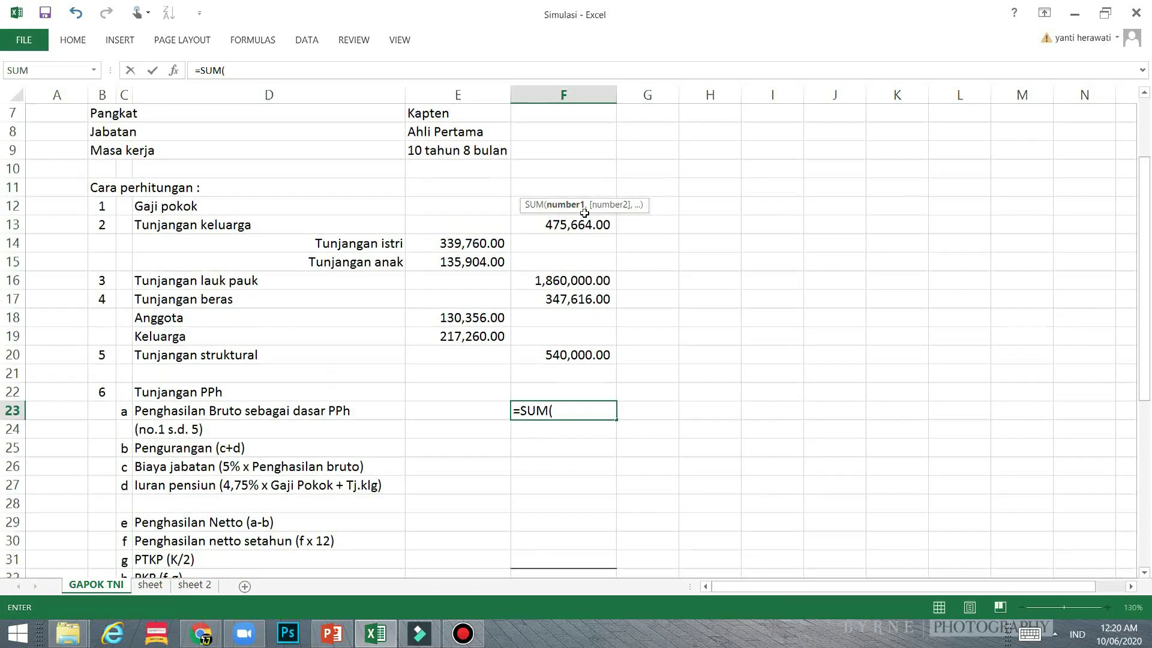
left_click_drag(572, 205, 572, 345)
key("Return")
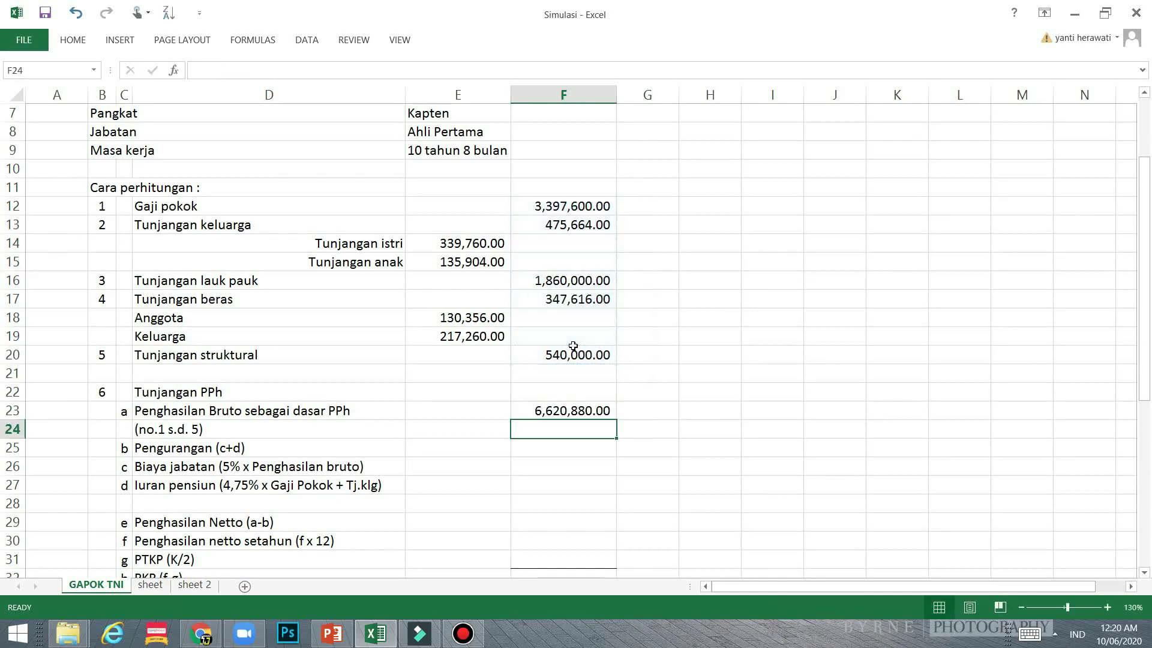
Calculate Biaya jabatan in E26 with the formula =0.05*F23
scroll(607, 329, "down", 2)
scroll(590, 317, "down", 1)
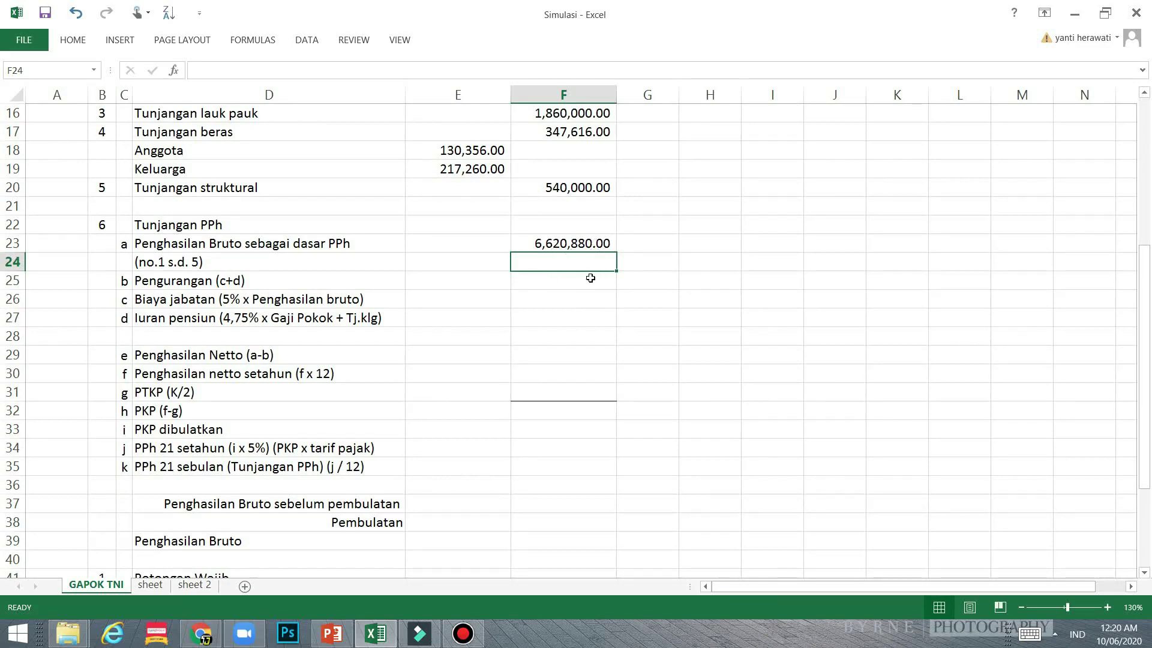
left_click(556, 281)
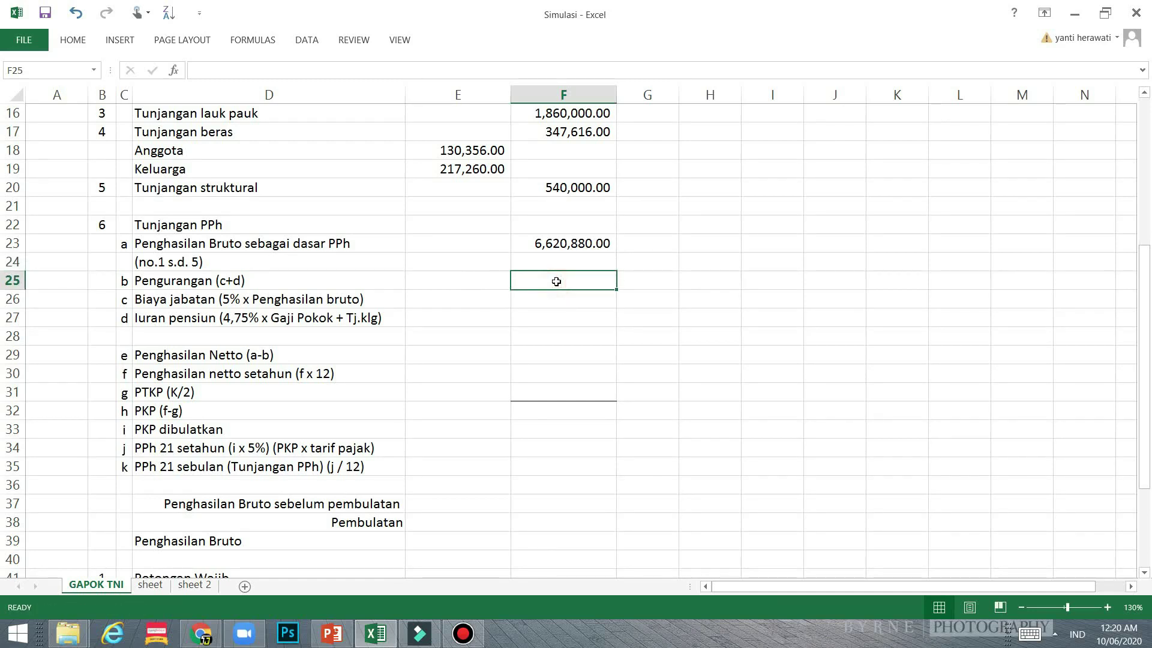
left_click(480, 298)
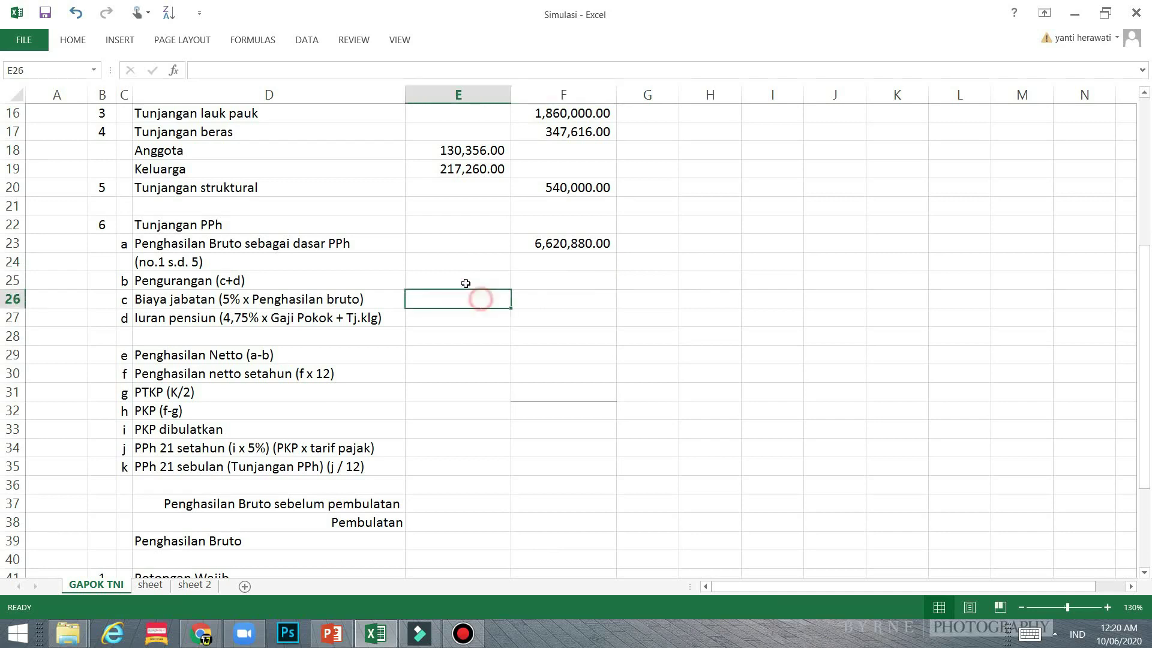
type("=")
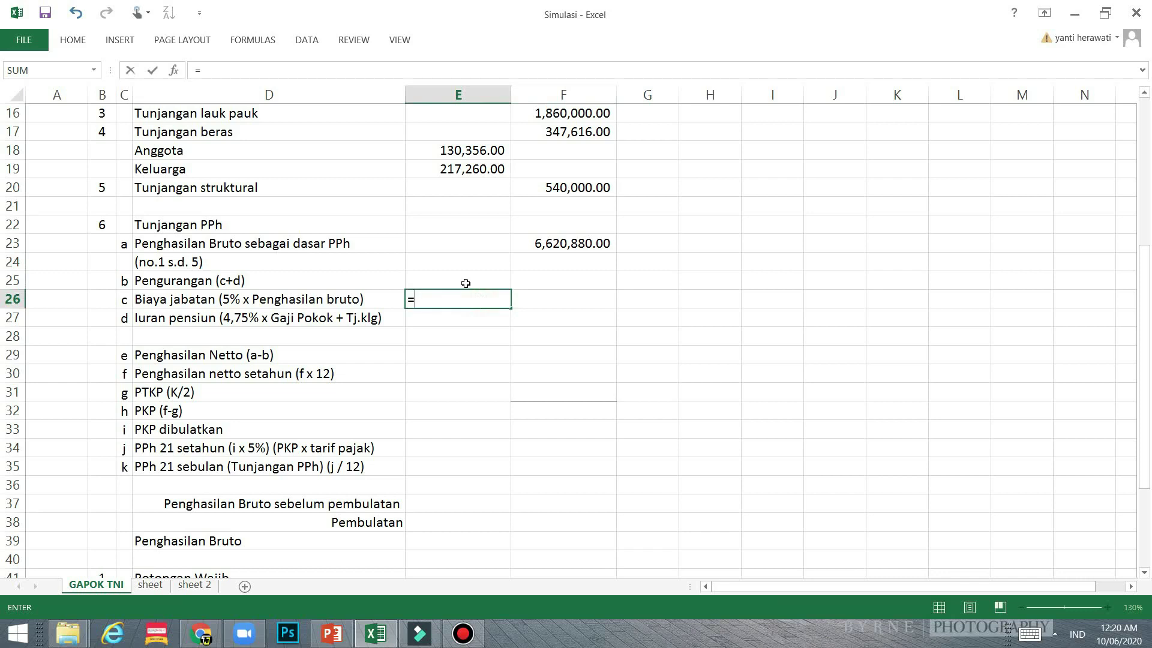
type("0.05*")
left_click(552, 245)
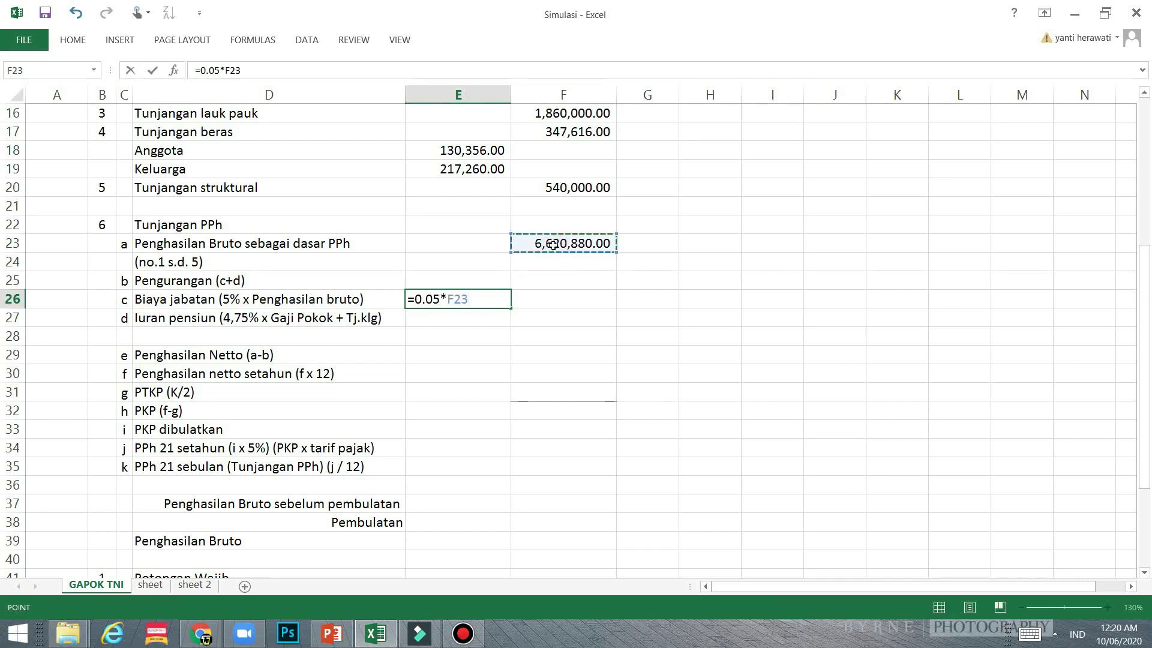
key("Return")
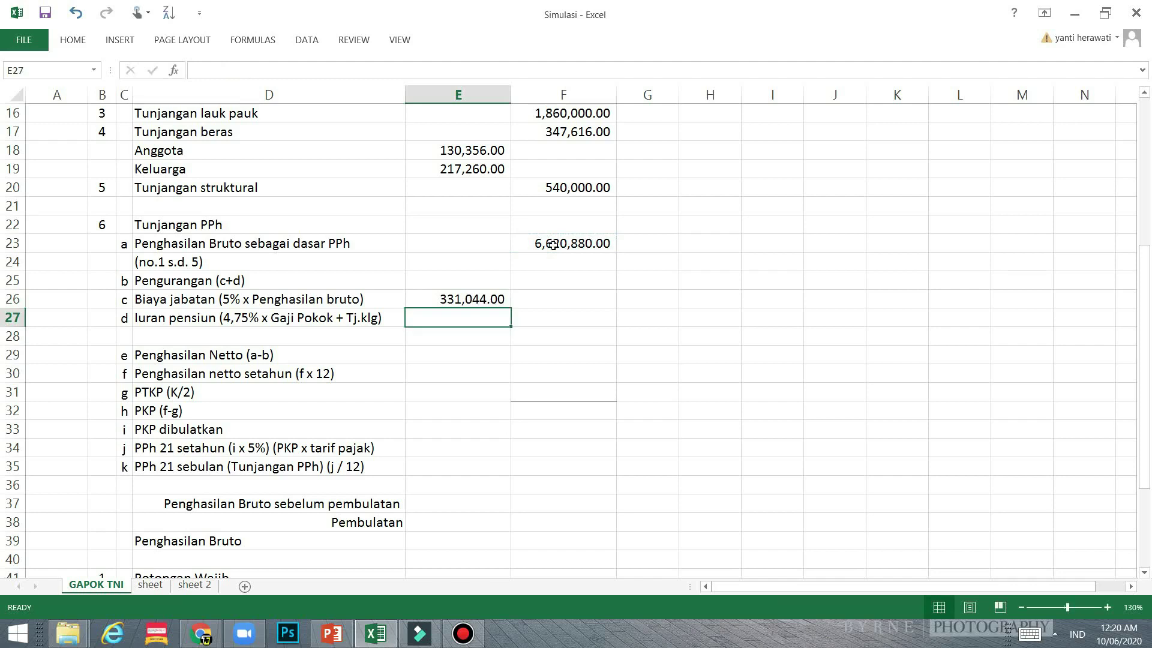
Enter the Iuran pensiun formula =0.0475*(F12:F13) in E27
type("==")
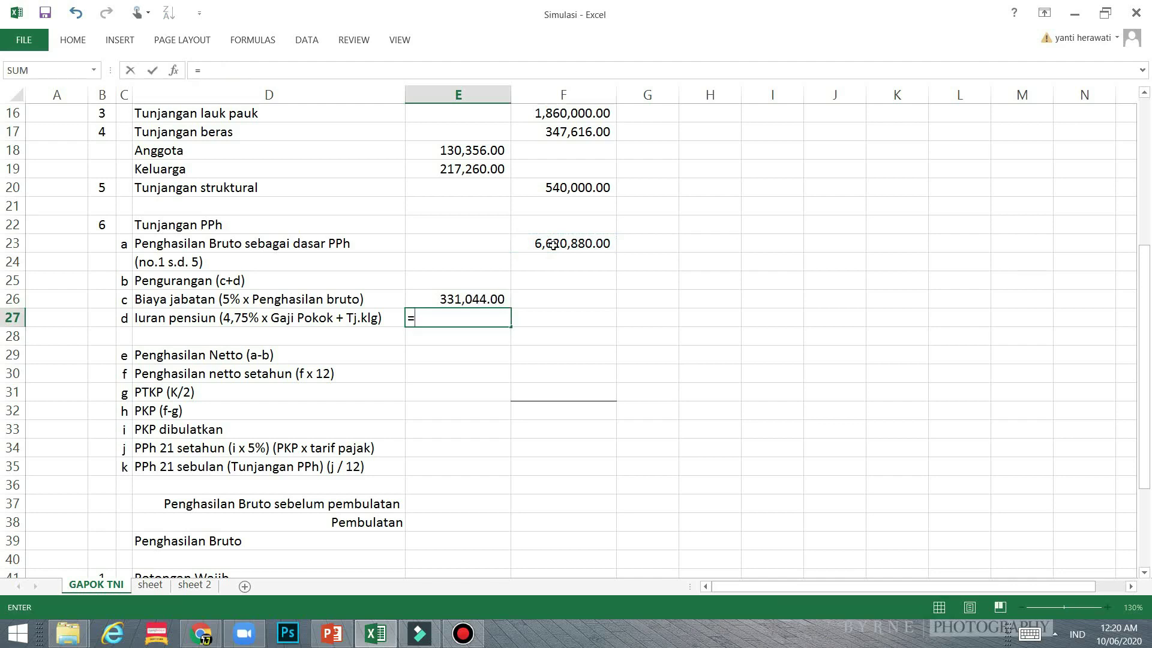
type("0.0475")
type("*")
scroll(600, 236, "up", 2)
scroll(605, 251, "up", 1)
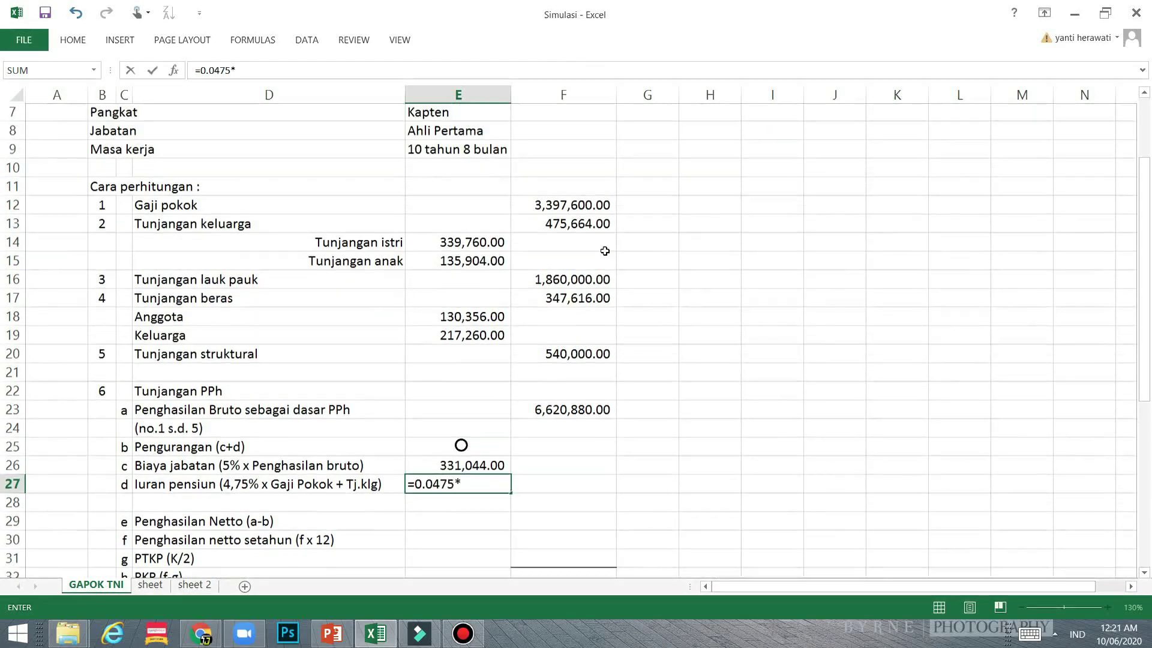
left_click_drag(579, 207, 583, 228)
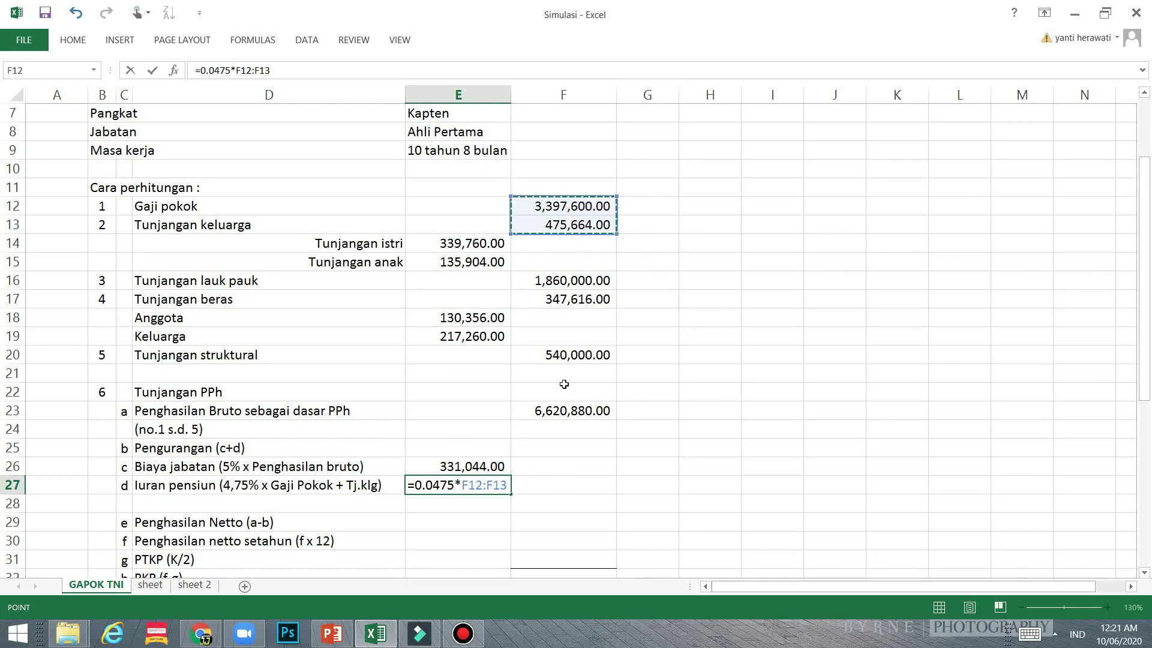
left_click(460, 485)
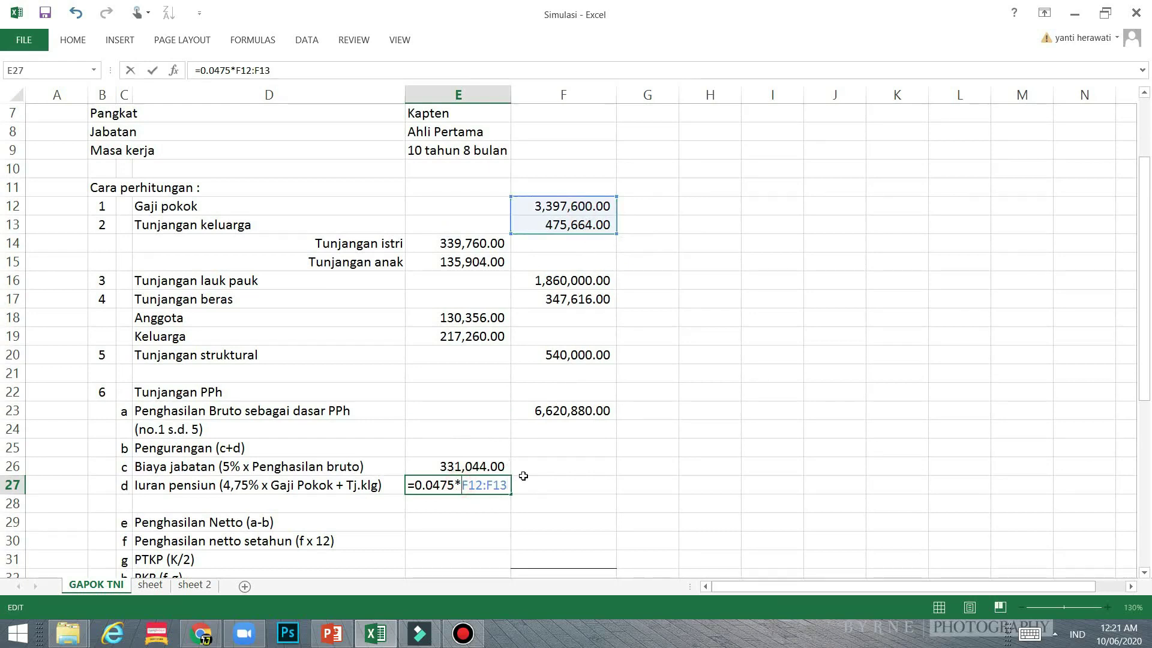
type("(")
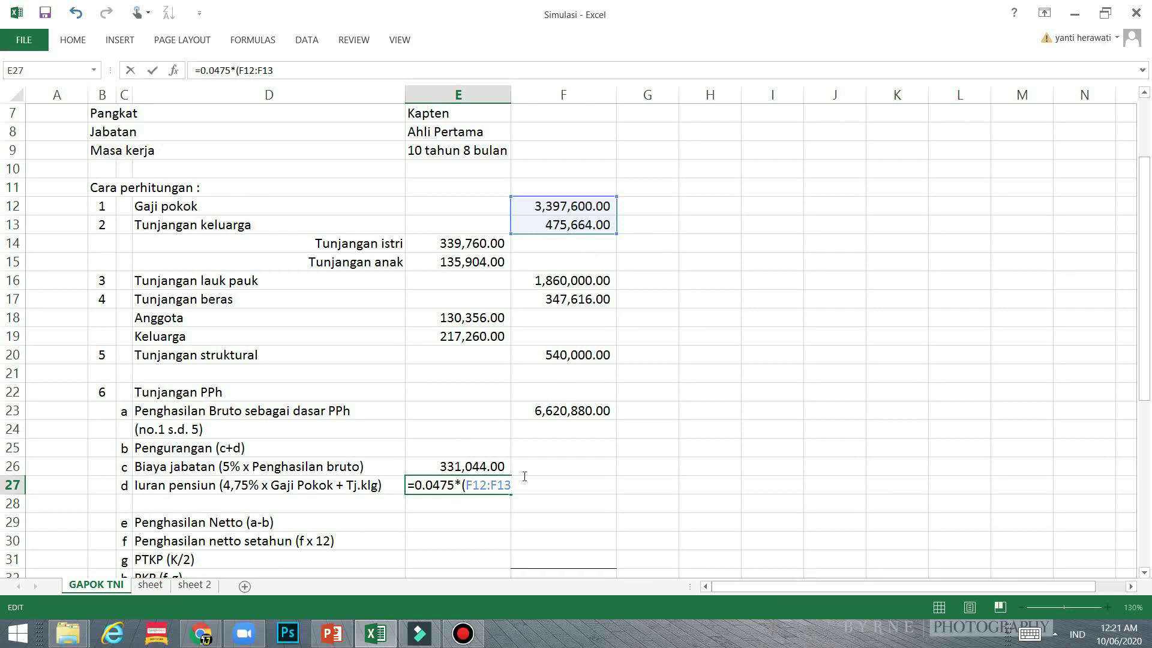
key("Return")
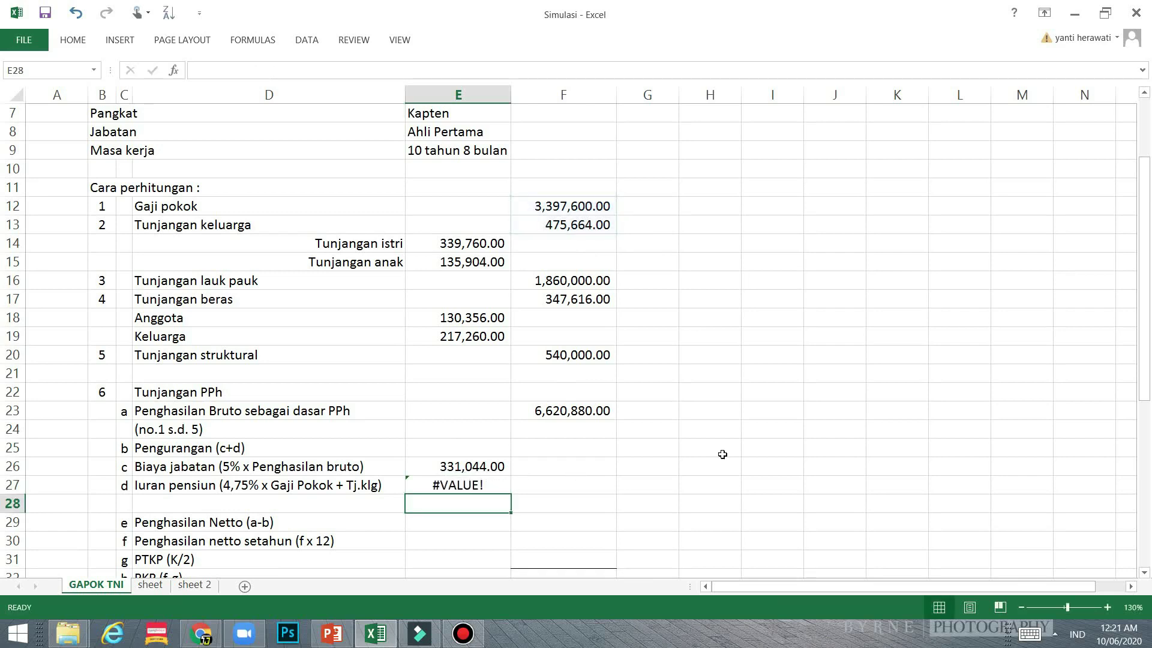
Correct the Iuran pensiun formula in E27 to =0.0475*(F12+F13) by replacing the range colon with a plus sign
left_click(468, 486)
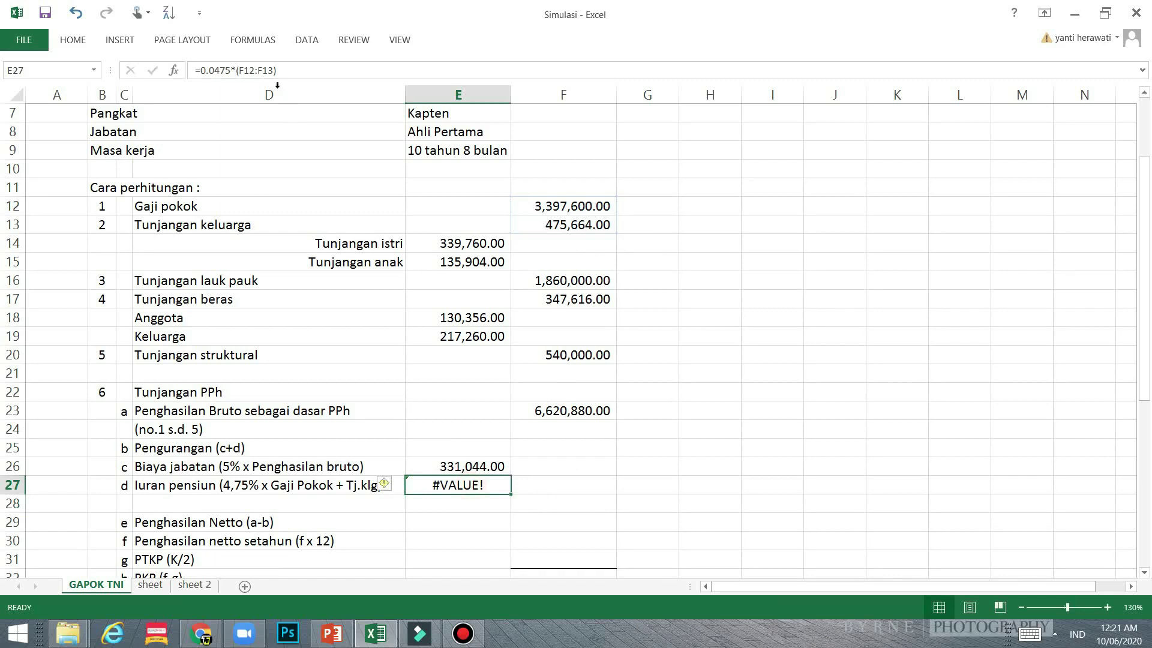
left_click(256, 70)
key("Delete")
type("+")
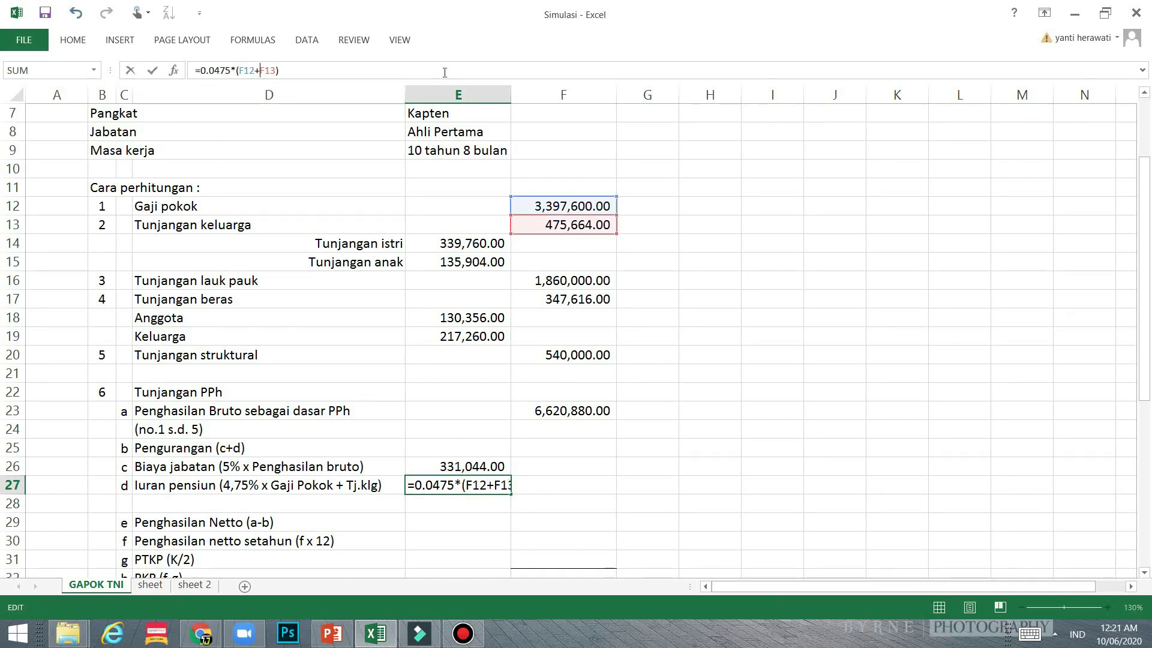
key("Return")
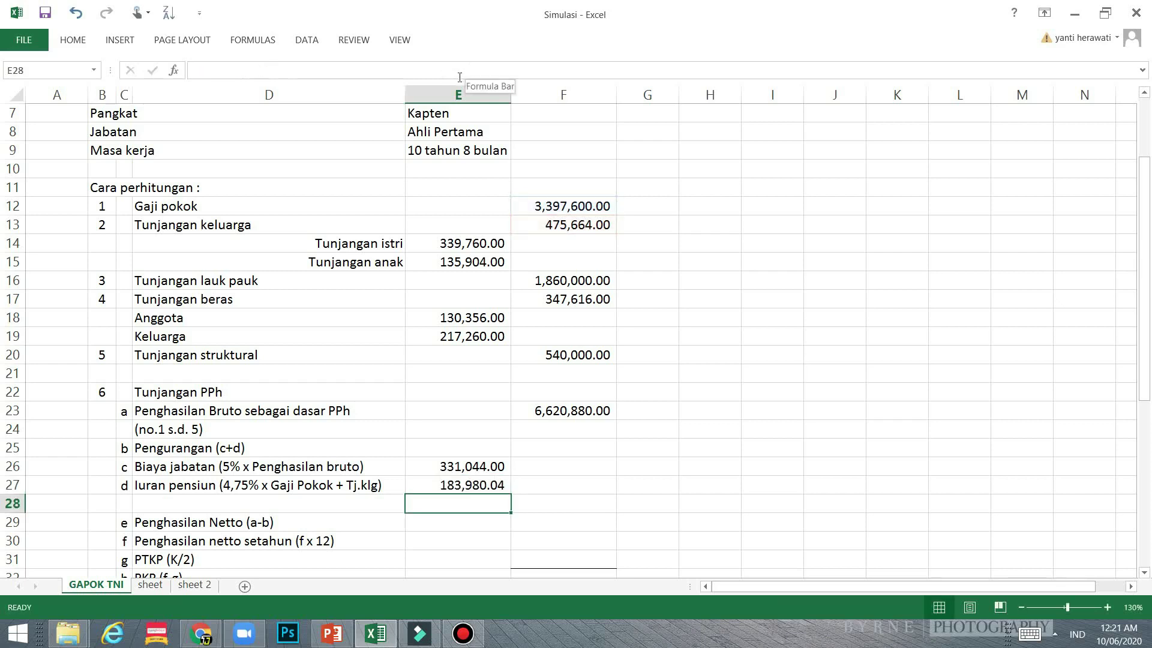
Calculate Pengurangan (c+d) in F25 with a SUM of Biaya jabatan and Iuran pensiun, E26:E27
scroll(542, 278, "down", 2)
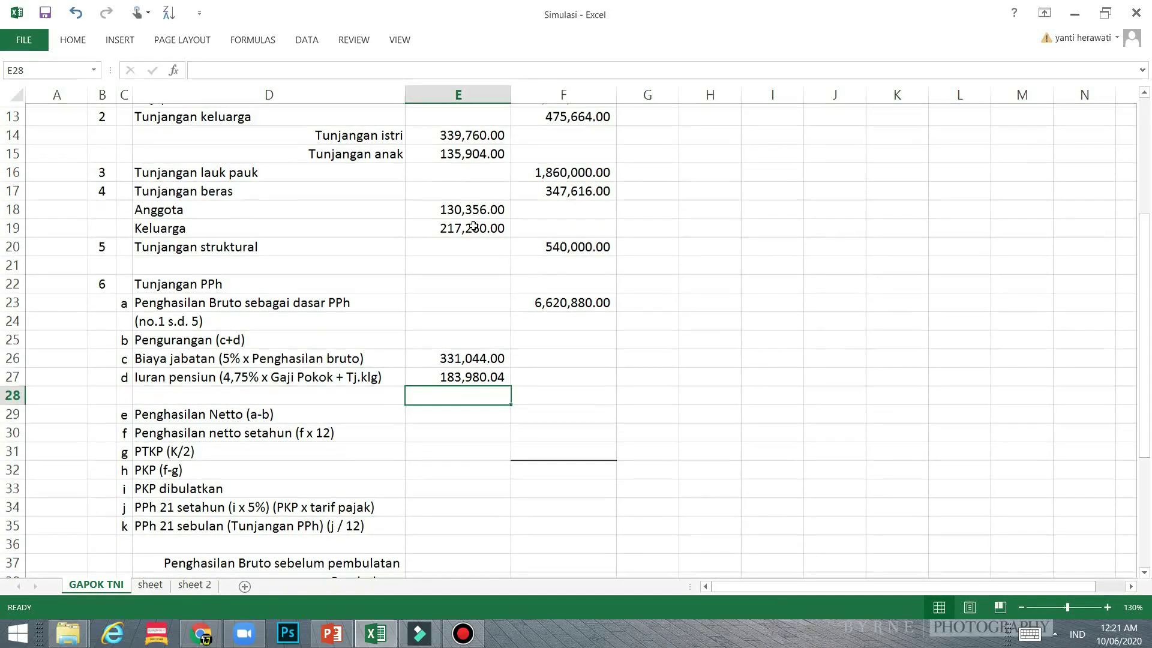
left_click(563, 339)
type("=")
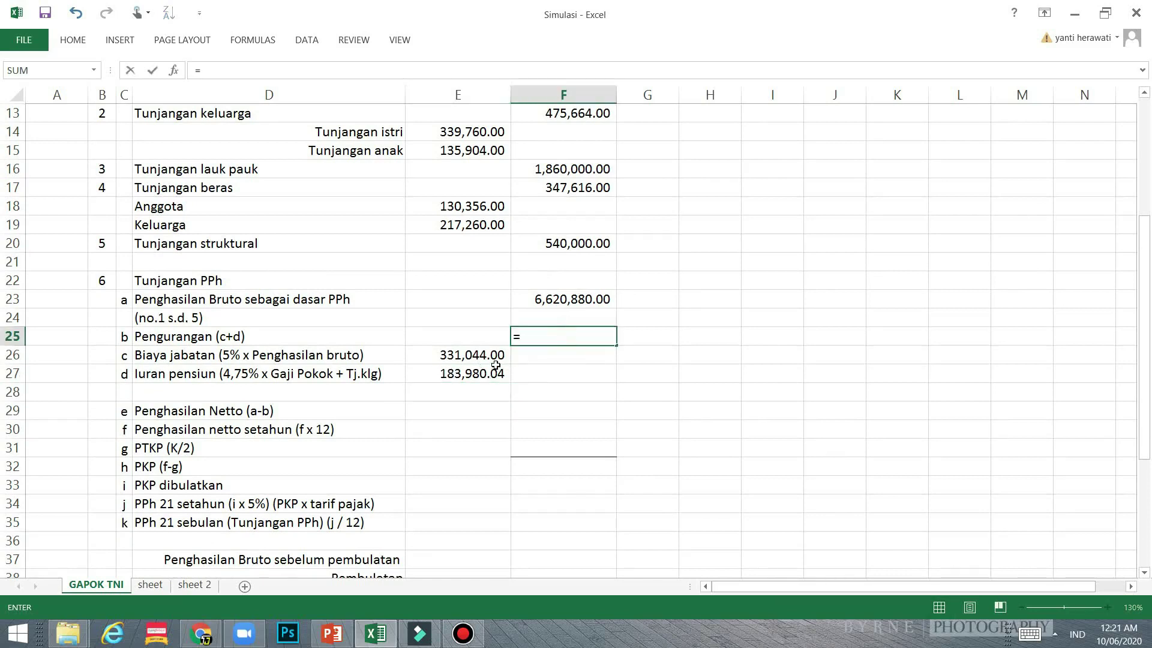
type("sum")
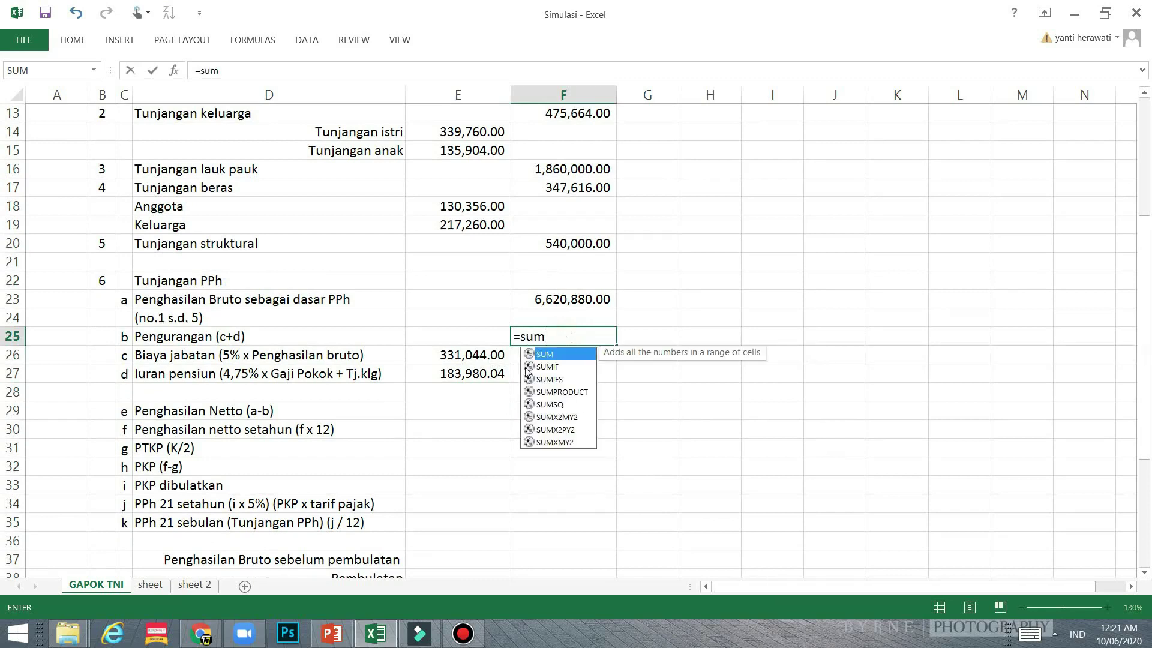
double_click(555, 354)
left_click_drag(480, 355, 478, 370)
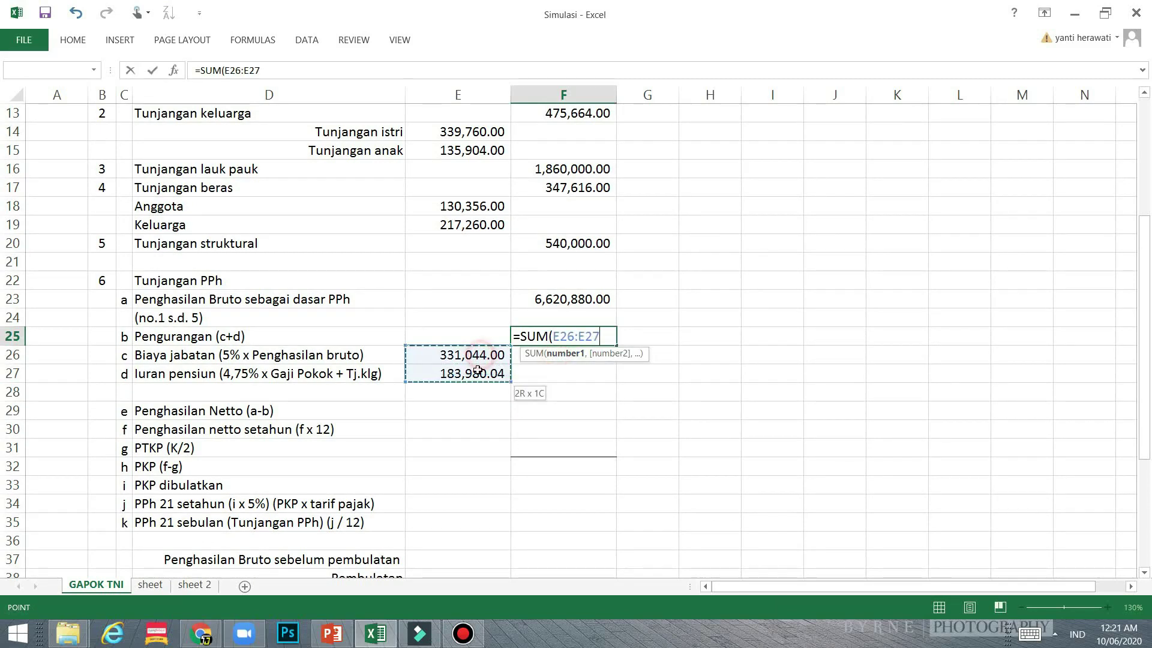
key("Return")
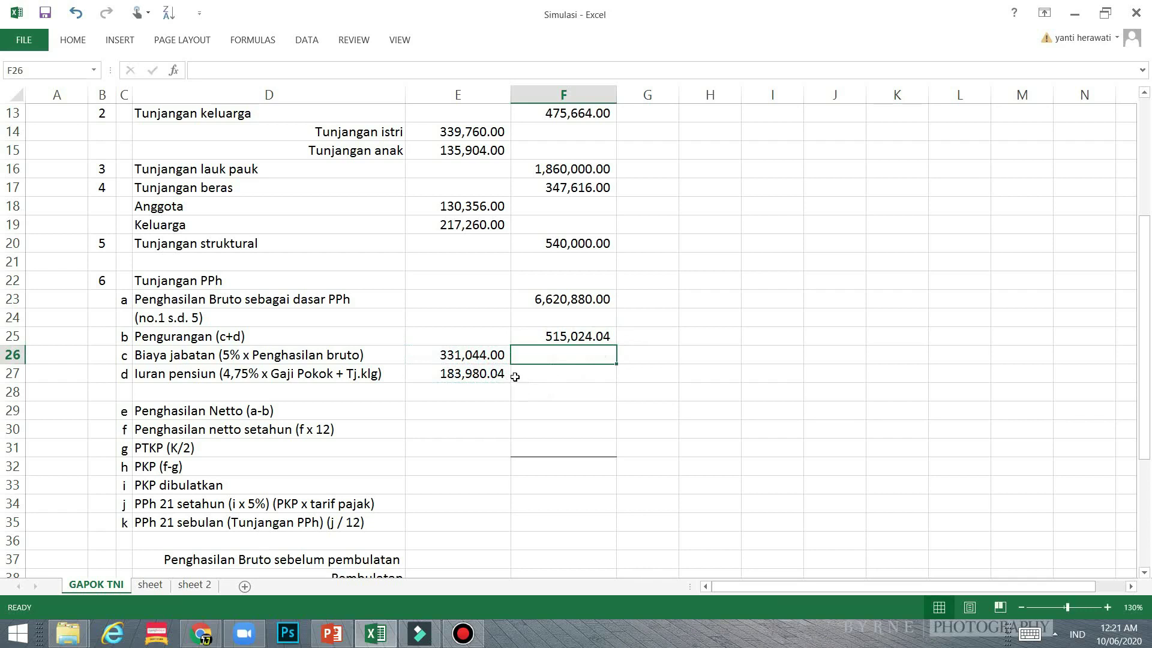
Calculate Penghasilan Netto (a-b) in F29 with the formula =F23-F25
left_click(543, 409)
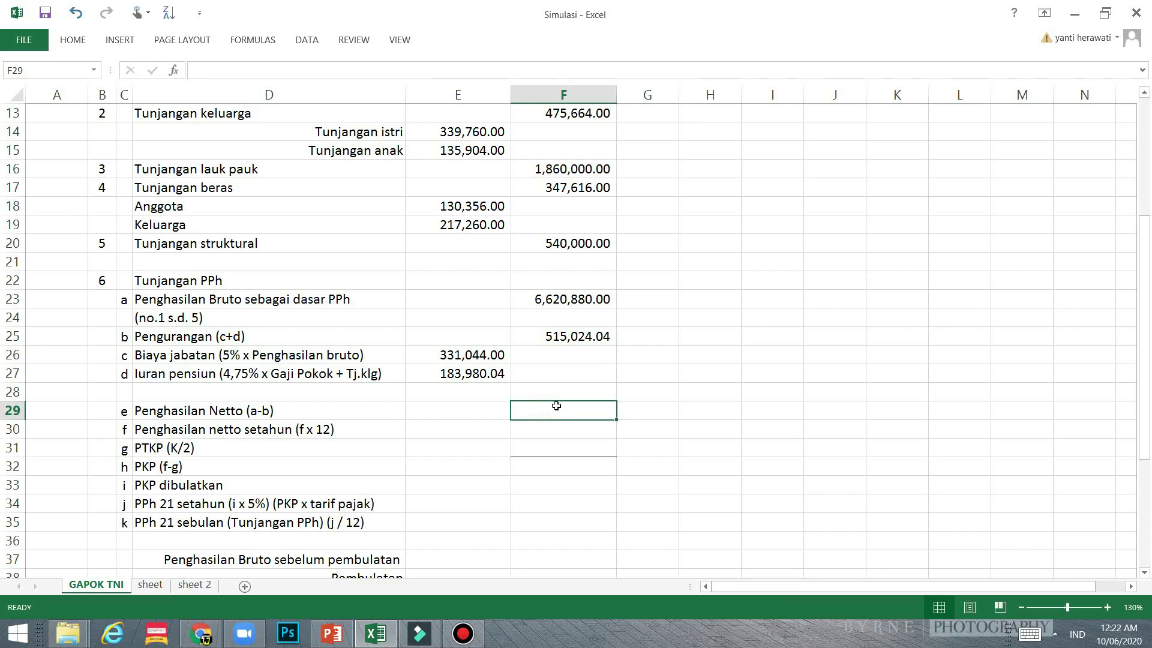
type("=")
left_click(570, 299)
type("-")
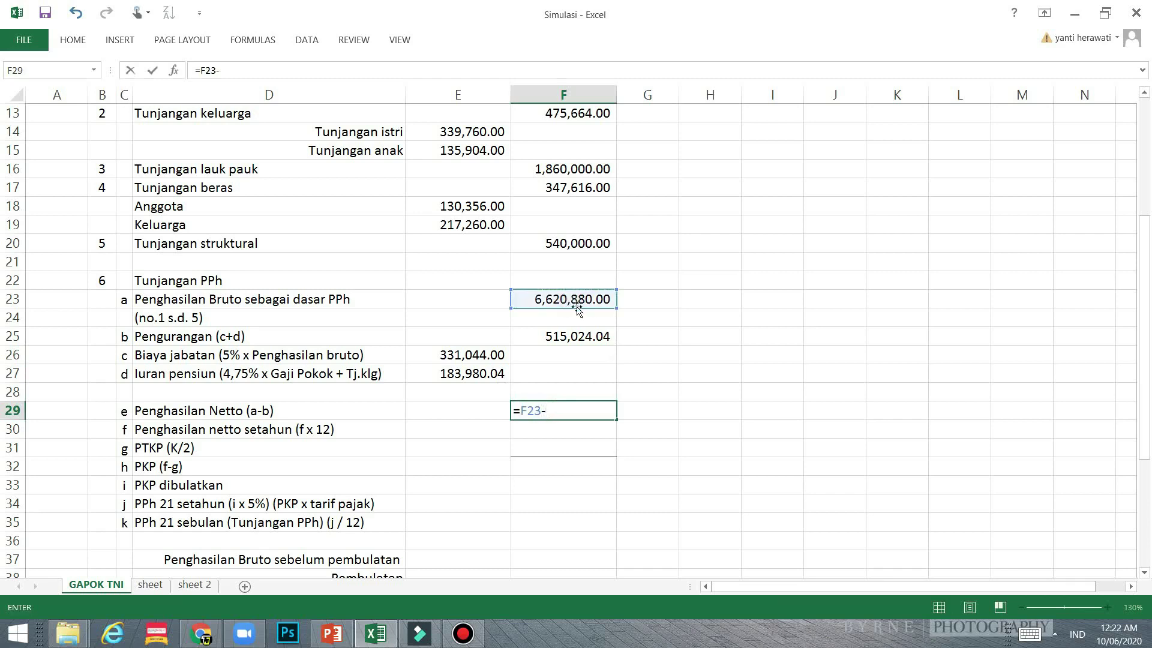
left_click(568, 336)
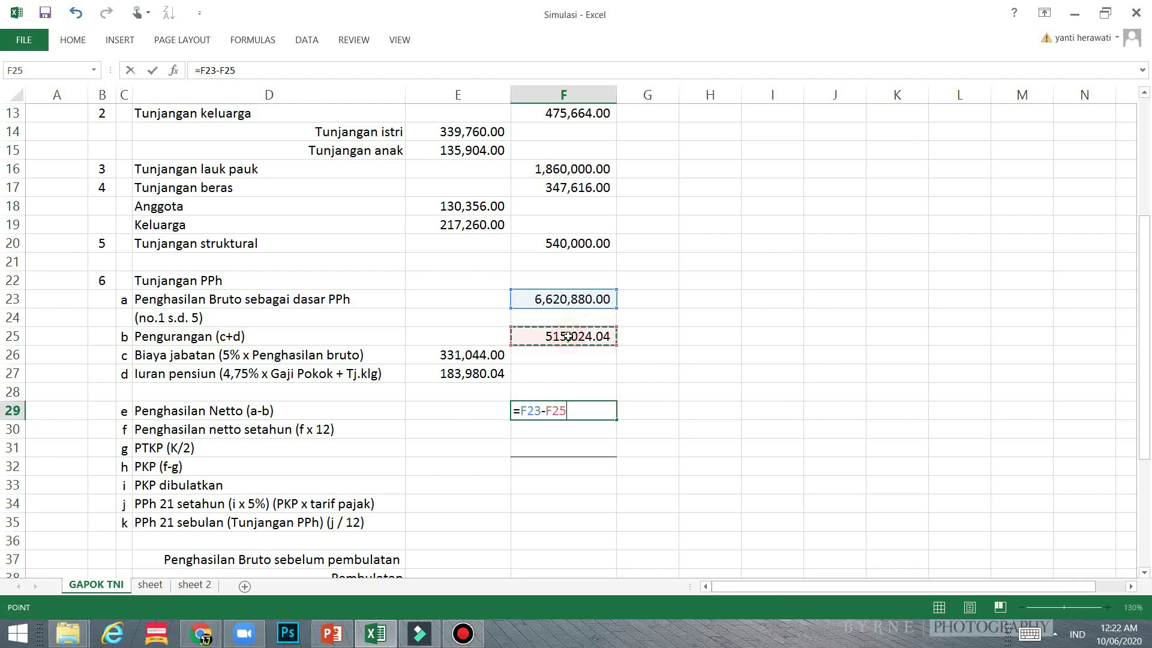
key("Return")
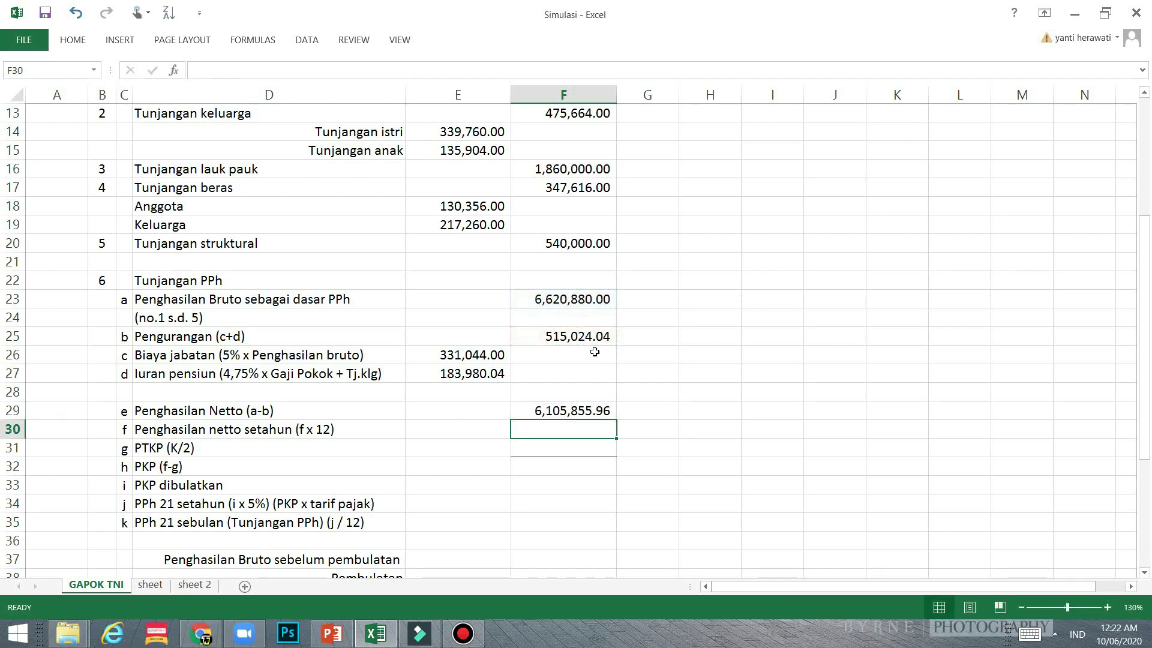
Calculate Penghasilan netto setahun in F30 with the formula =F29*12
scroll(624, 405, "down", 1)
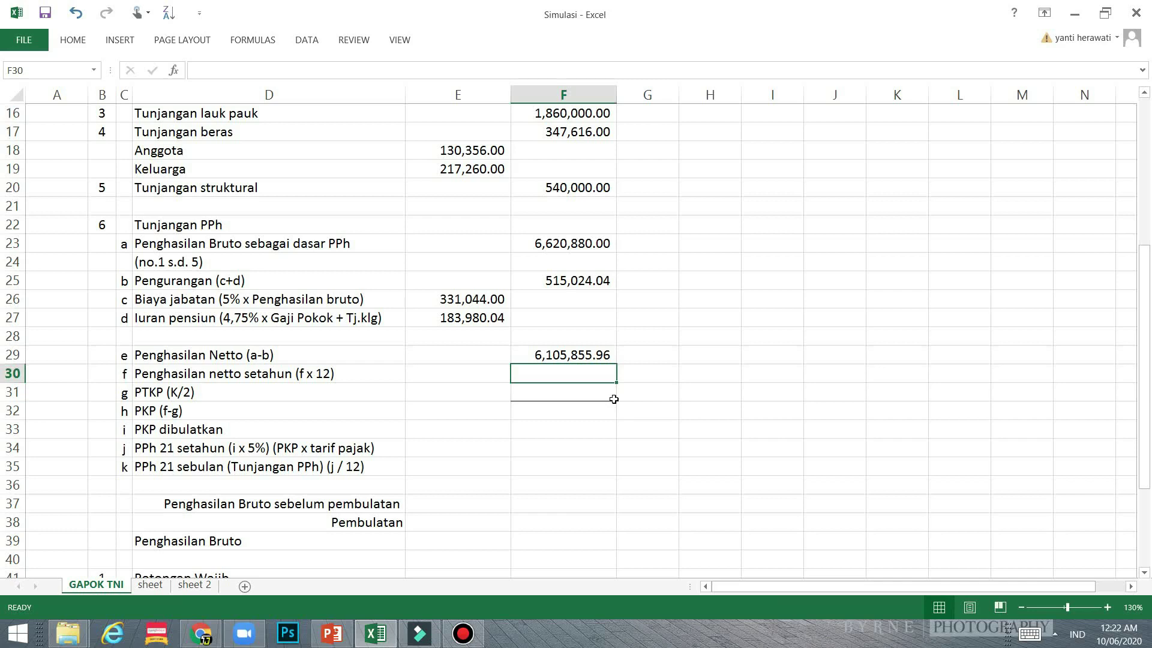
type("=")
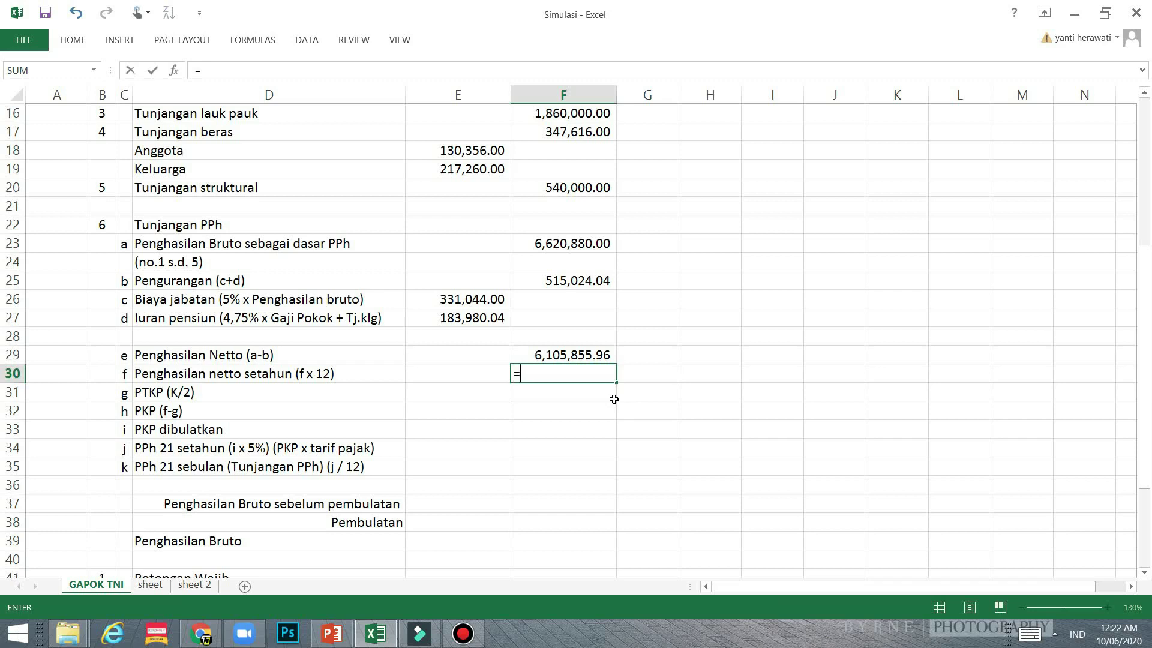
left_click(596, 354)
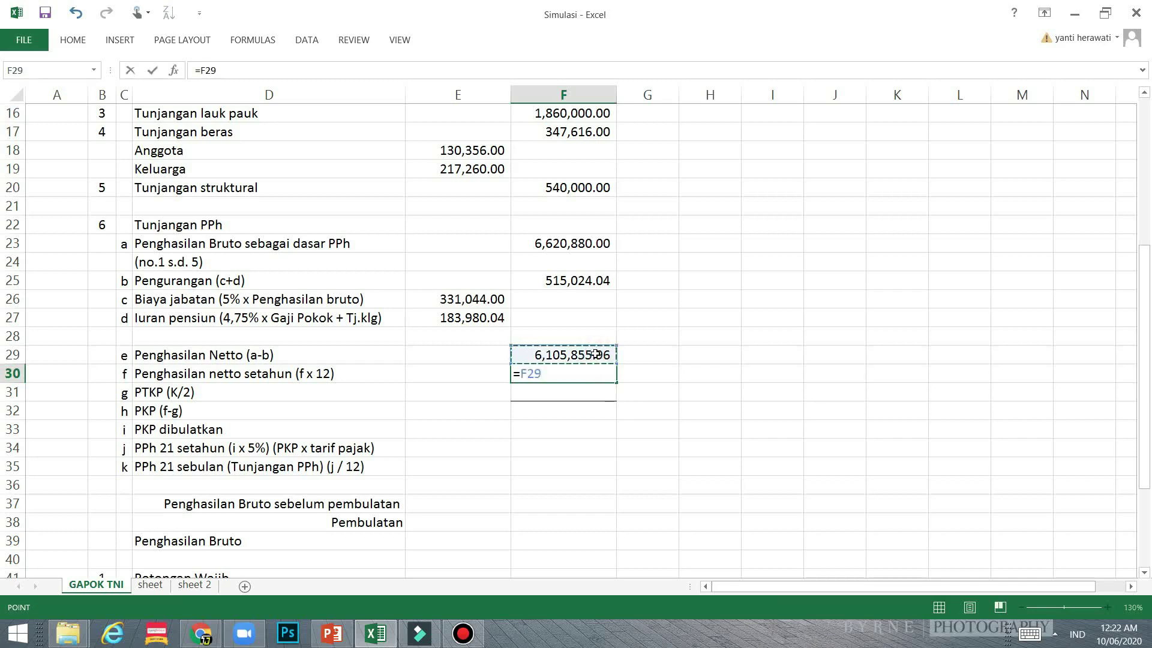
type("*12")
key("Return")
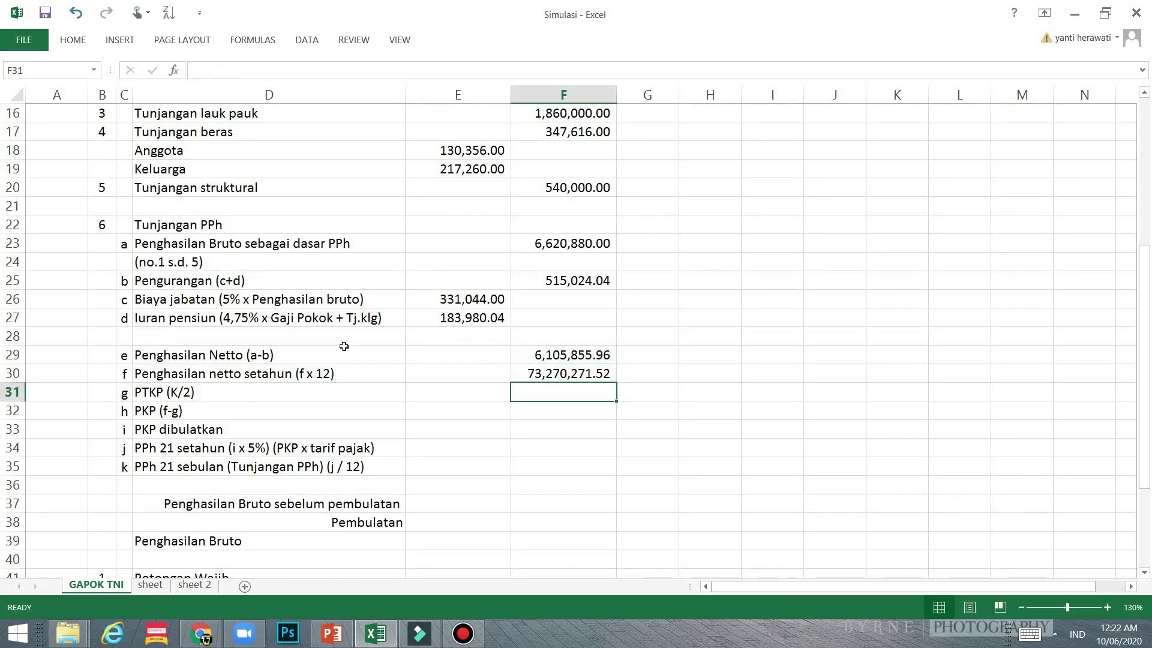
Correct the label in D30 so that it reads Penghasilan netto setahun (e x 12)
left_click(305, 374)
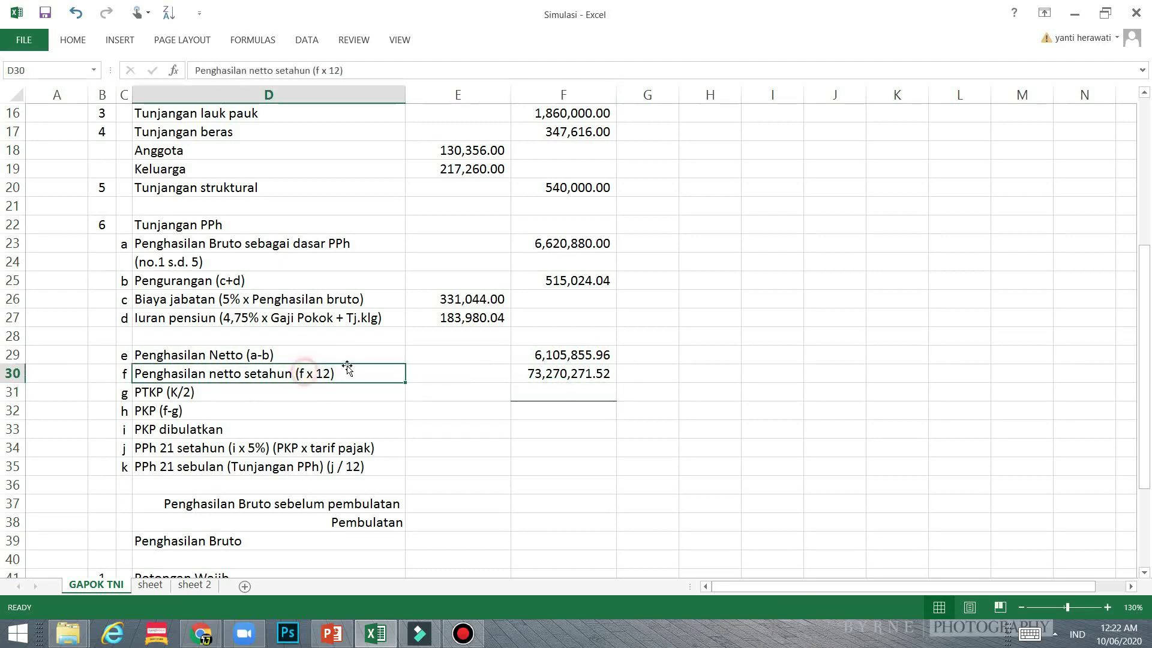
double_click(306, 373)
key("BackSpace")
type("e")
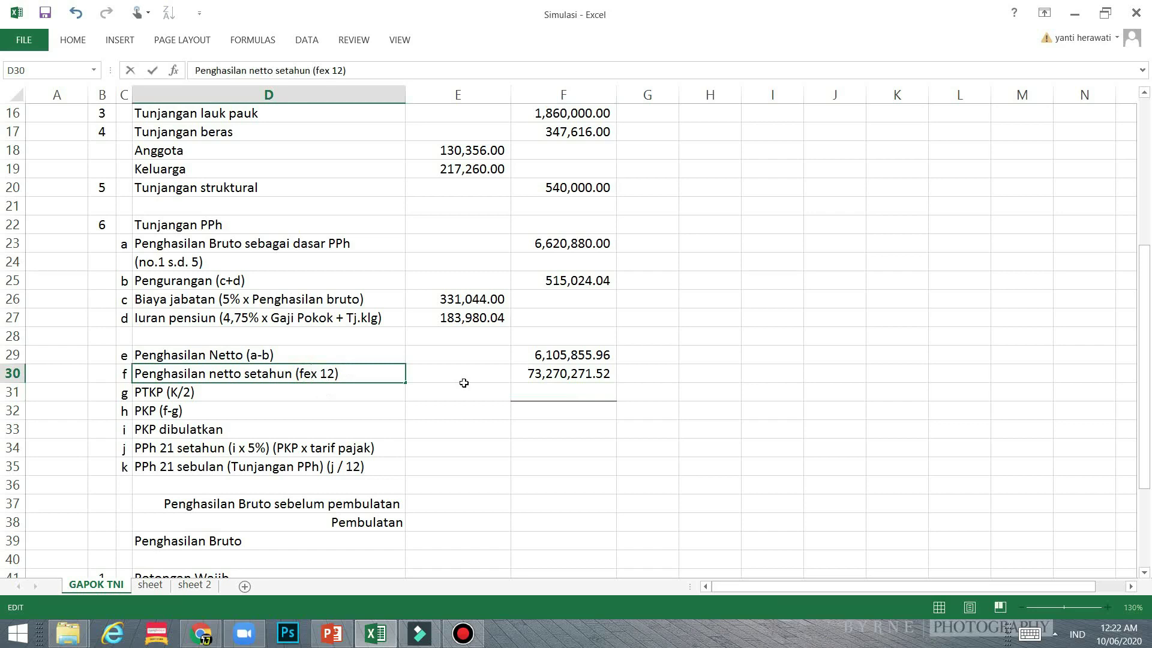
key("BackSpace")
key("BackSpace")
type("e")
key("Return")
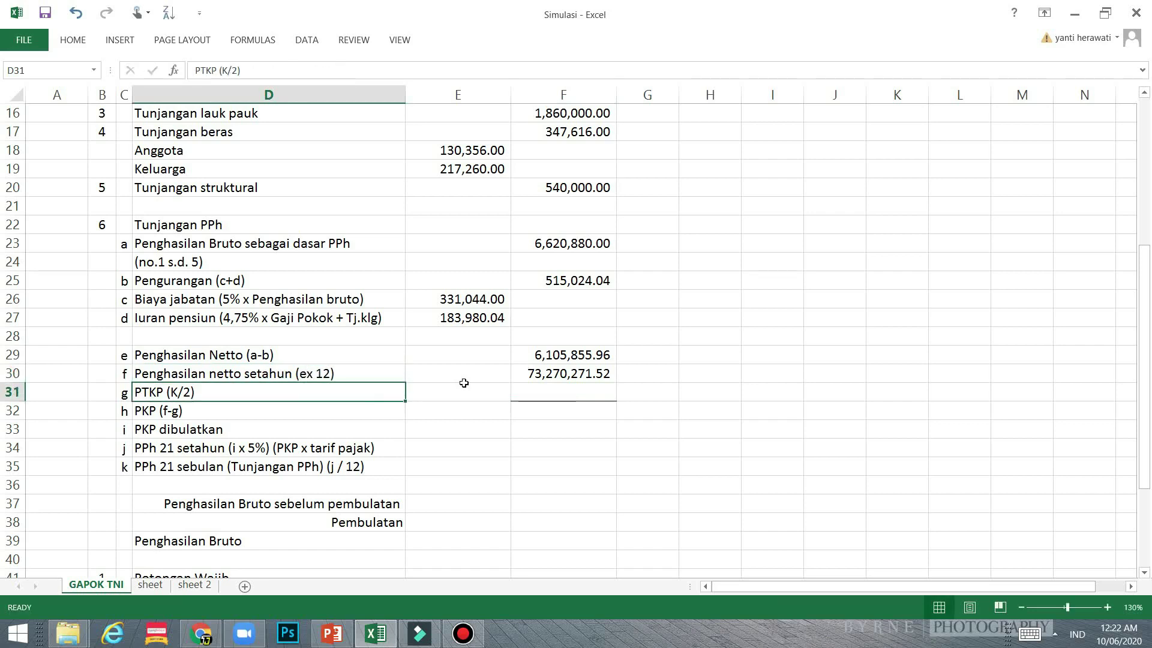
double_click(307, 374)
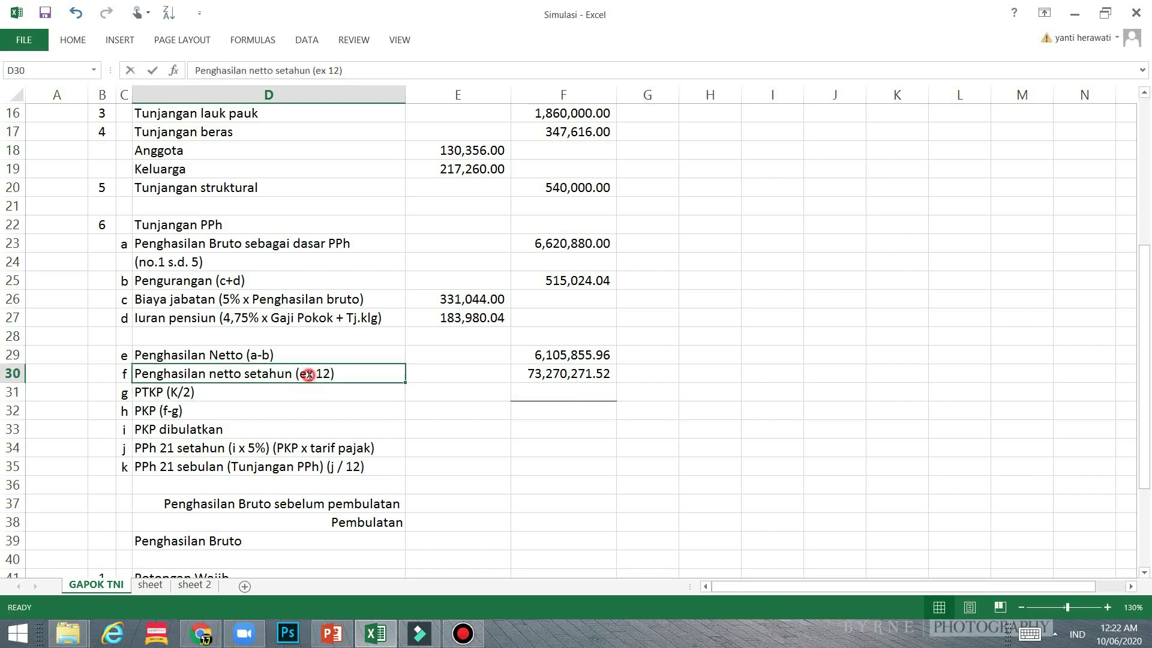
left_click(420, 393)
Select F31 for the PTKP (K/2) amount, and switch to the PowerPoint deck to consult the PTKP rates on slide 18
left_click(578, 395)
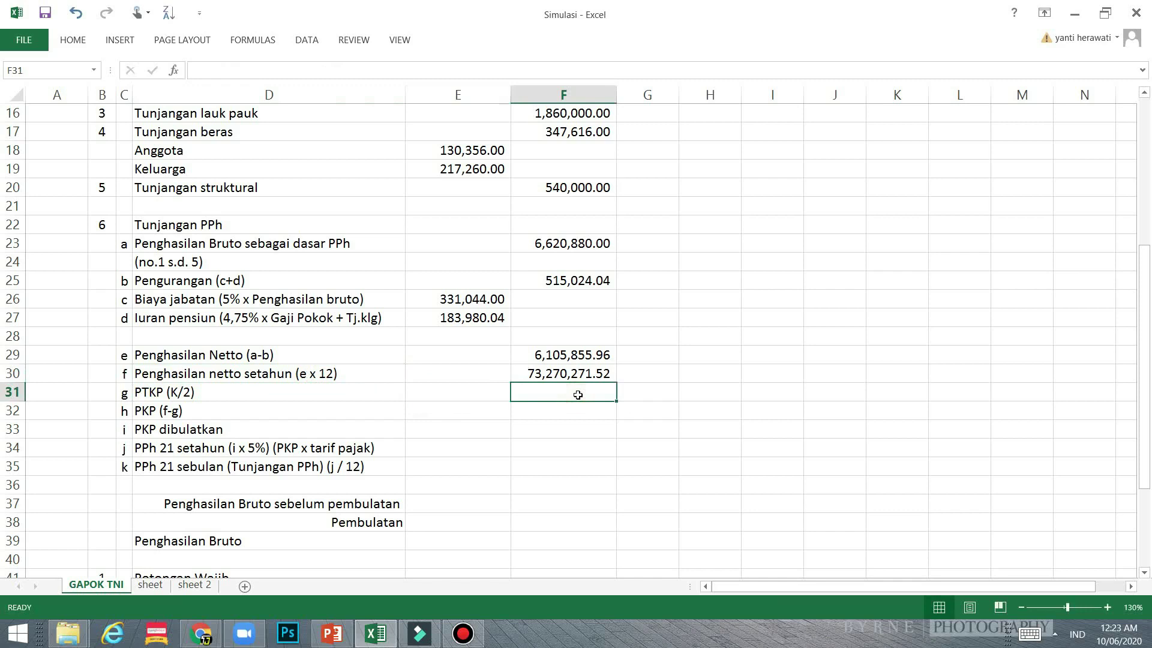
left_click(572, 372)
left_click(568, 397)
left_click(334, 633)
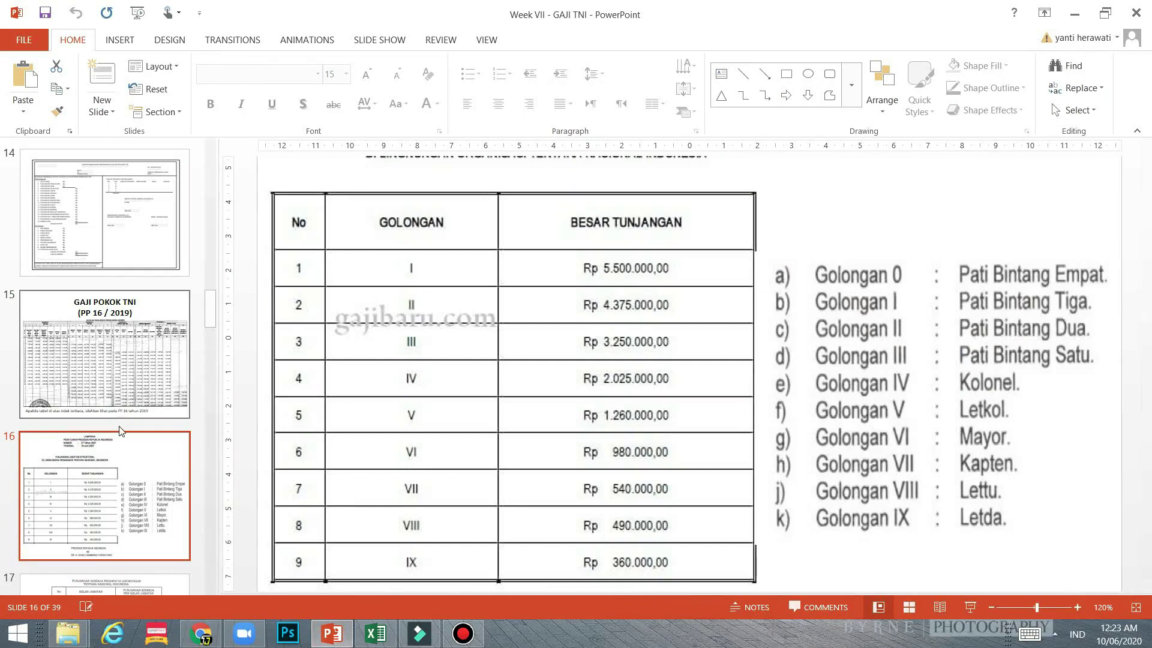
scroll(120, 426, "down", 5)
left_click(120, 426)
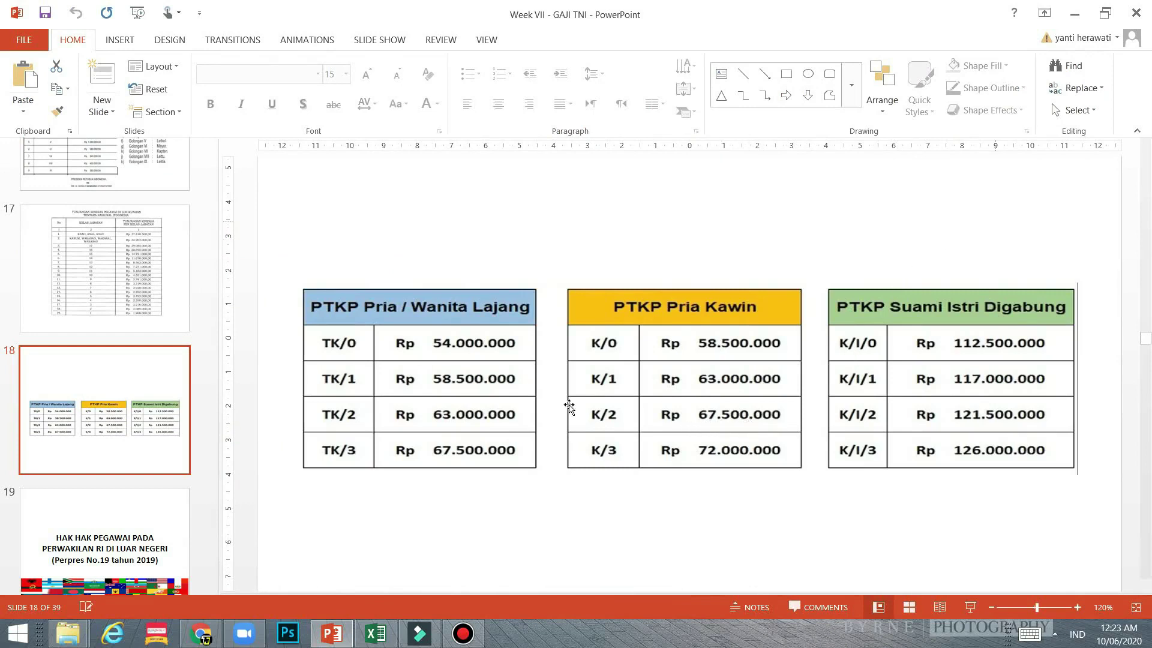
Return to the Excel workbook and enter 67500000 as PTKP (K/2) in F31
left_click(375, 634)
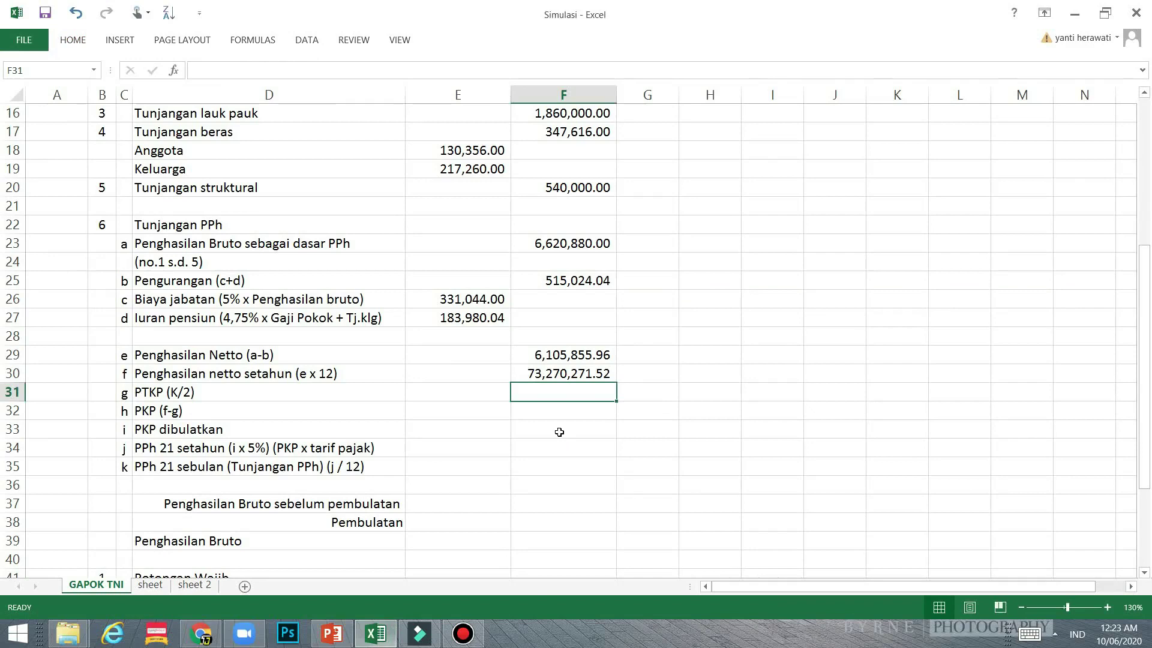
double_click(572, 387)
type("675")
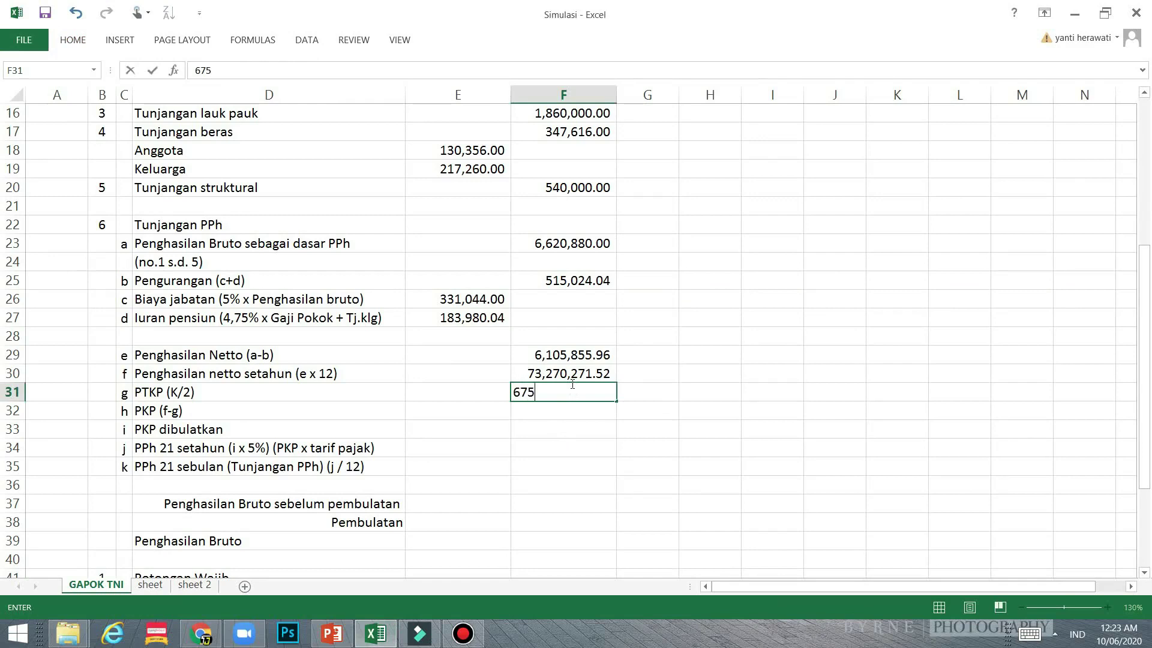
type("00000")
key("Return")
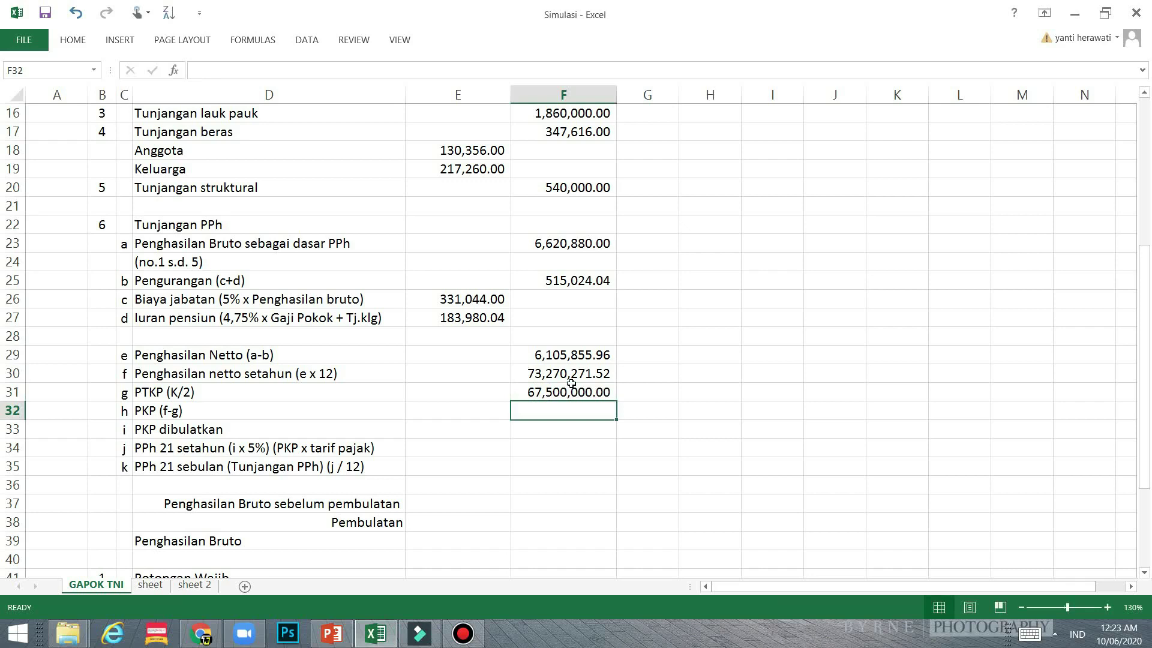
Enter the PKP (f-g) formula =F30--F31 in F32
type("=")
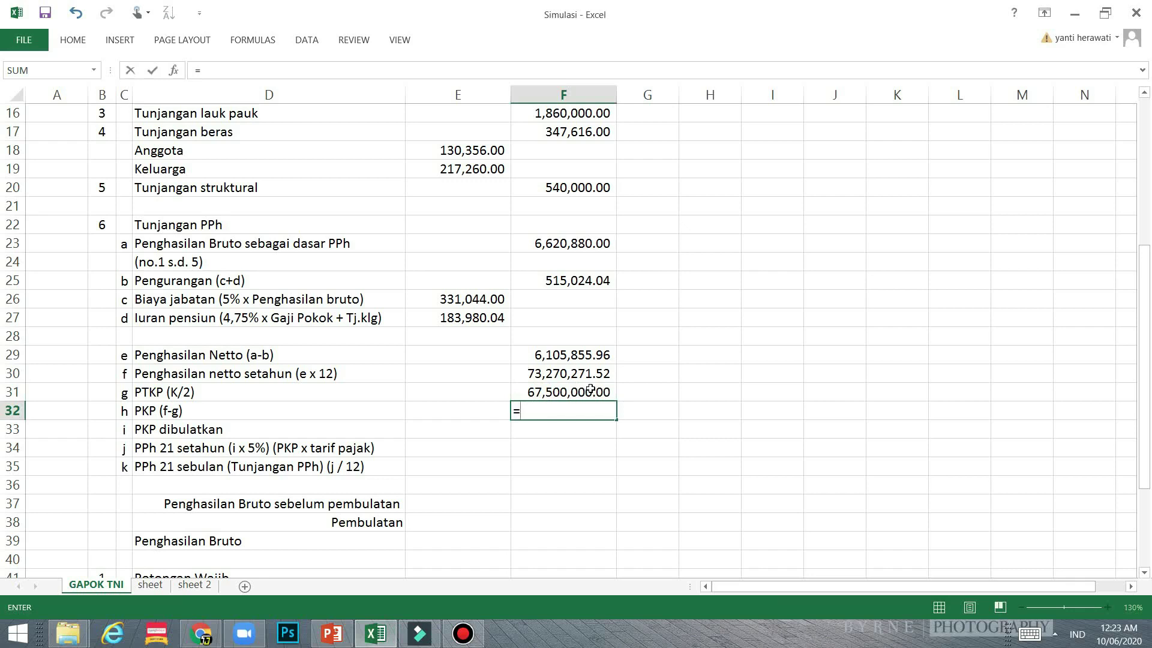
left_click(565, 373)
type("--")
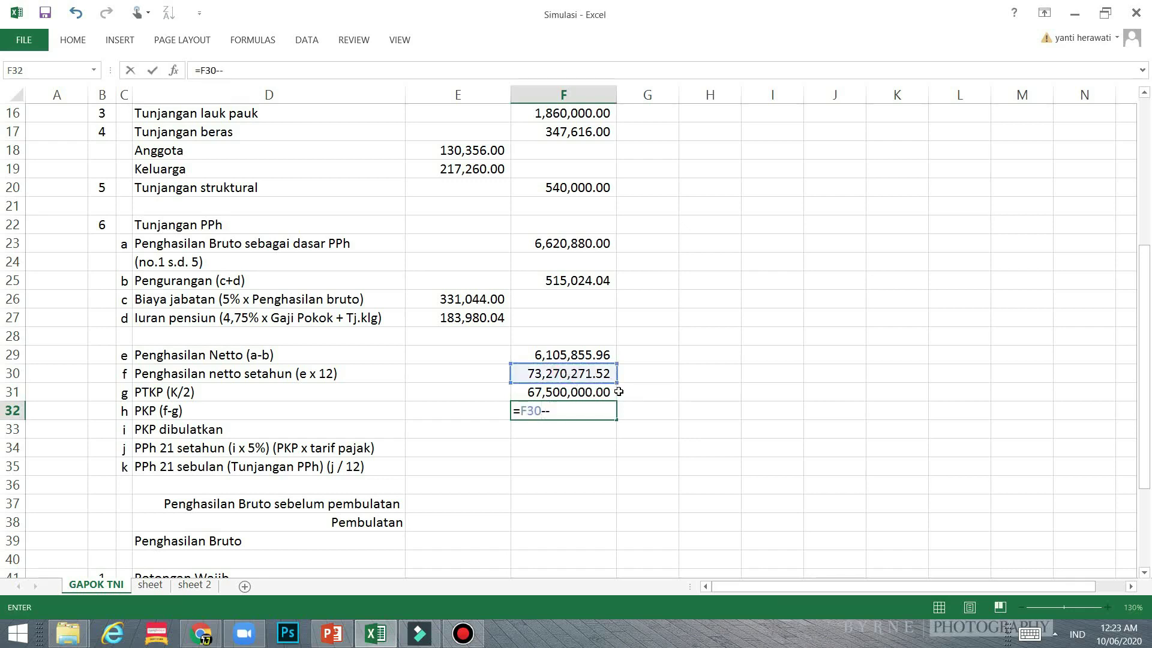
left_click(558, 392)
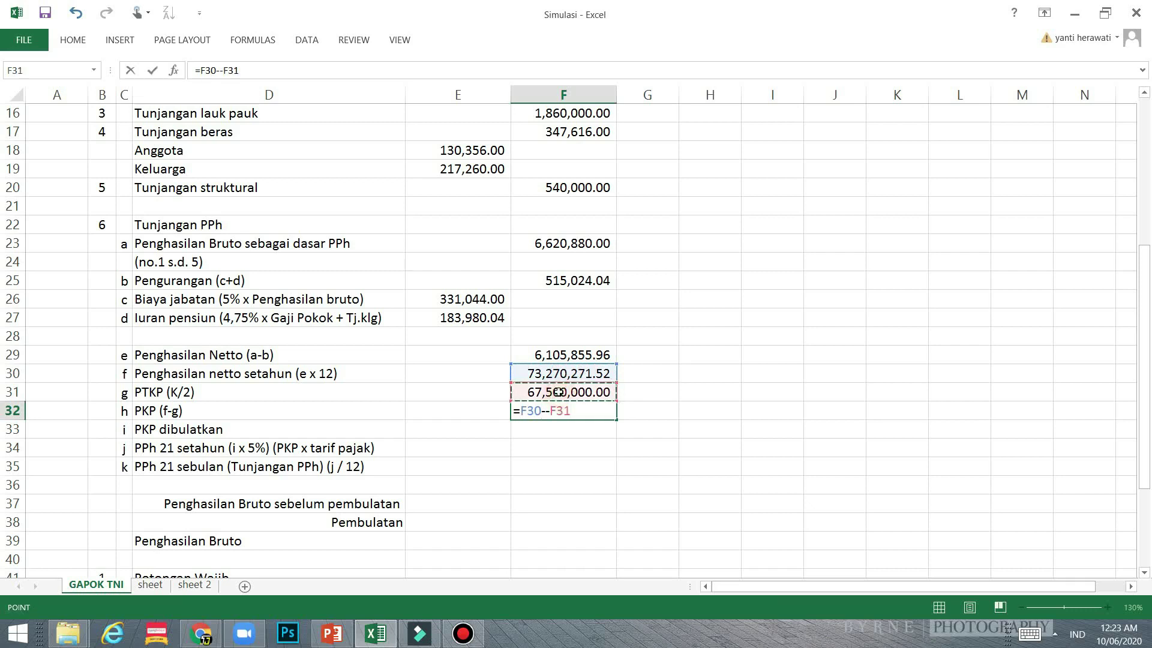
key("Return")
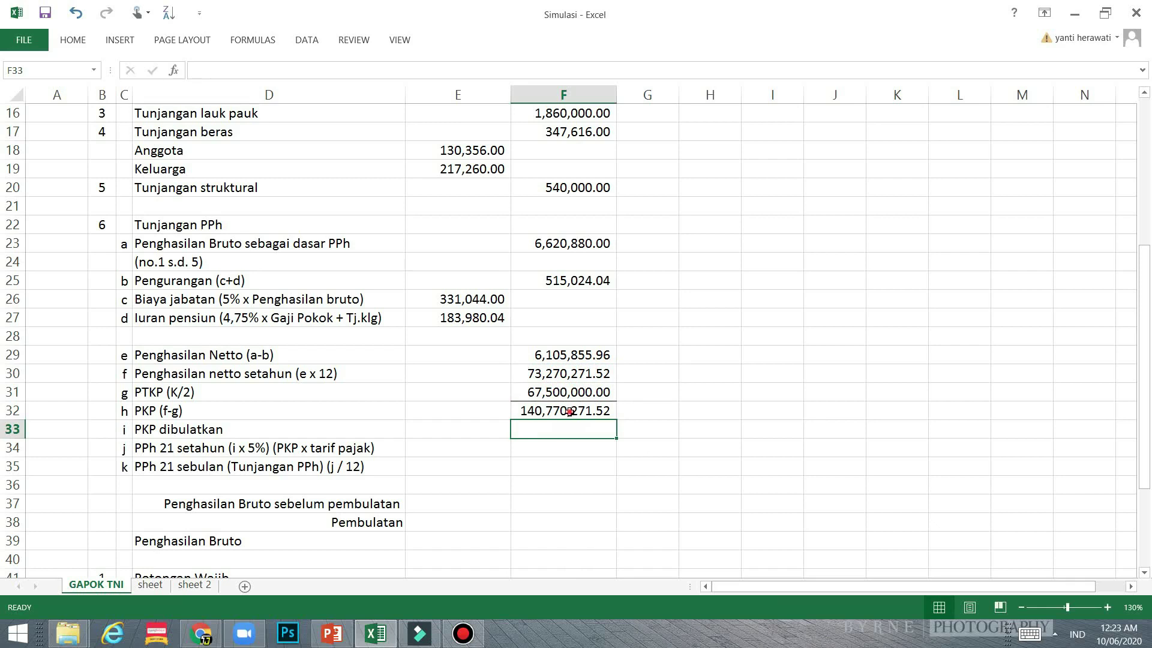
Correct the PKP formula in F32 to =F30-F31 by removing the extra minus sign
left_click(569, 412)
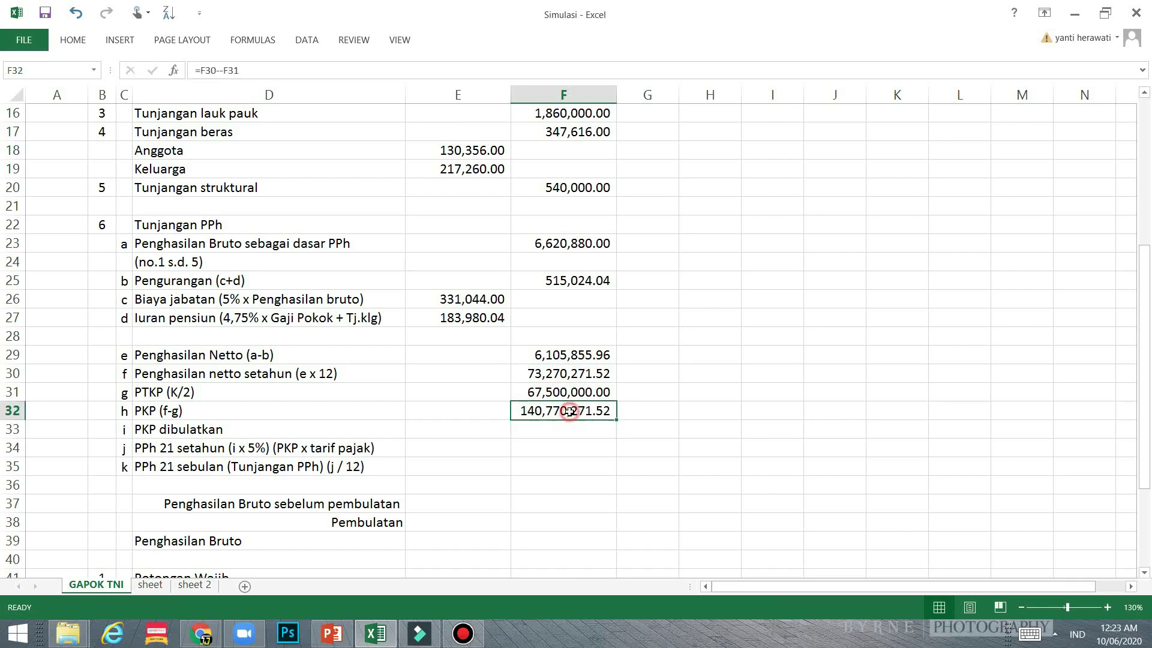
left_click(220, 73)
key("BackSpace")
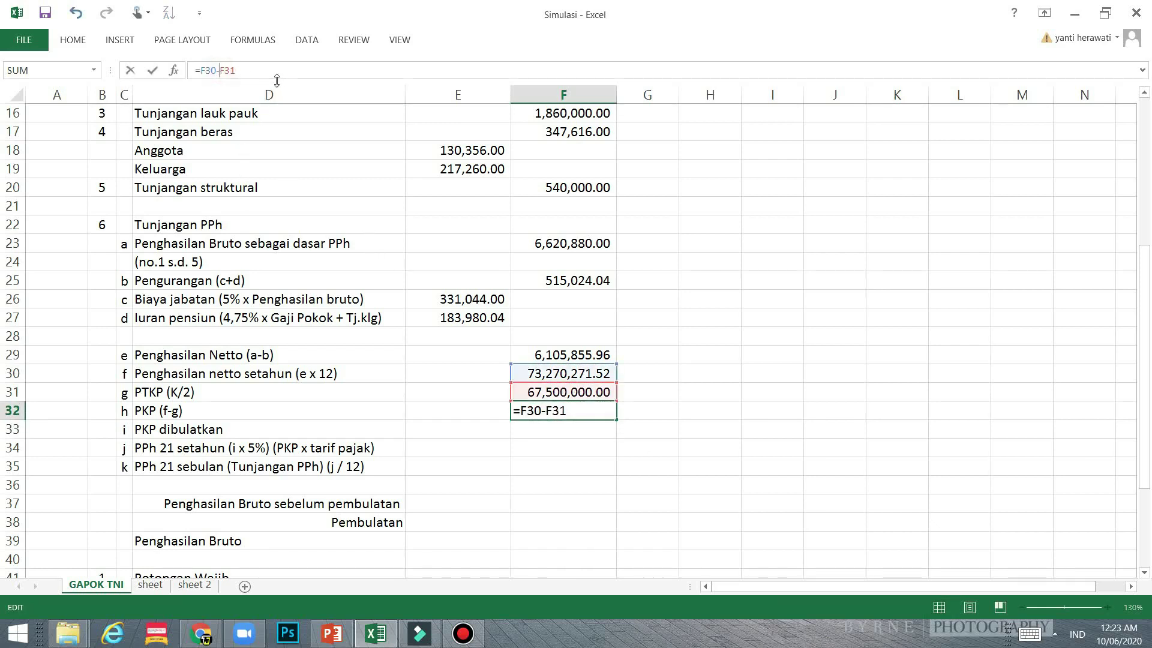
key("Return")
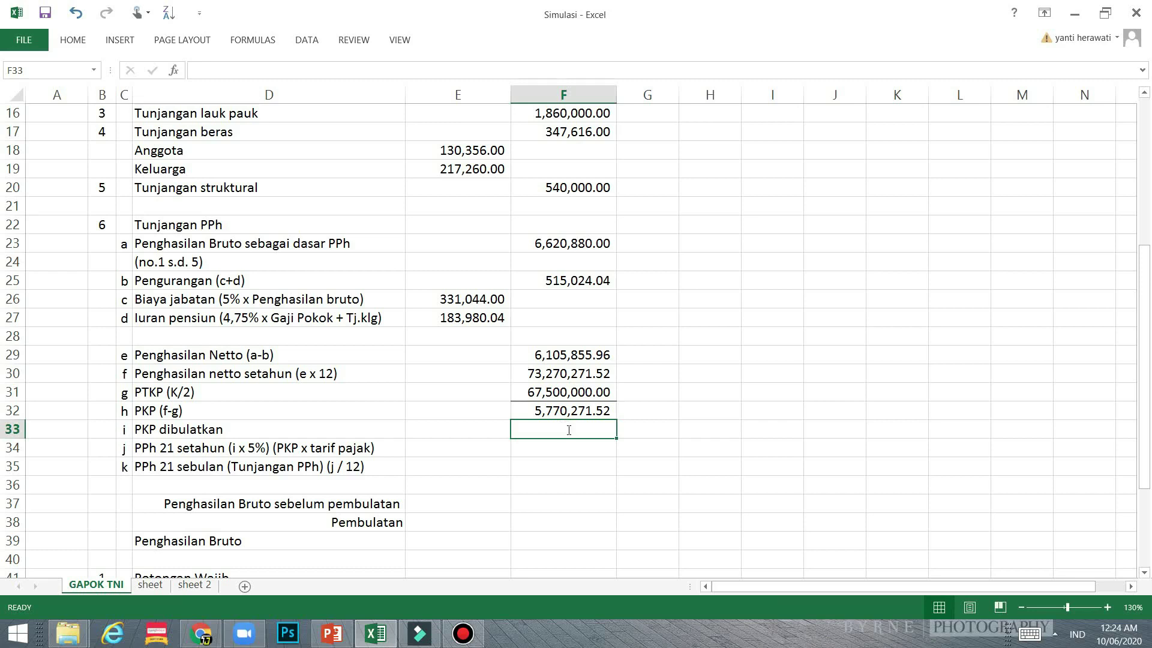
Enter the rounded taxable income 5770000 as PKP dibulatkan in F33
type("577")
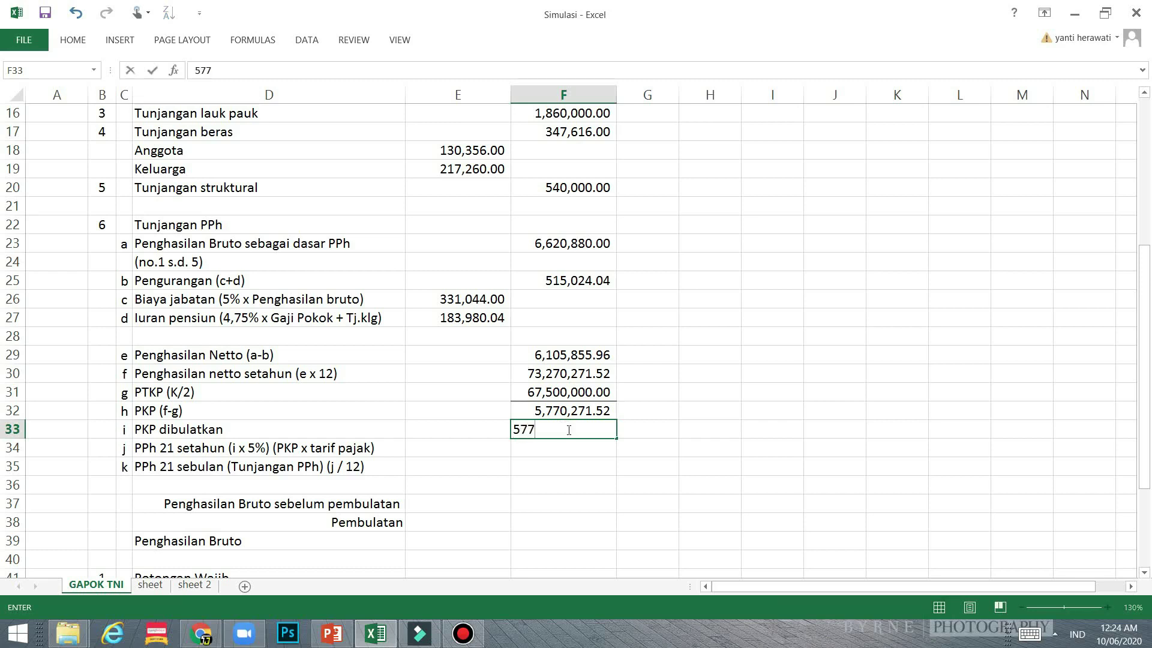
type("0")
type("000")
key("Return")
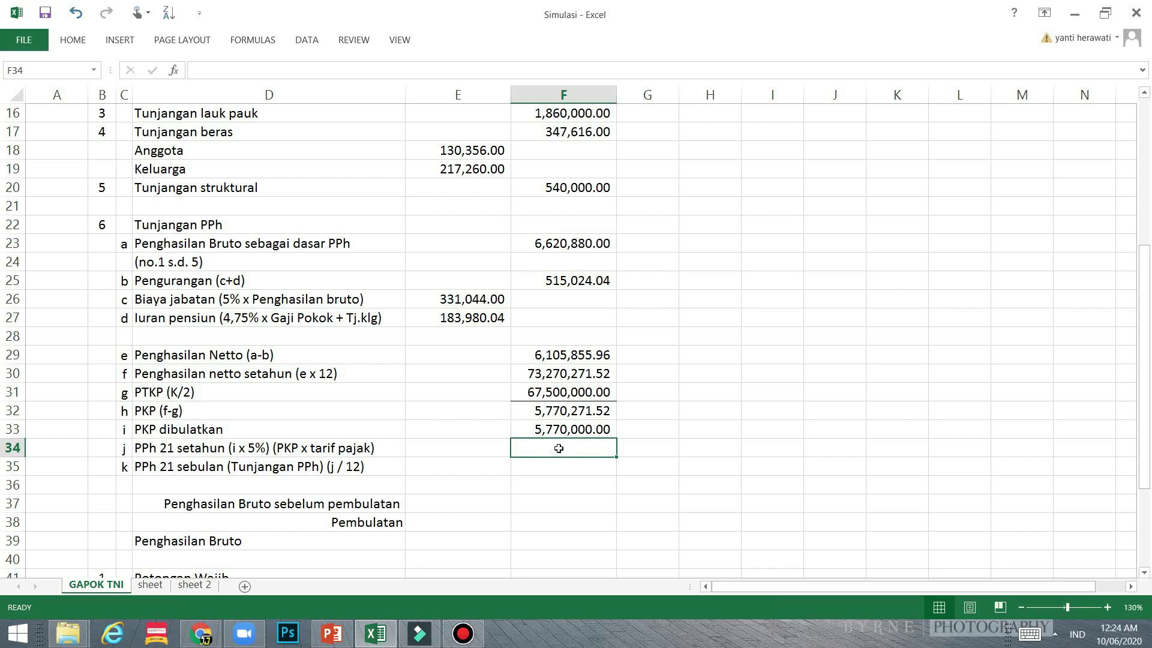
Calculate PPh 21 setahun in F34 with the formula =F33*0.05
type("=")
left_click(566, 428)
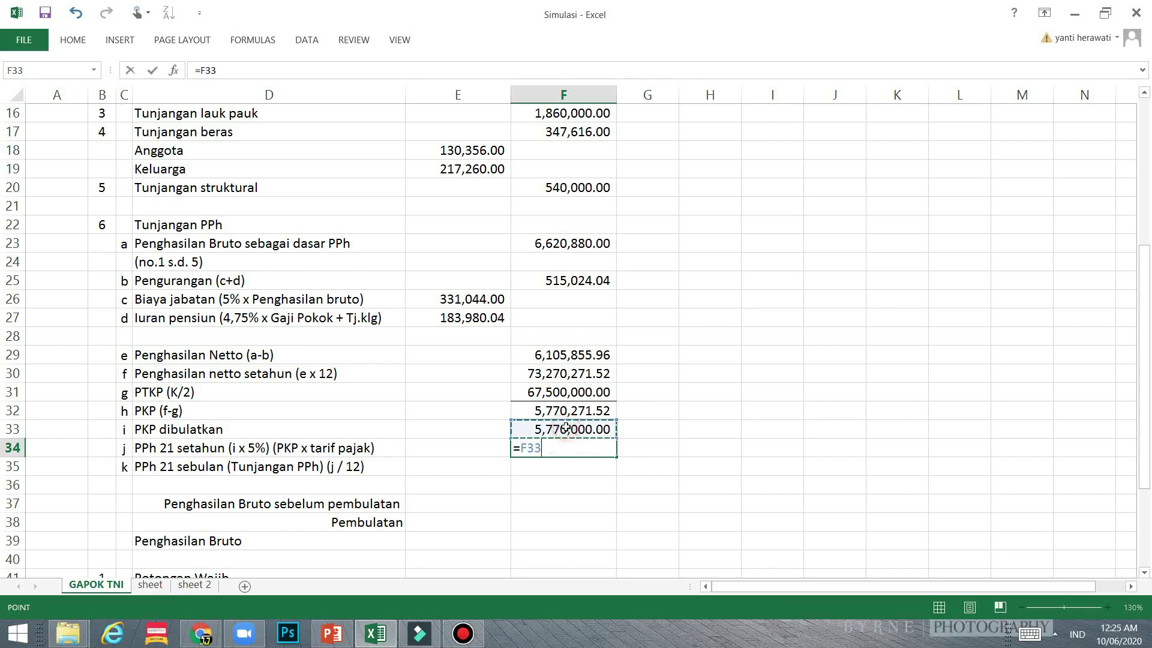
type("*0.05")
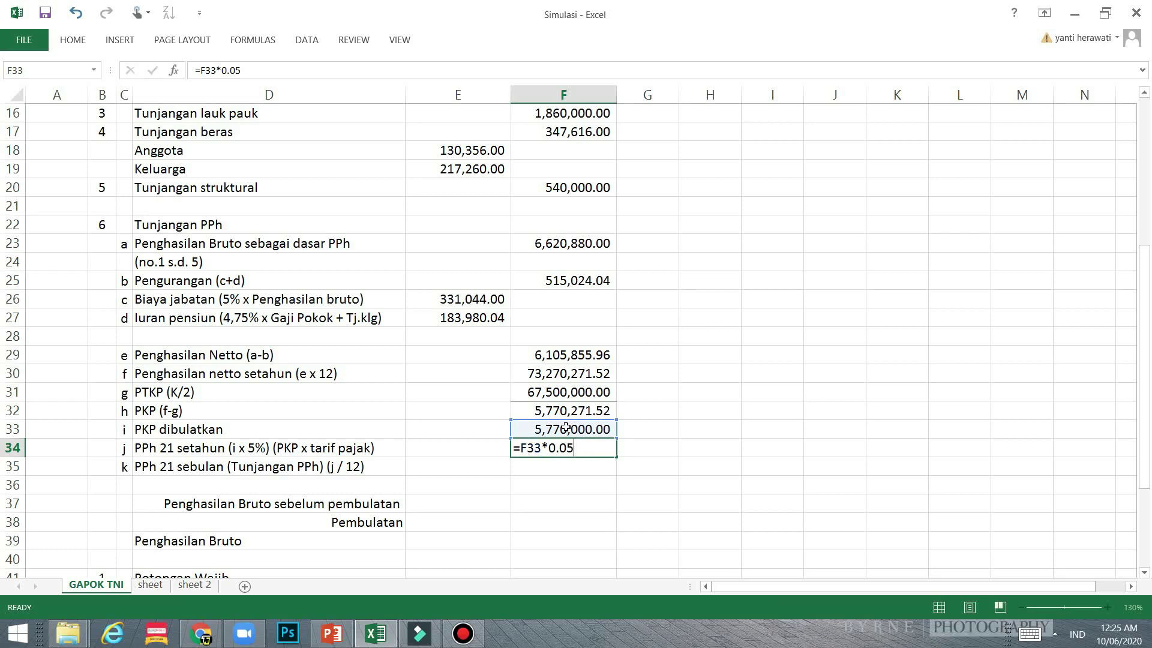
key("Return")
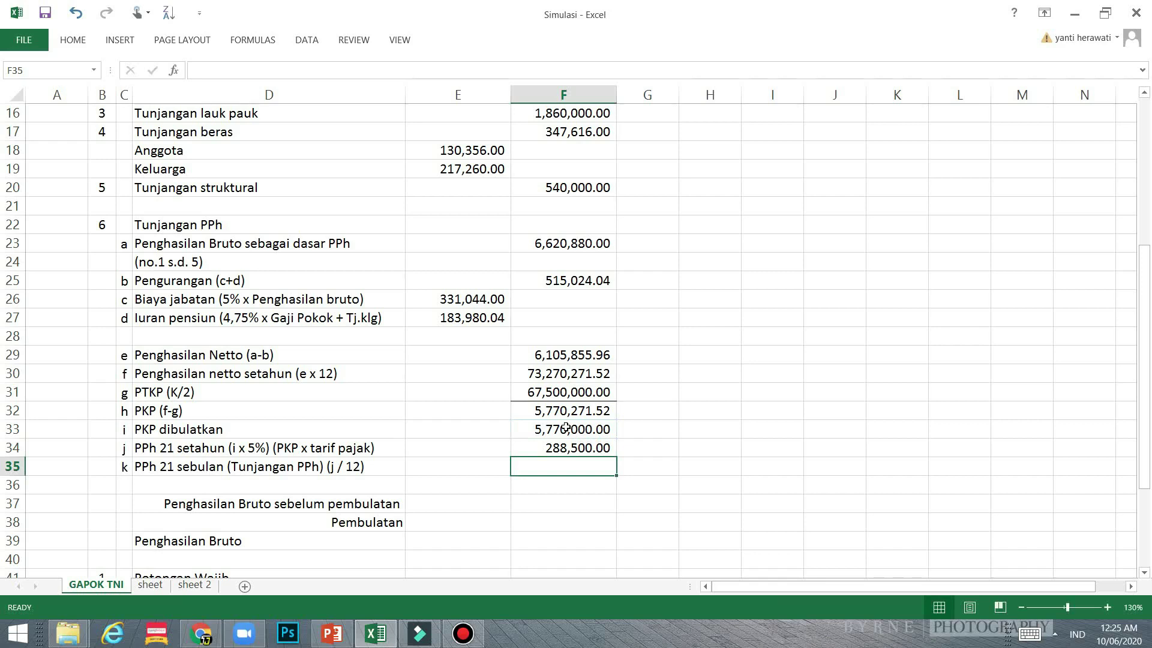
Calculate PPh 21 sebulan (Tunjangan PPh) in F35 with the formula =F34/12
type("=")
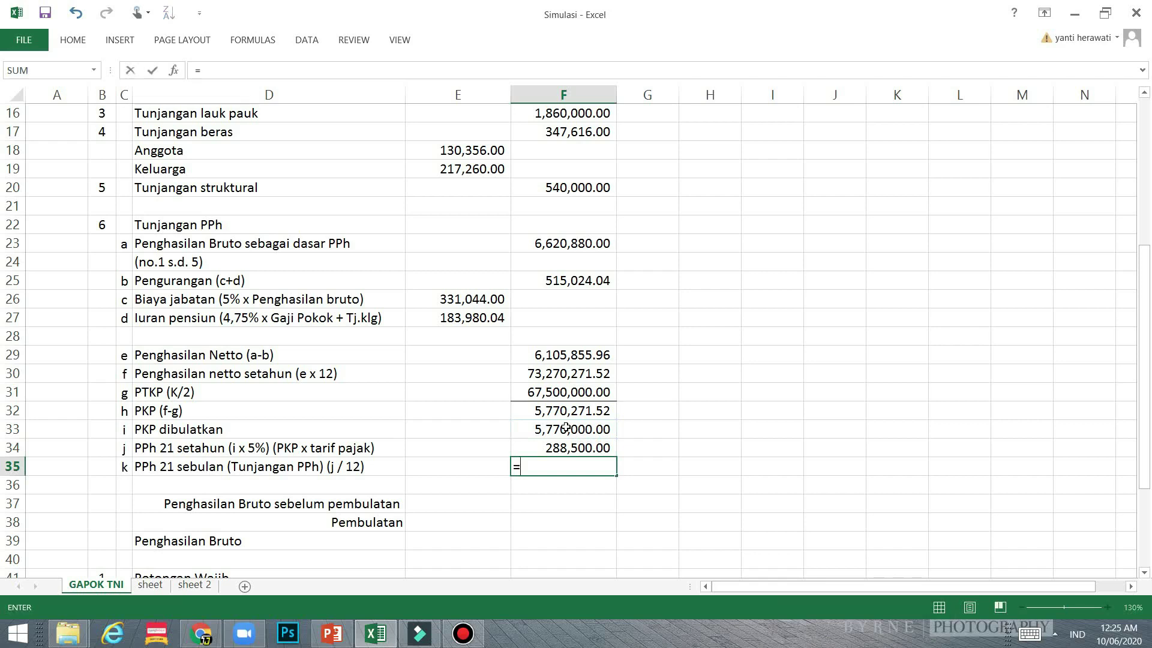
key("Up")
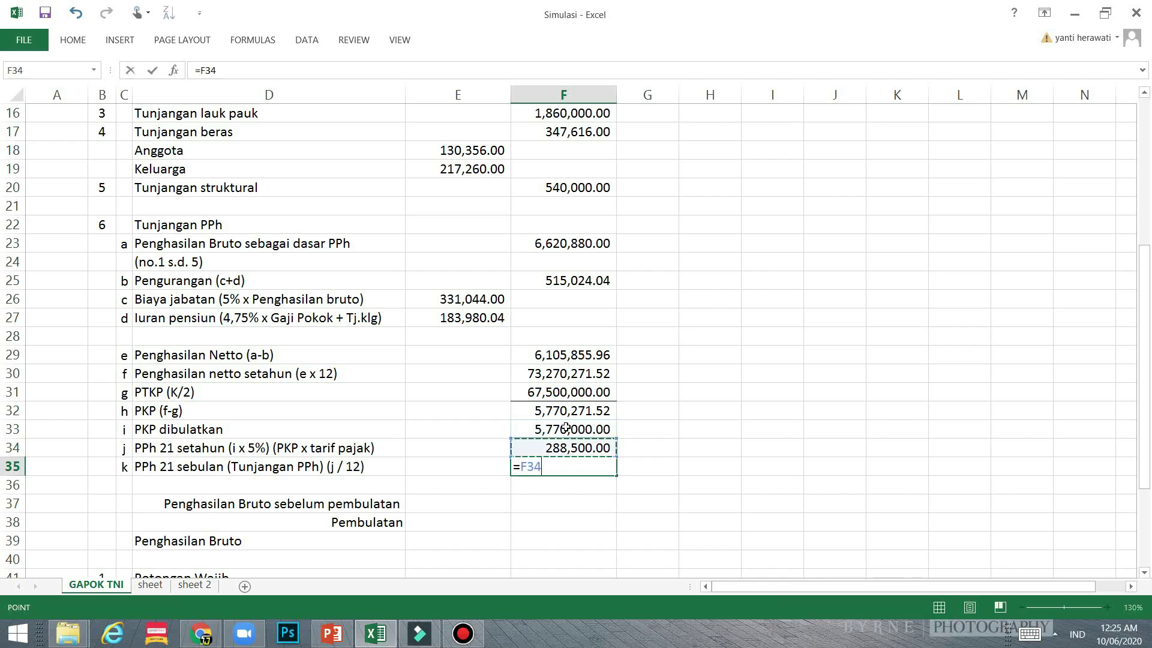
type("/12")
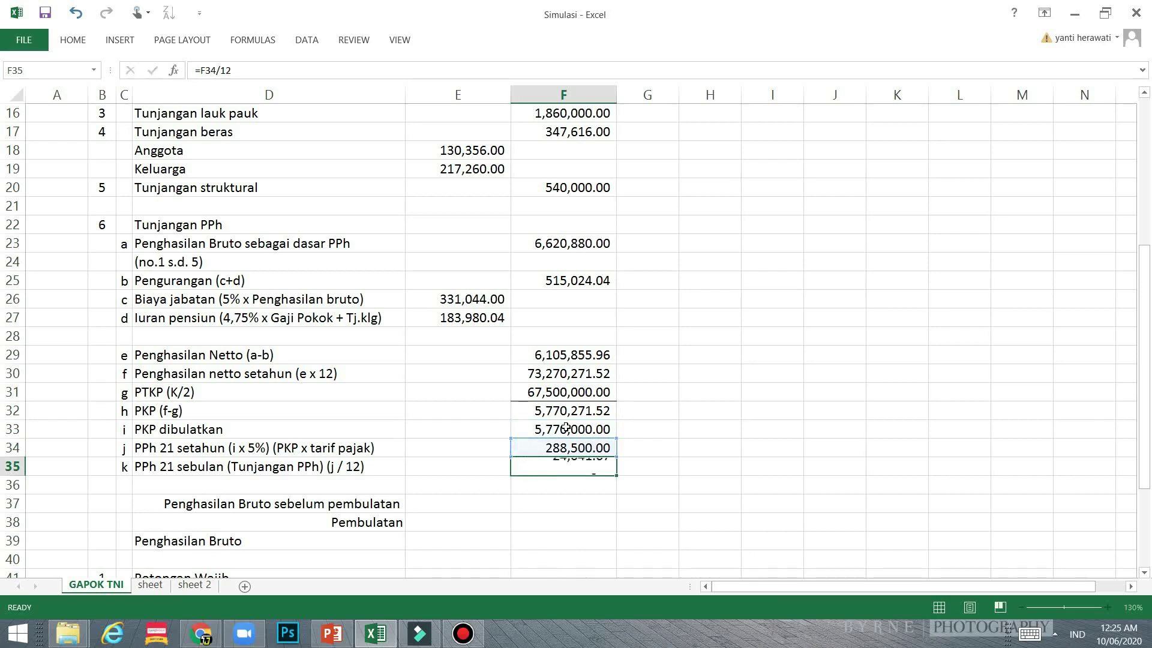
key("Return")
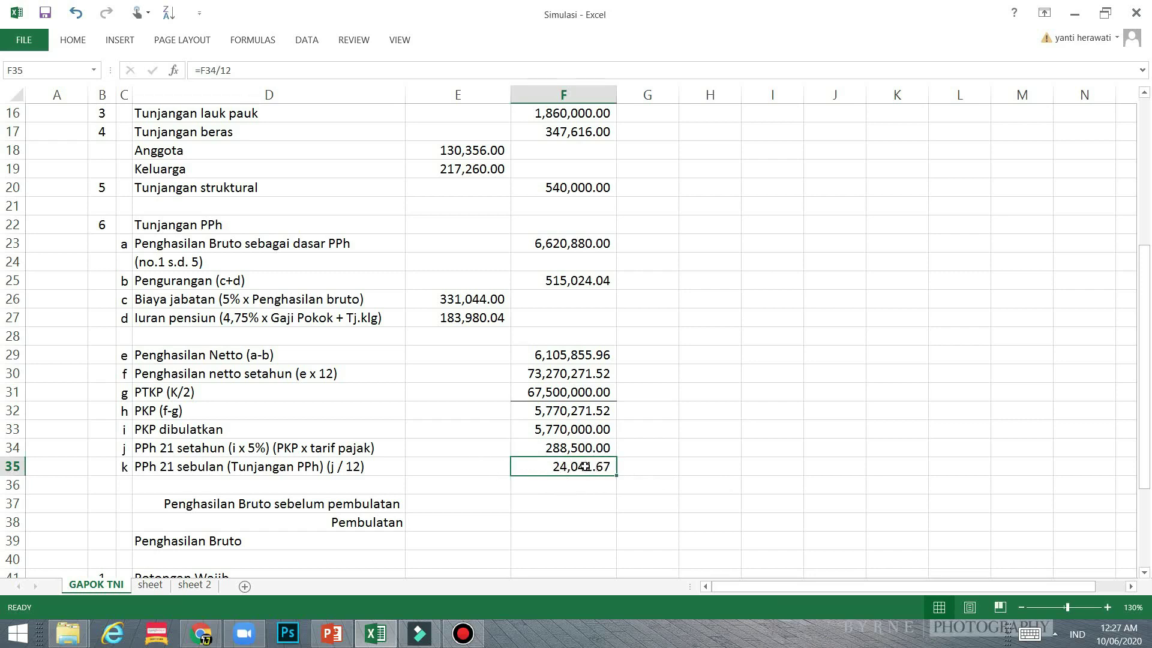
Fill in Tunjangan PPh in F22 by linking it to the monthly PPh 21 with =F35
left_click(575, 227)
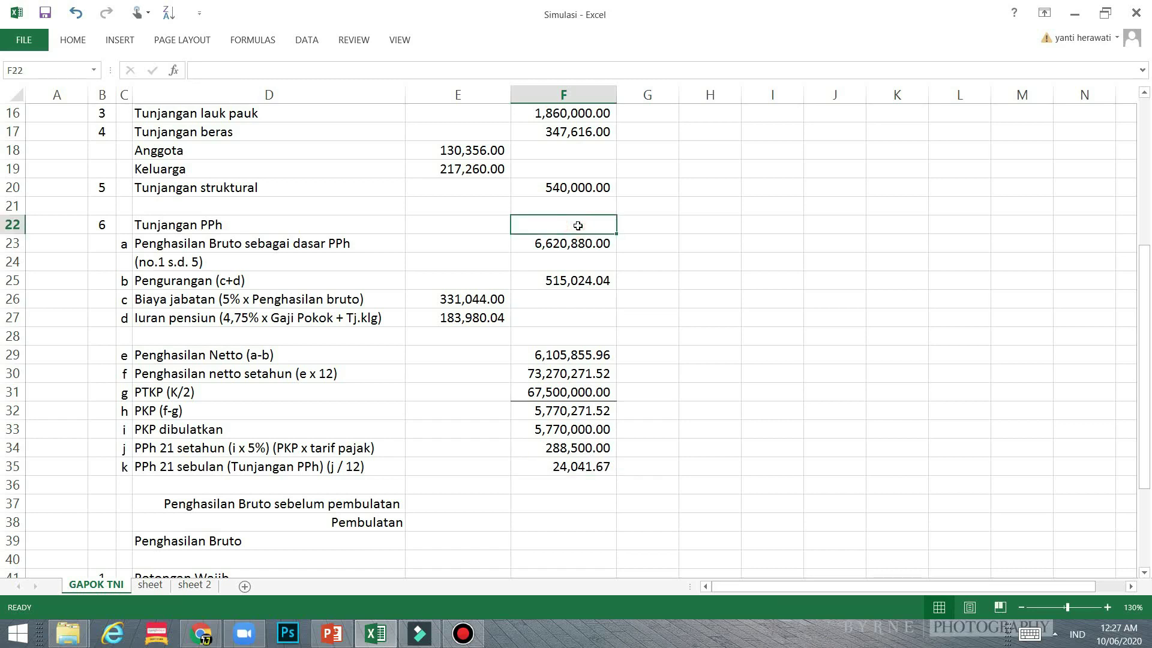
type("24")
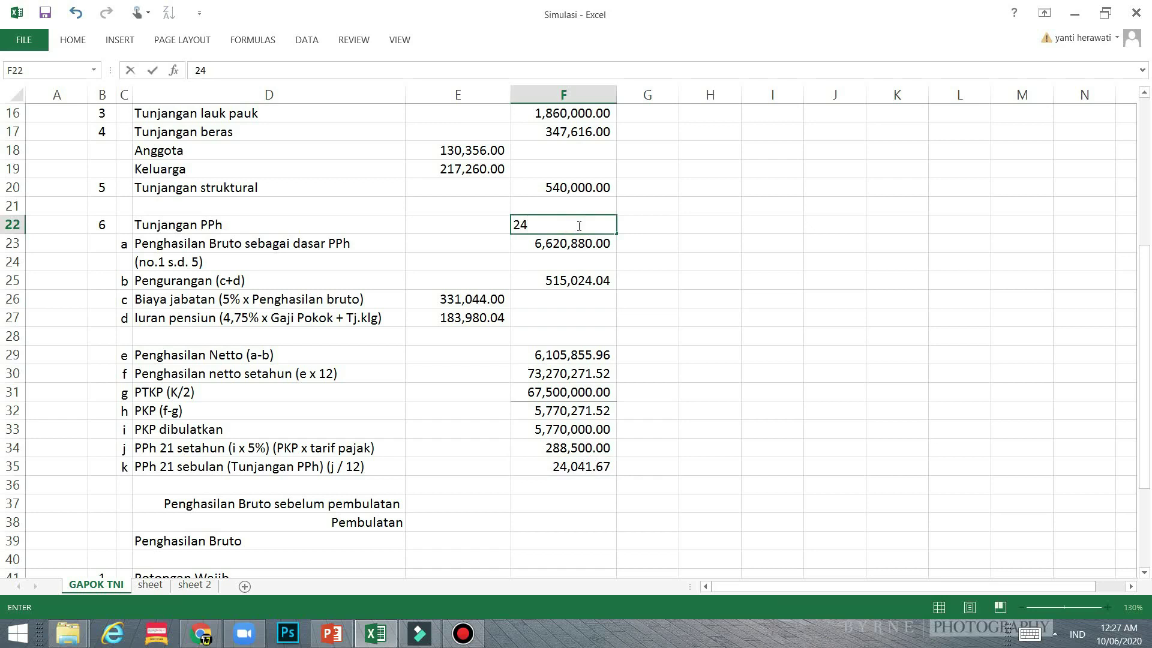
key("BackSpace")
key("BackSpace")
type("=")
left_click(599, 465)
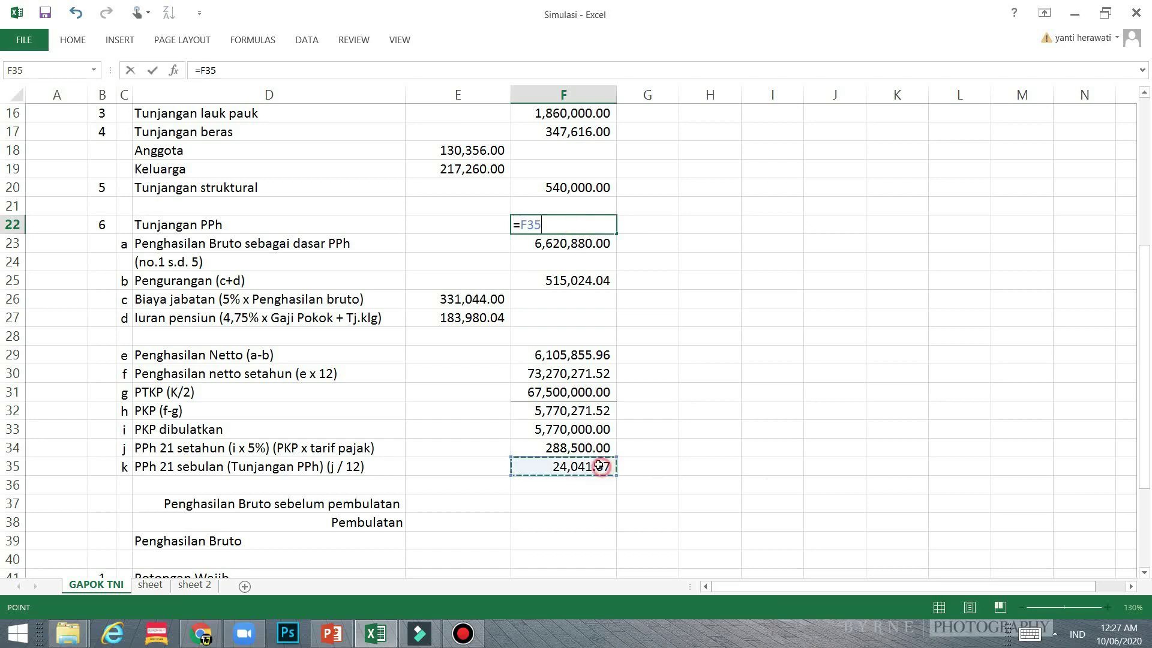
key("Return")
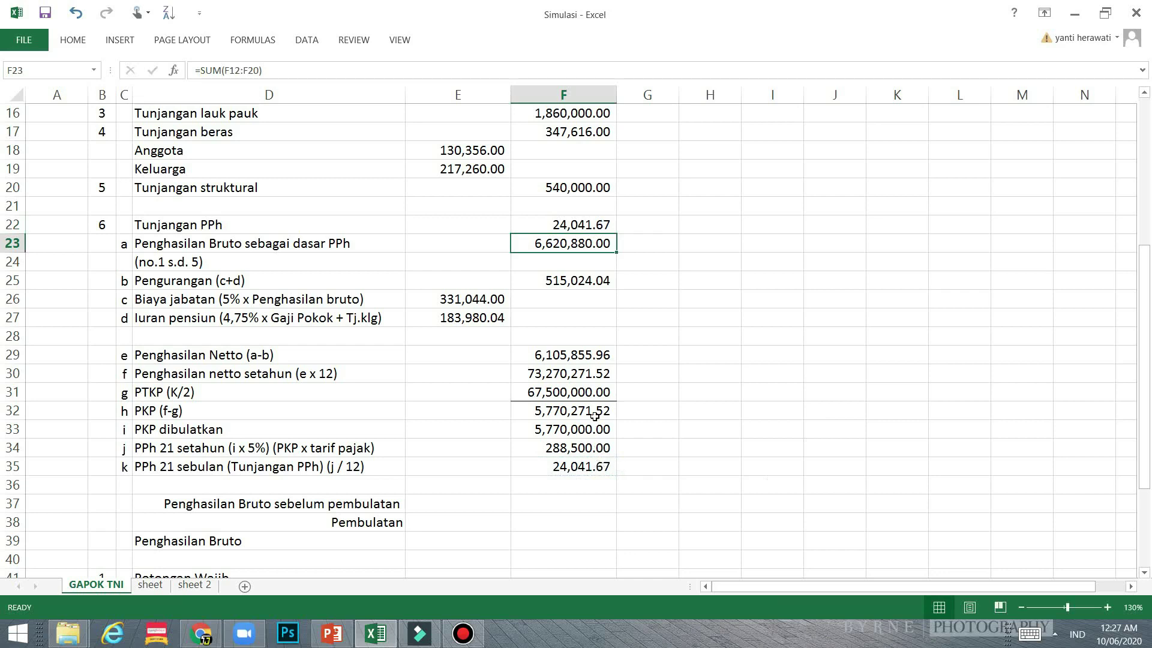
Calculate Penghasilan Bruto sebelum pembulatan in F37 with the formula =SUM(F12:F22)
scroll(592, 418, "down", 1)
scroll(591, 421, "up", 1)
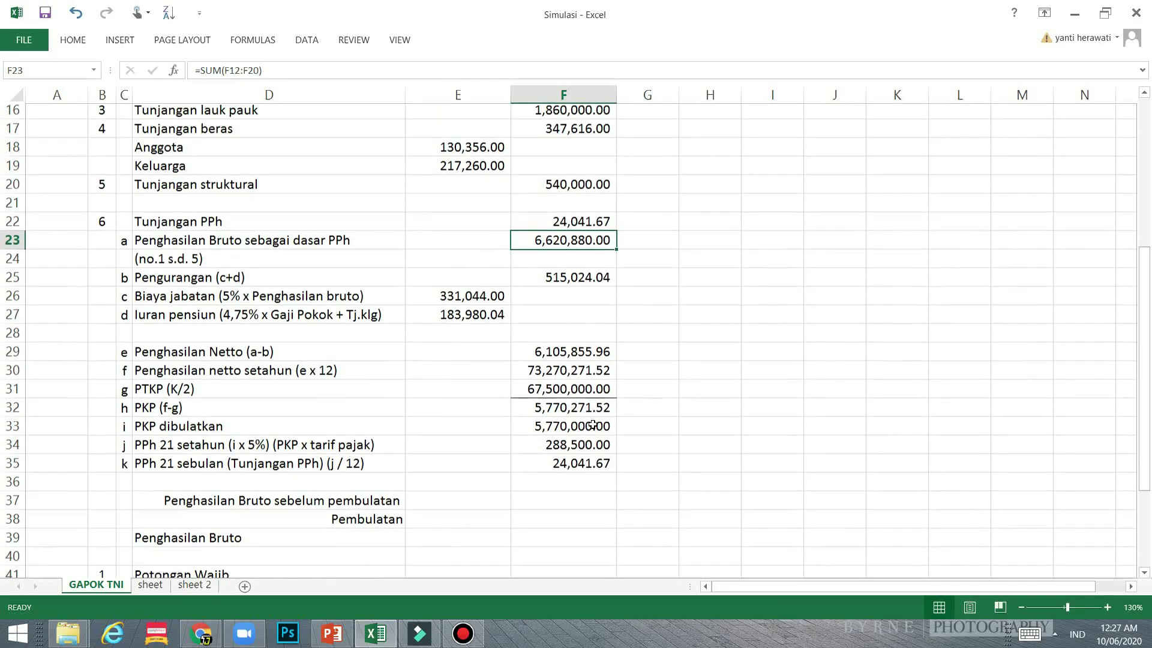
left_click(573, 505)
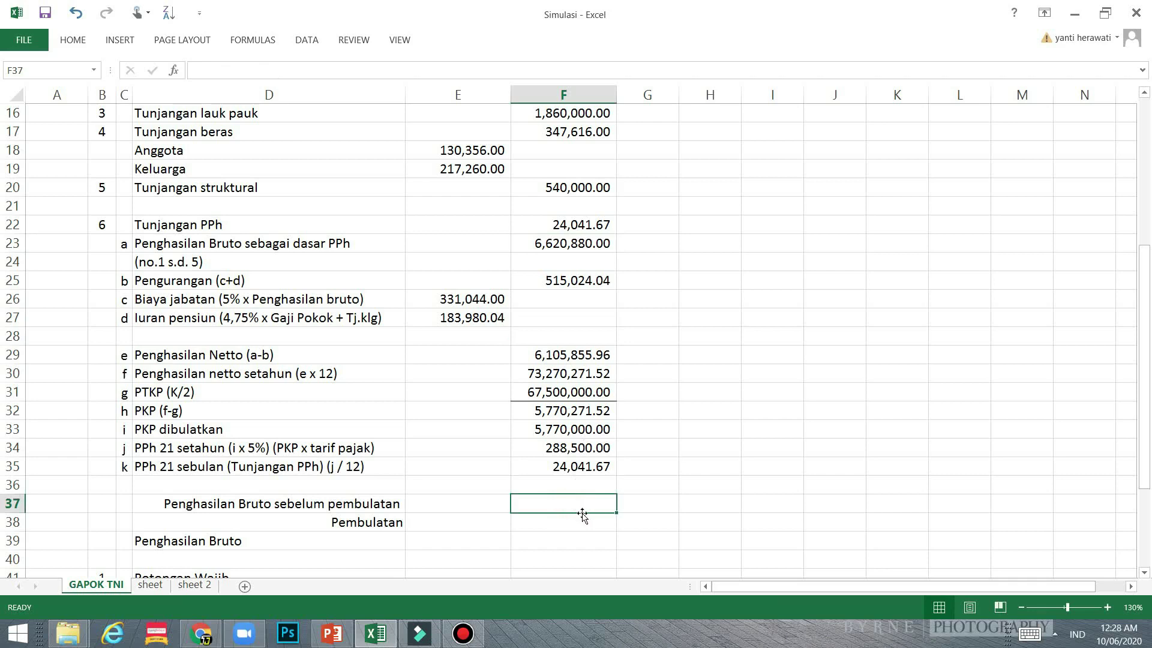
type("=")
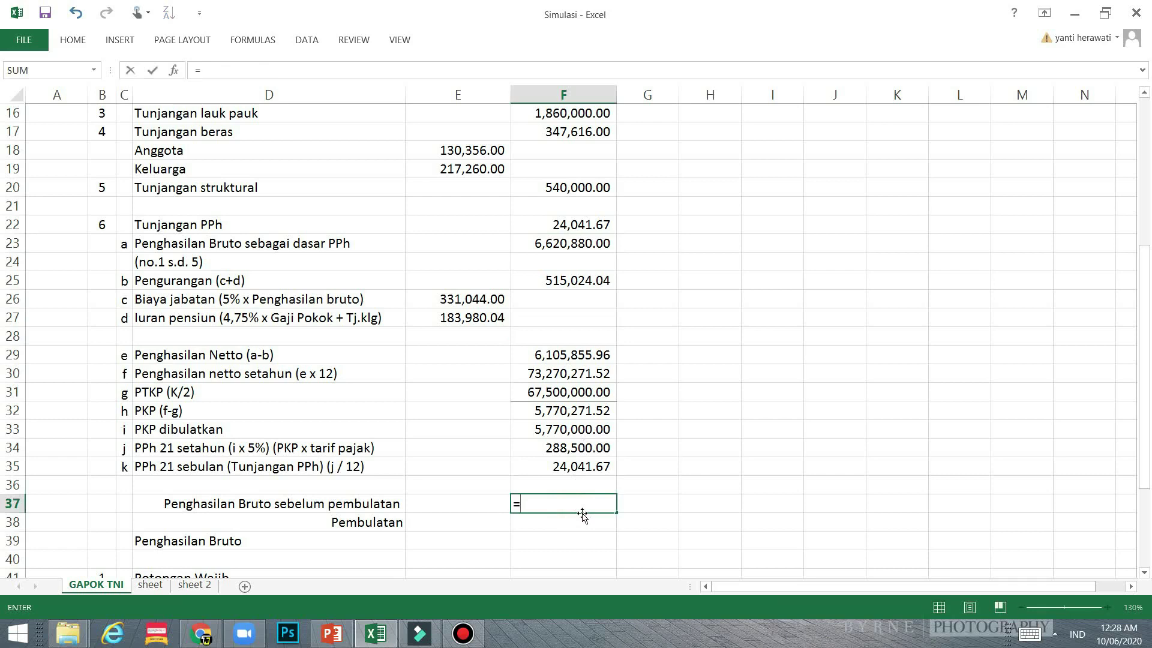
type("sum")
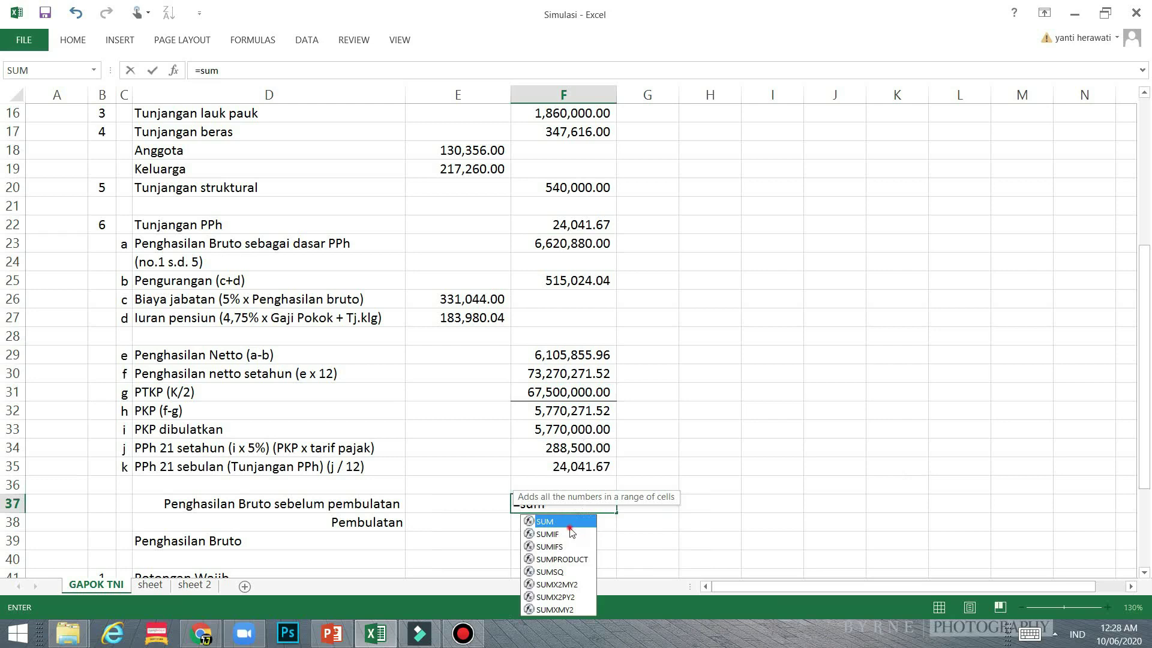
left_click(570, 530)
left_click(563, 521)
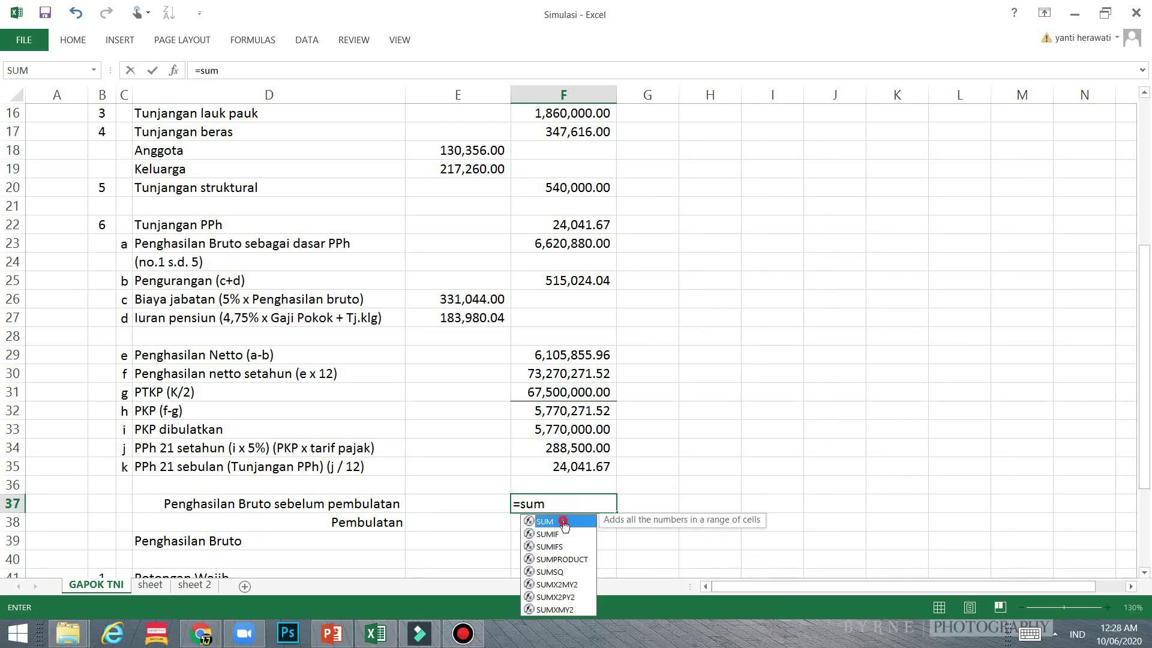
double_click(562, 521)
scroll(588, 378, "up", 4)
left_click(581, 264)
scroll(607, 337, "down", 1)
left_click(592, 391, "shift")
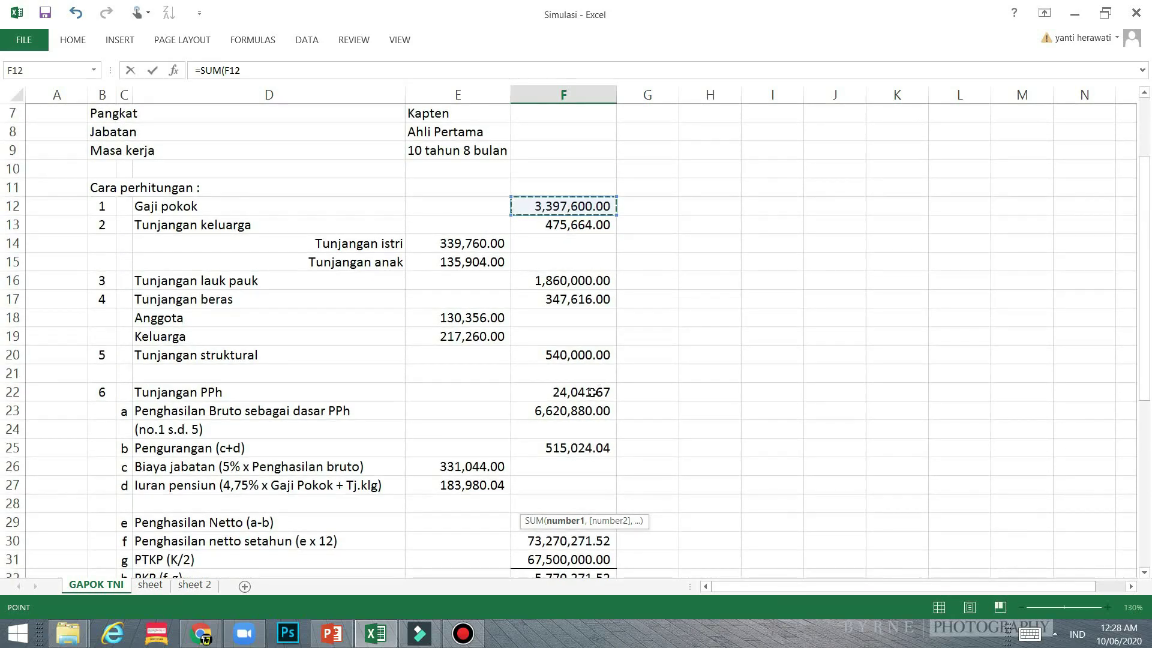
key("Return")
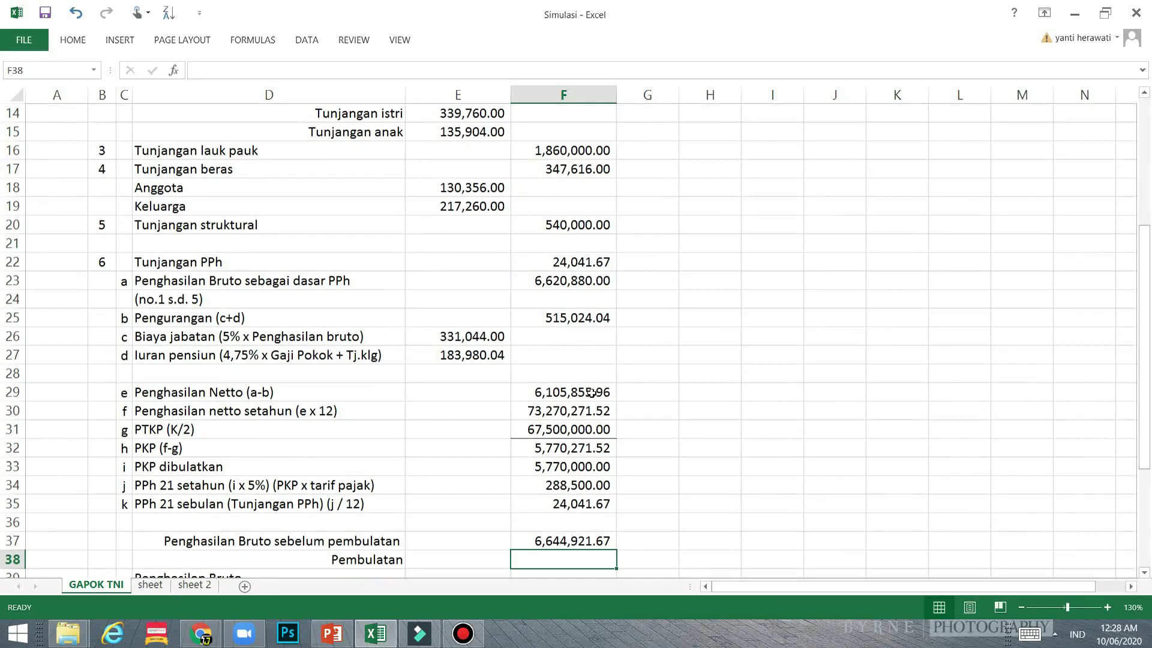
Leave Pembulatan empty and calculate Penghasilan Bruto in F39 as the sum of F37:F38
scroll(614, 409, "down", 1)
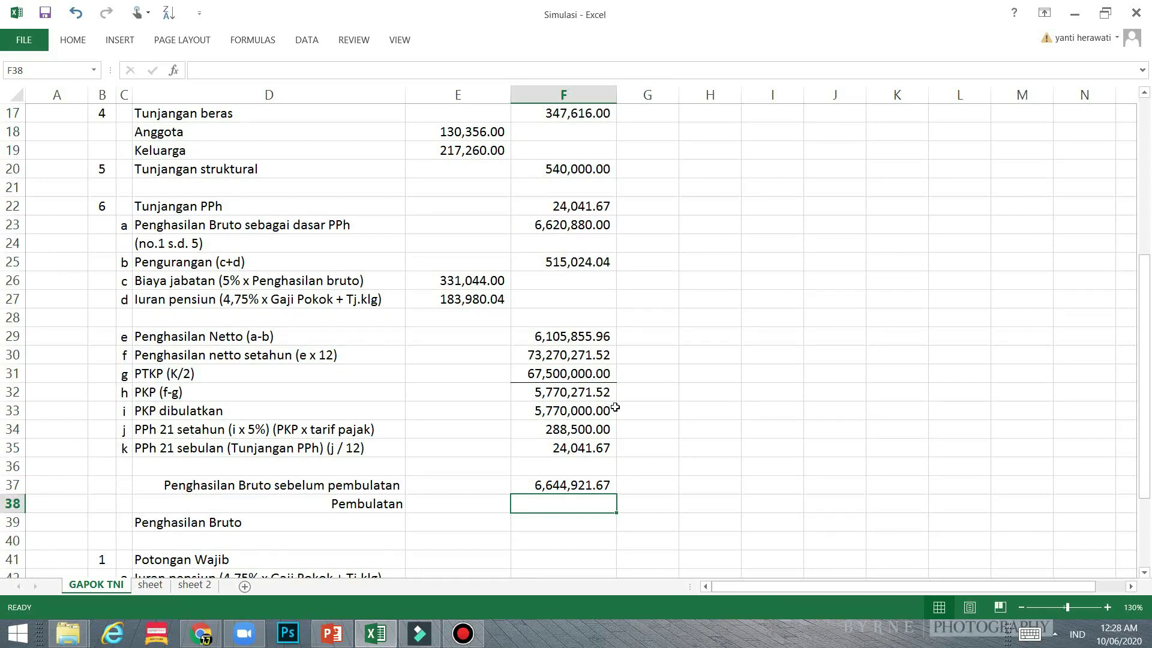
scroll(614, 408, "down", 1)
left_click(588, 429)
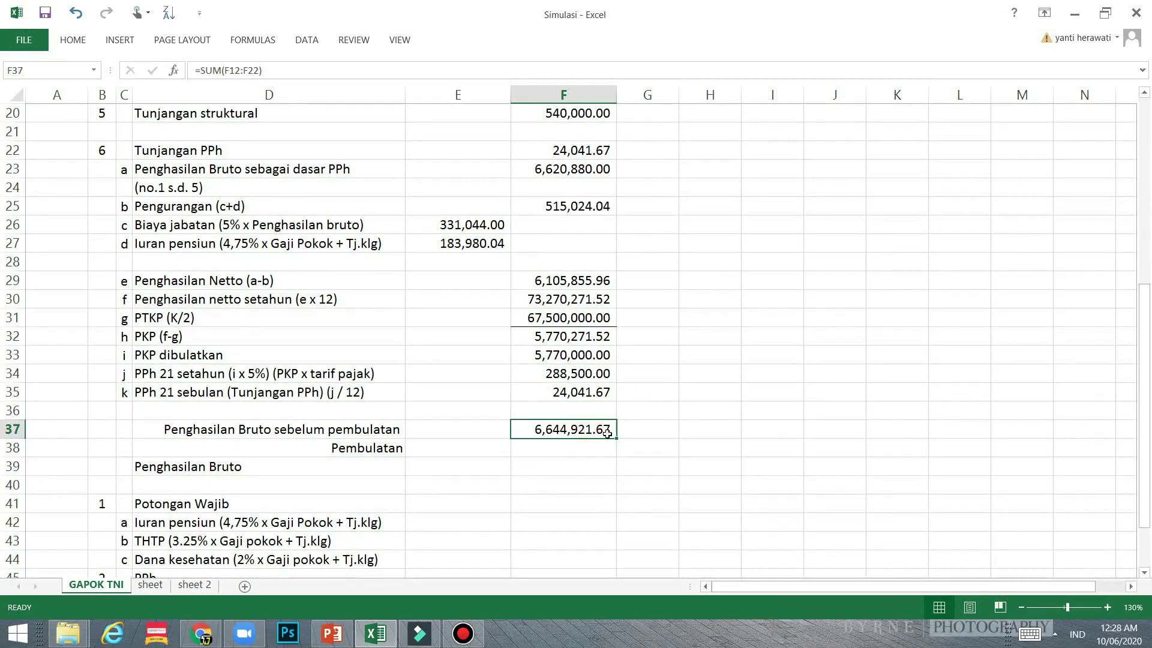
left_click(561, 451)
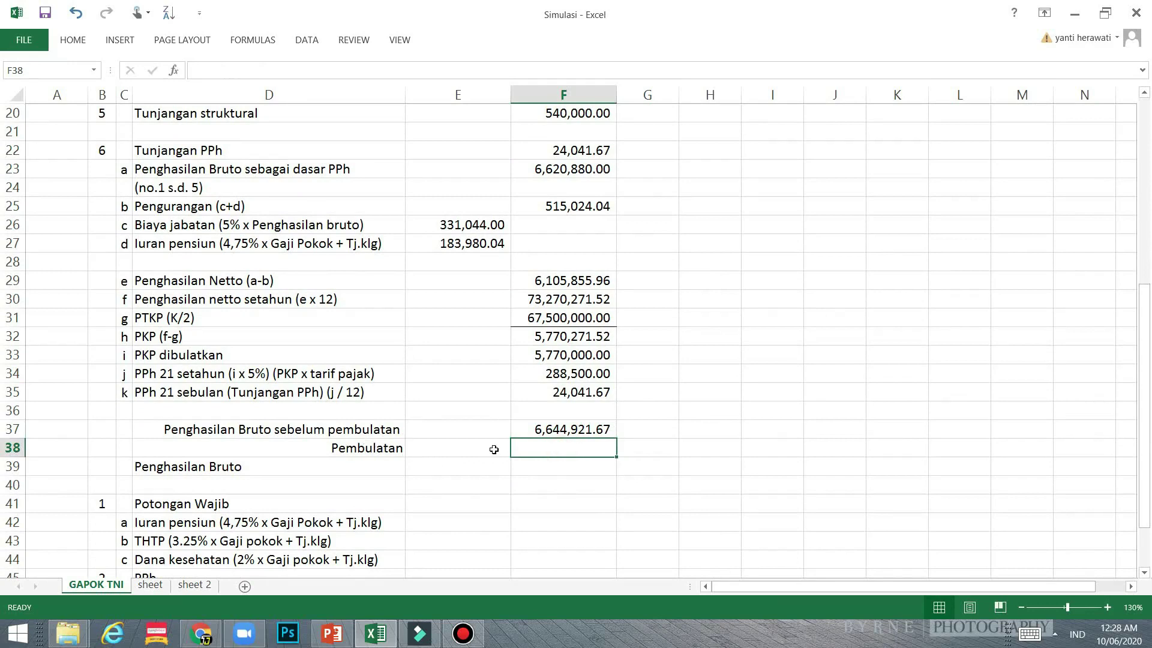
scroll(555, 420, "down", 2)
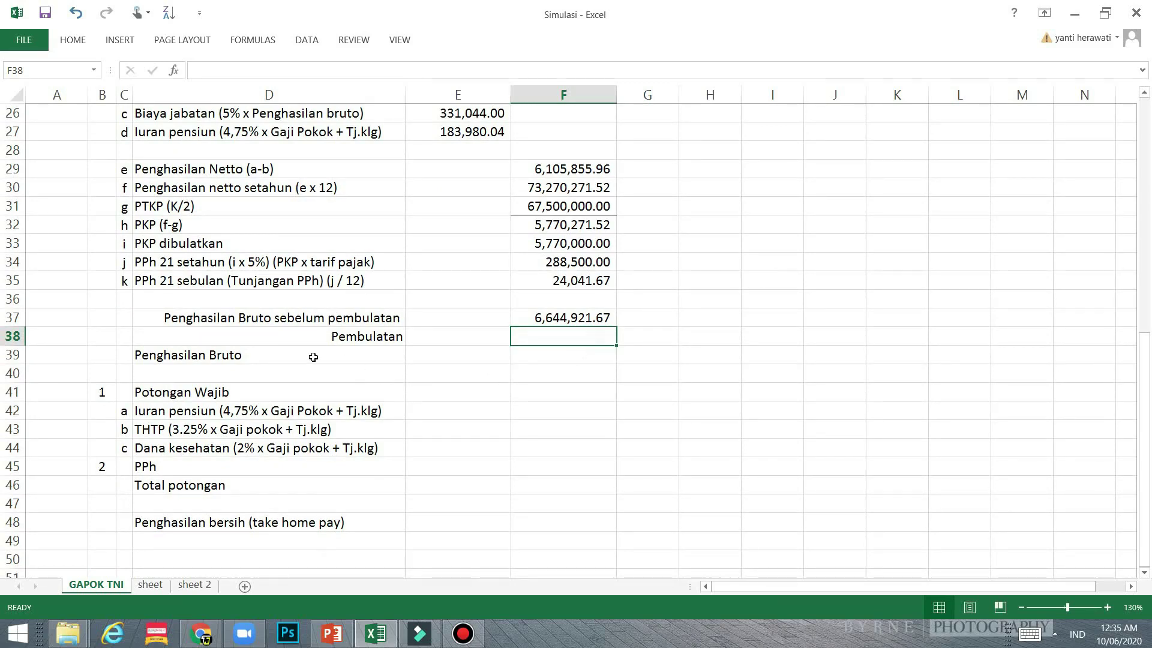
left_click(564, 357)
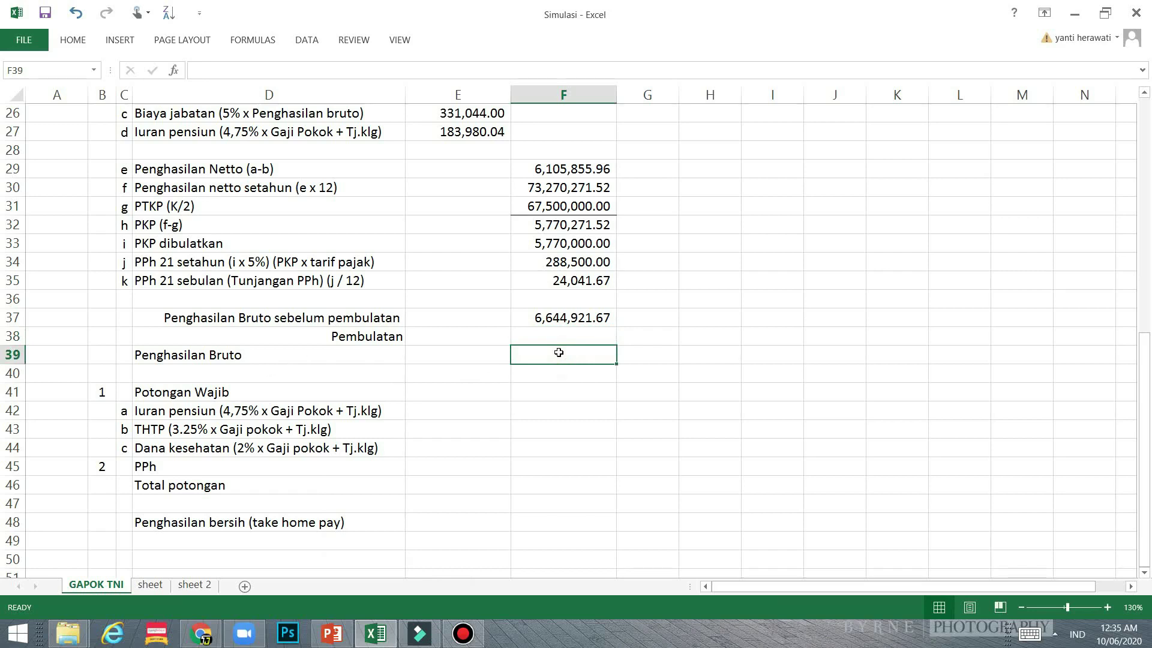
type("=")
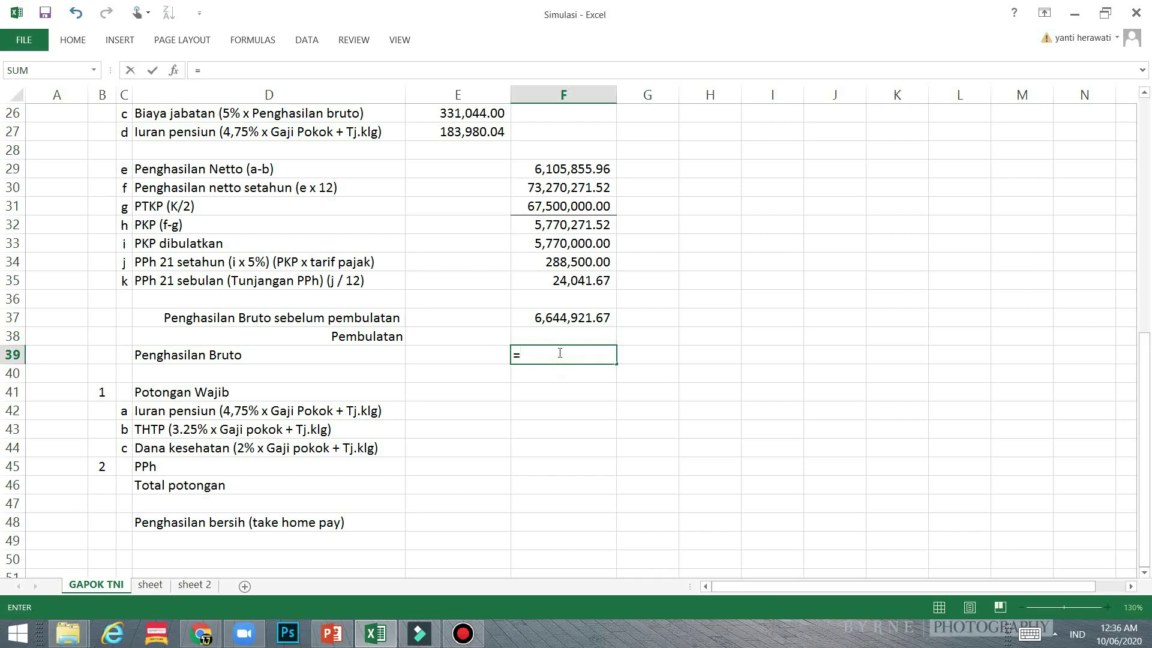
type("sum")
key("BackSpace")
key("BackSpace")
key("BackSpace")
type("sum")
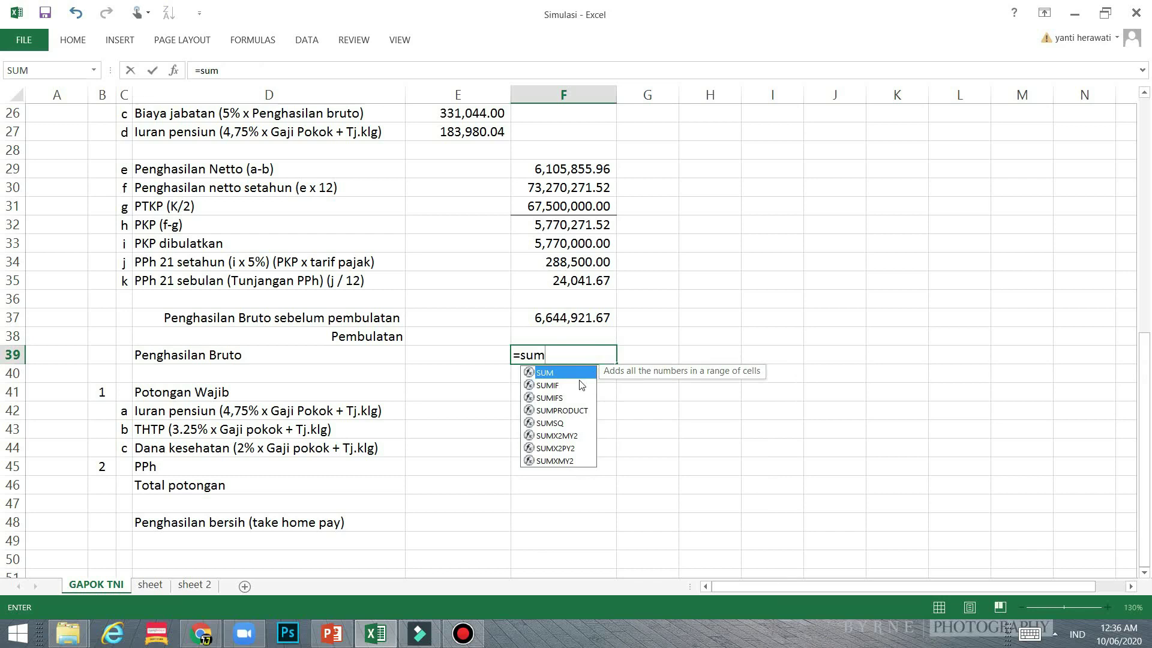
key("Tab")
left_click_drag(585, 318, 574, 343)
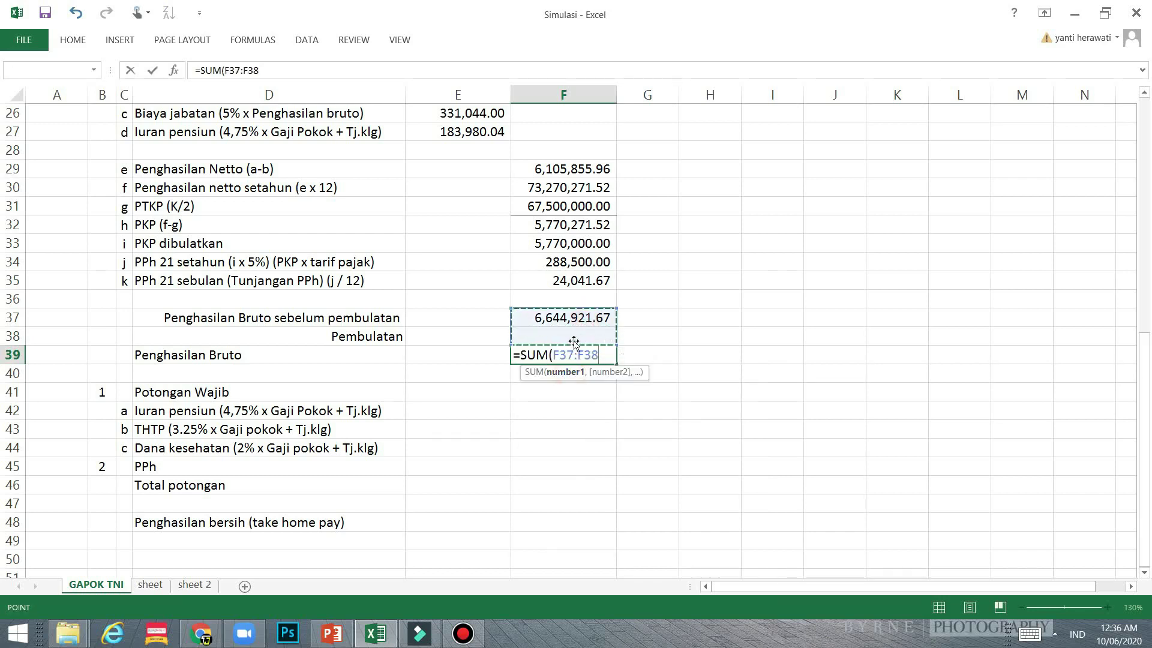
key("Return")
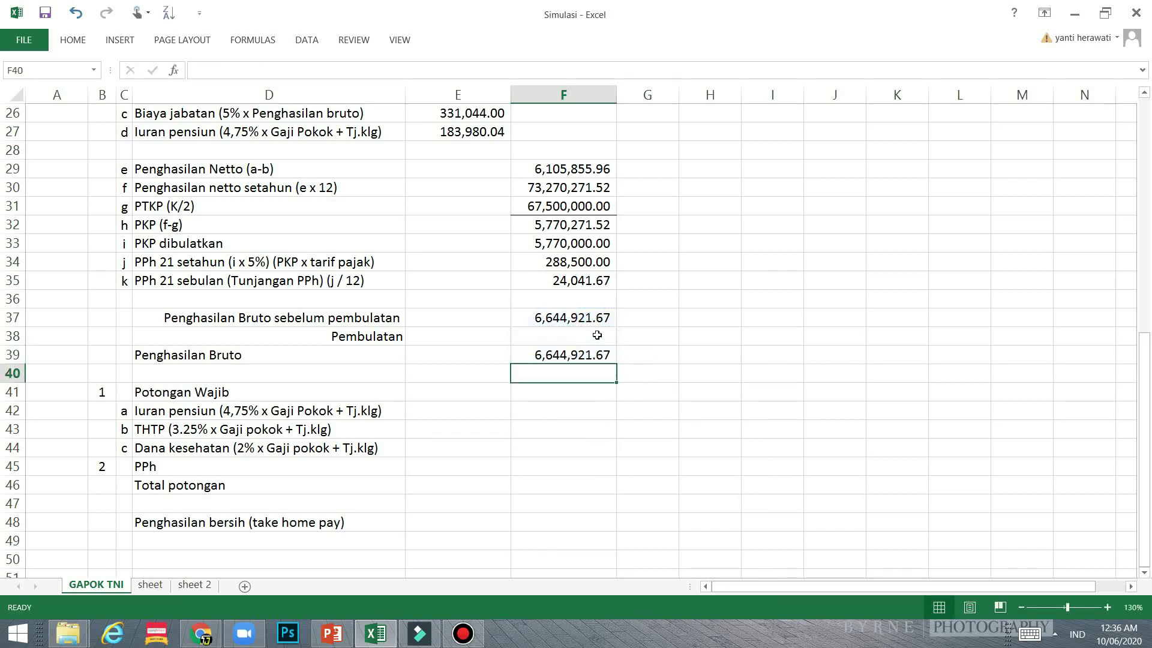
Calculate the Iuran pensiun deduction in E42 with =(0.0475*(F12+F13)), accepting the suggested closing-parenthesis correction
left_click(566, 355)
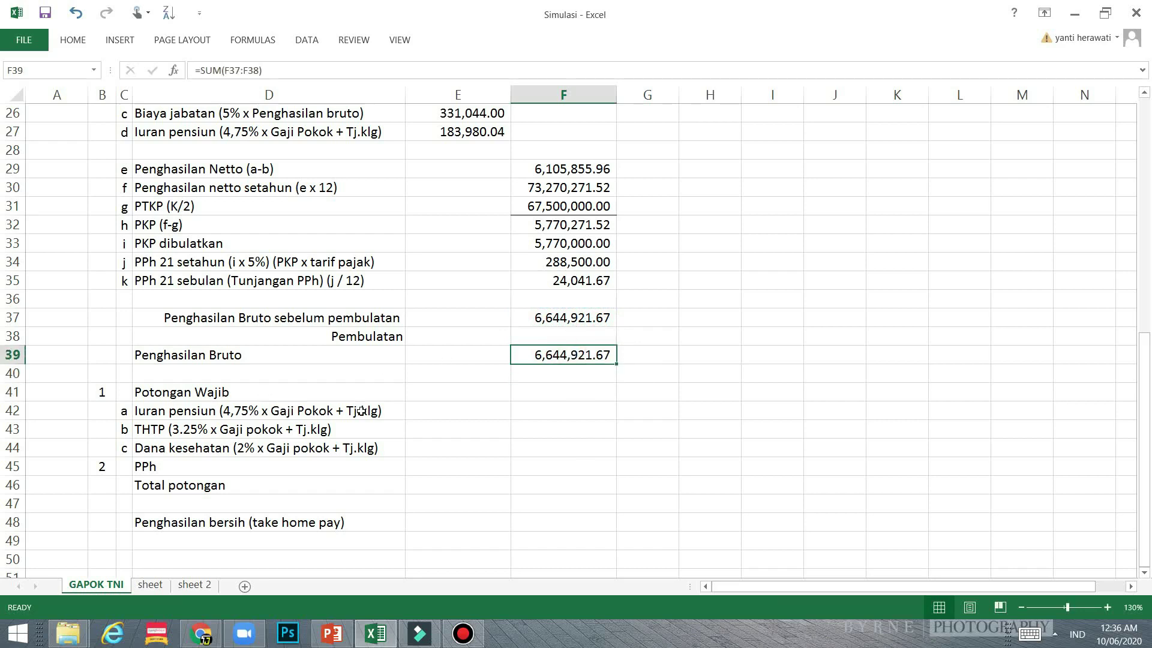
scroll(424, 363, "down", 1)
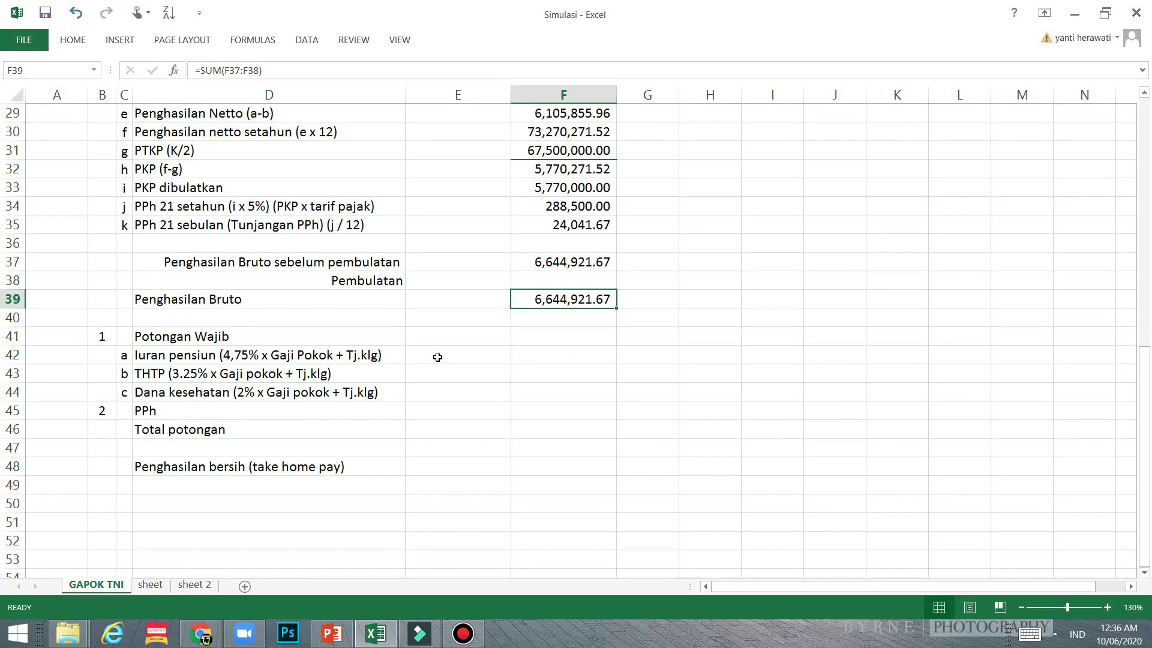
scroll(444, 348, "down", 1)
left_click(472, 280)
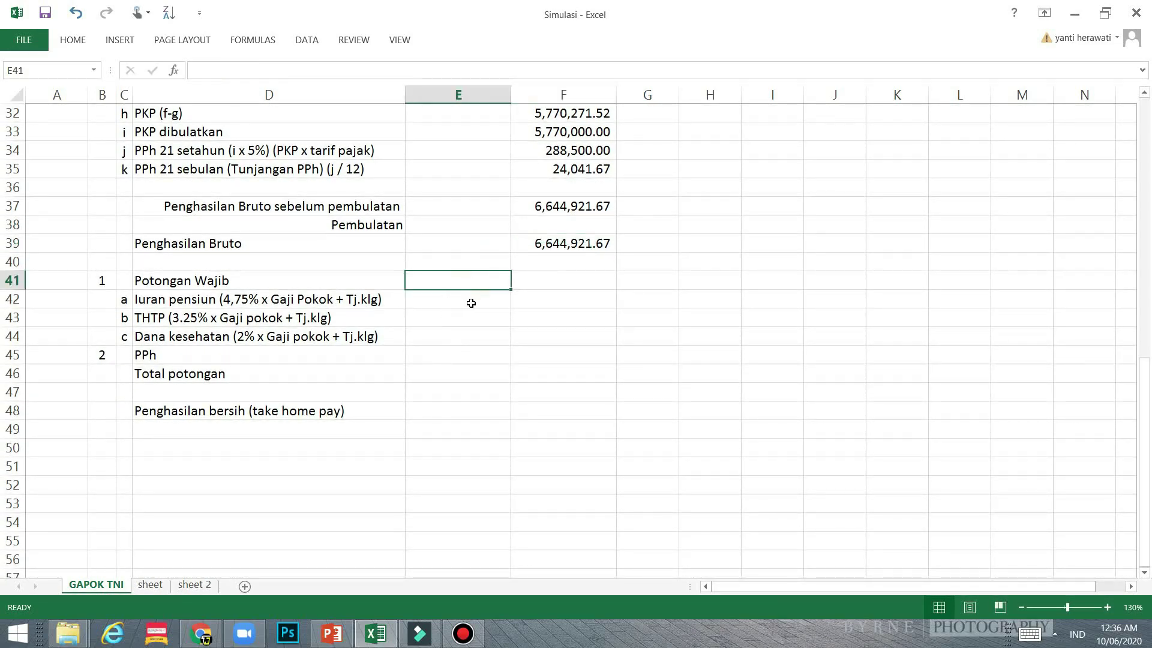
left_click(473, 301)
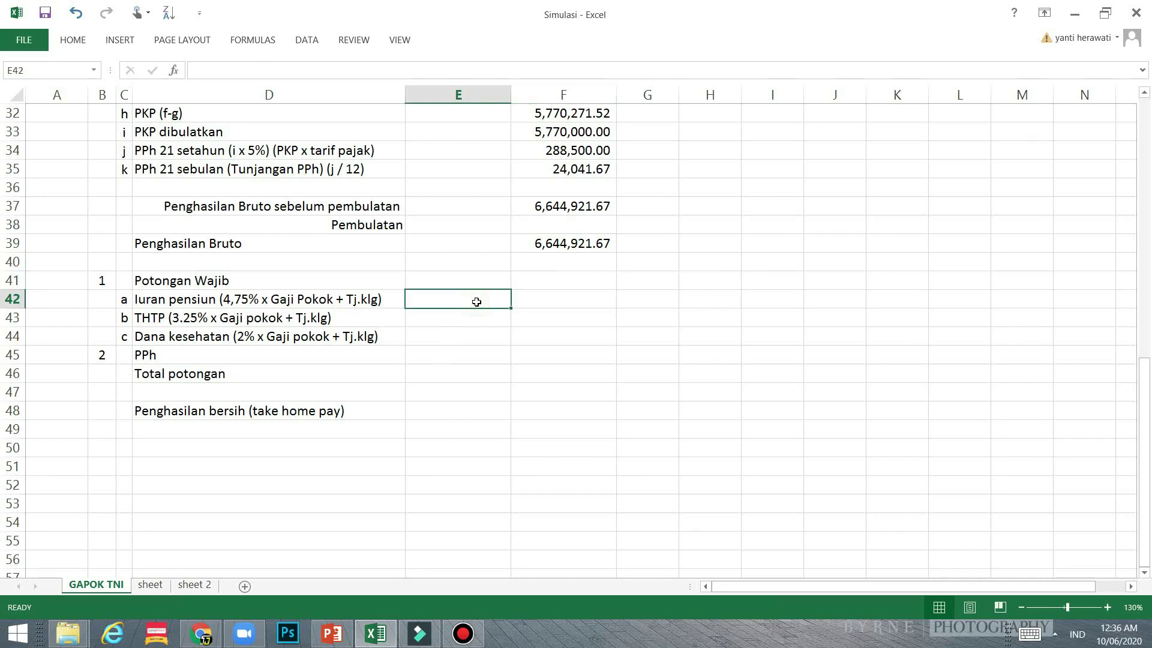
type("=(")
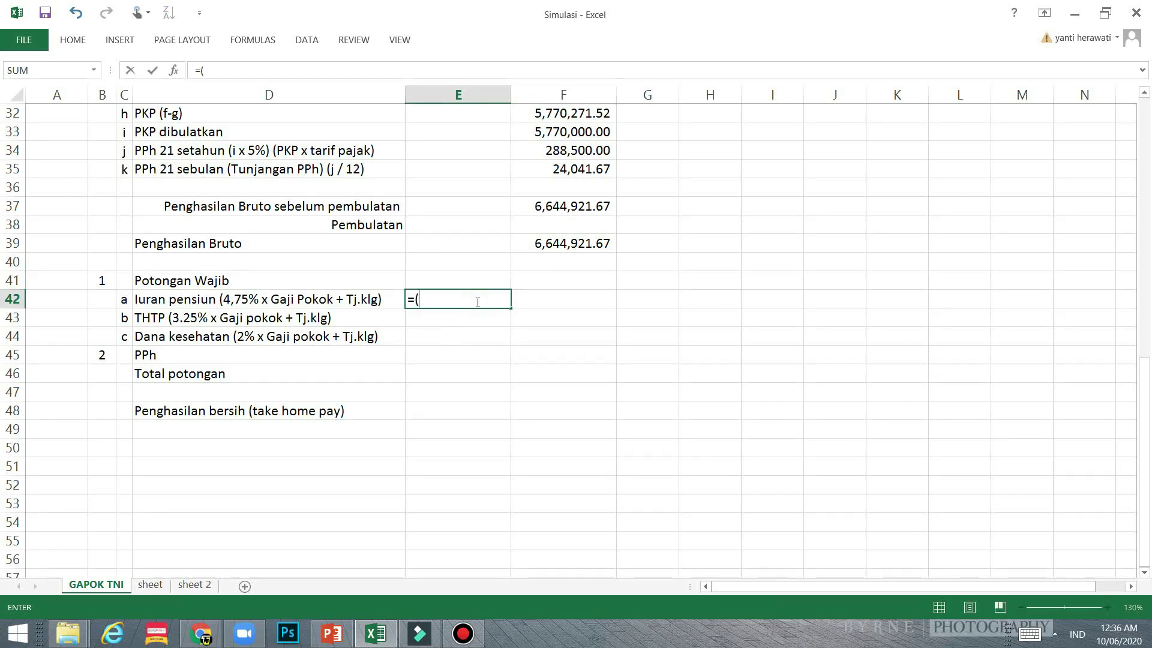
type("0.0475*(")
scroll(576, 288, "up", 8)
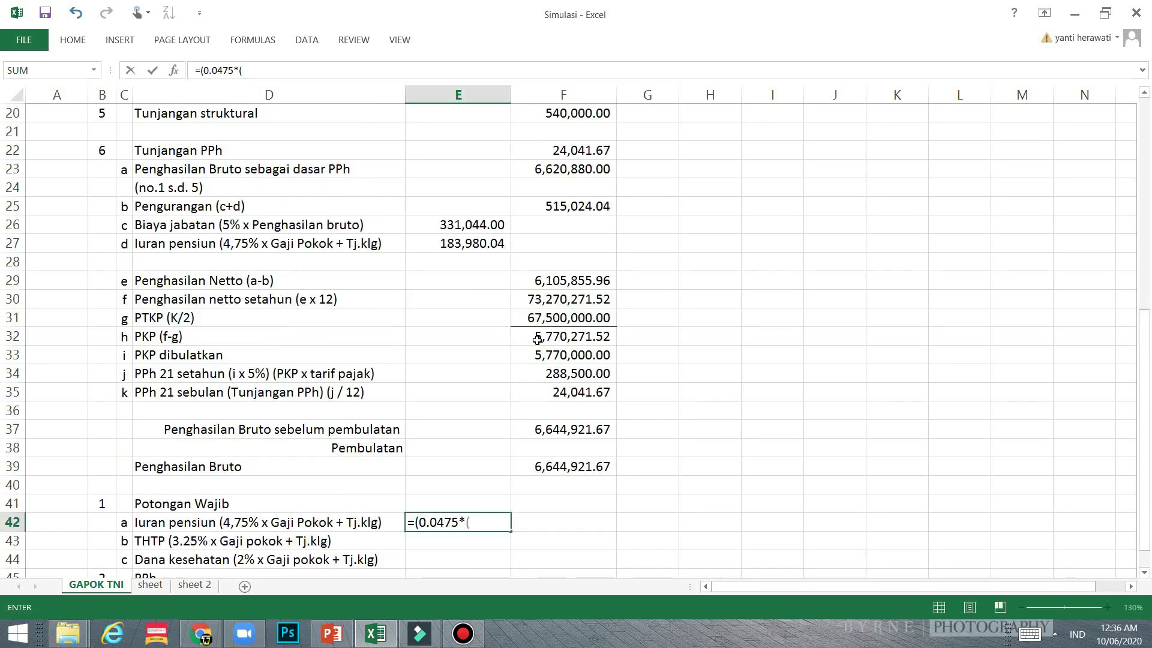
left_click(567, 188)
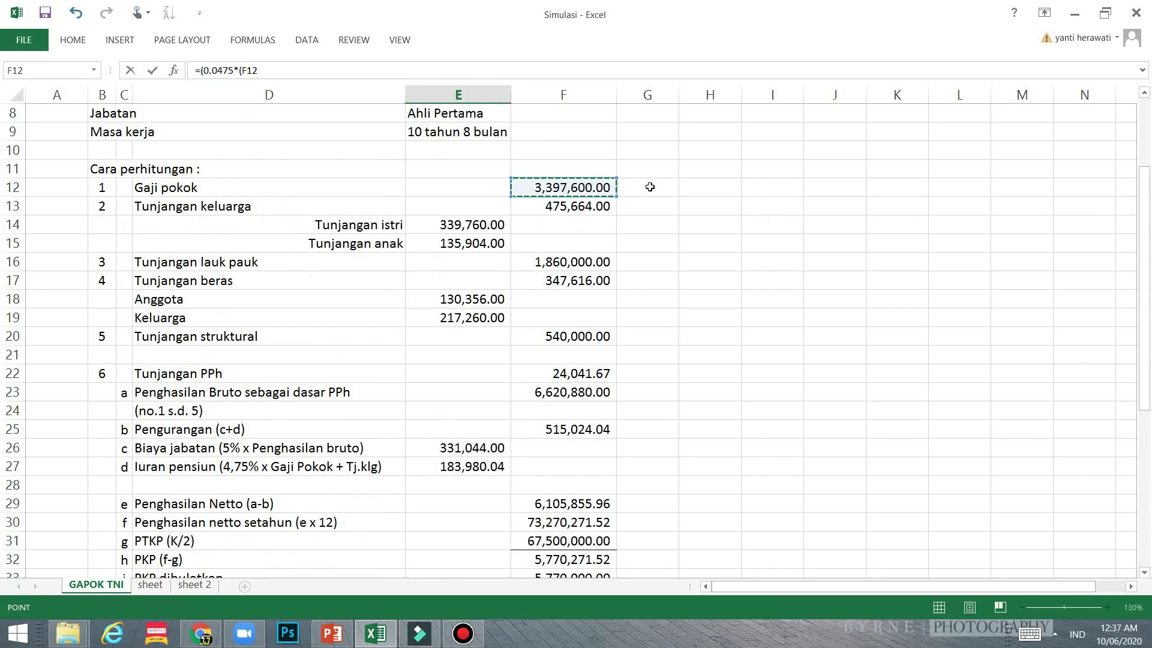
left_click(342, 72)
type("+")
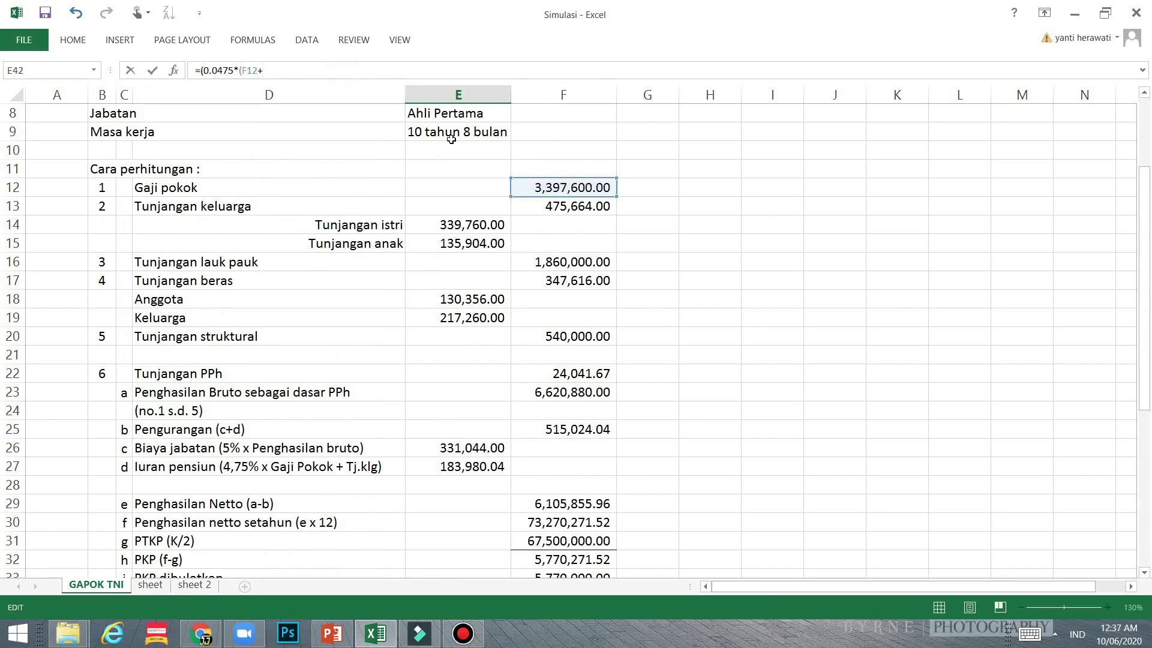
left_click(594, 205)
type(")")
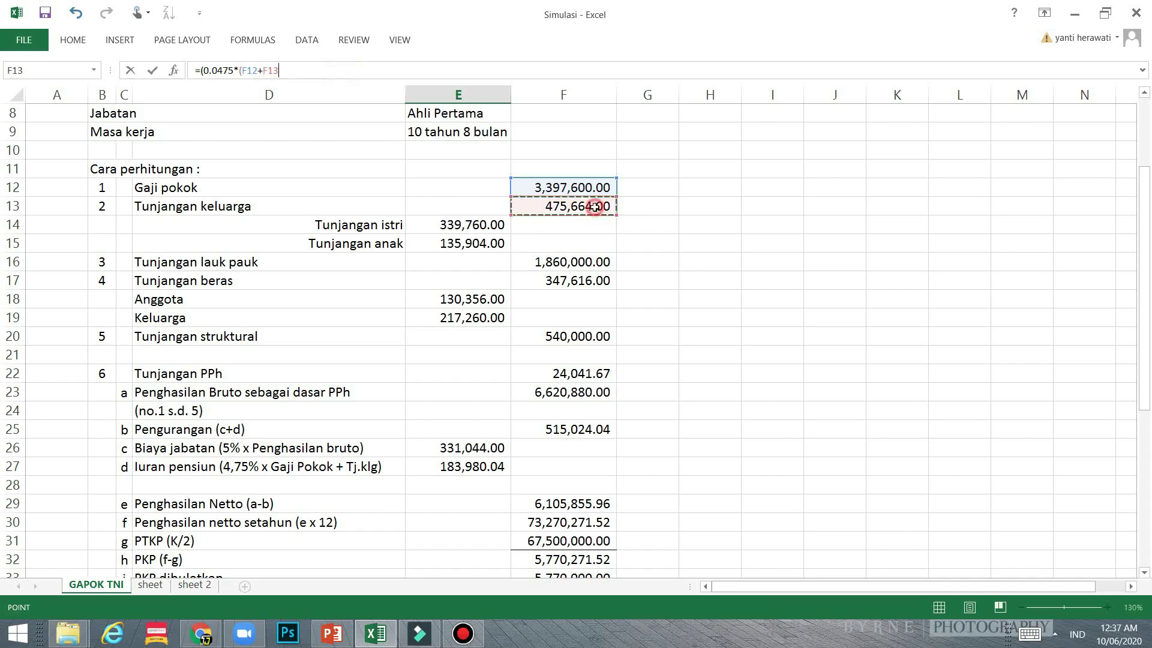
key("Return")
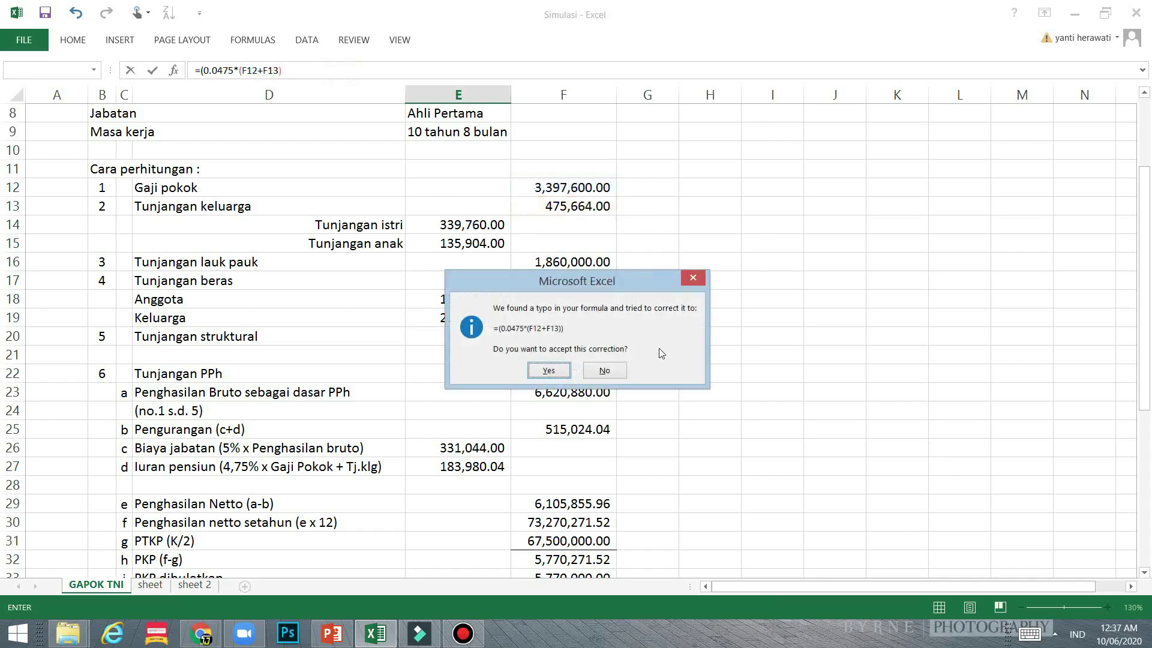
left_click(548, 370)
scroll(593, 352, "down", 3)
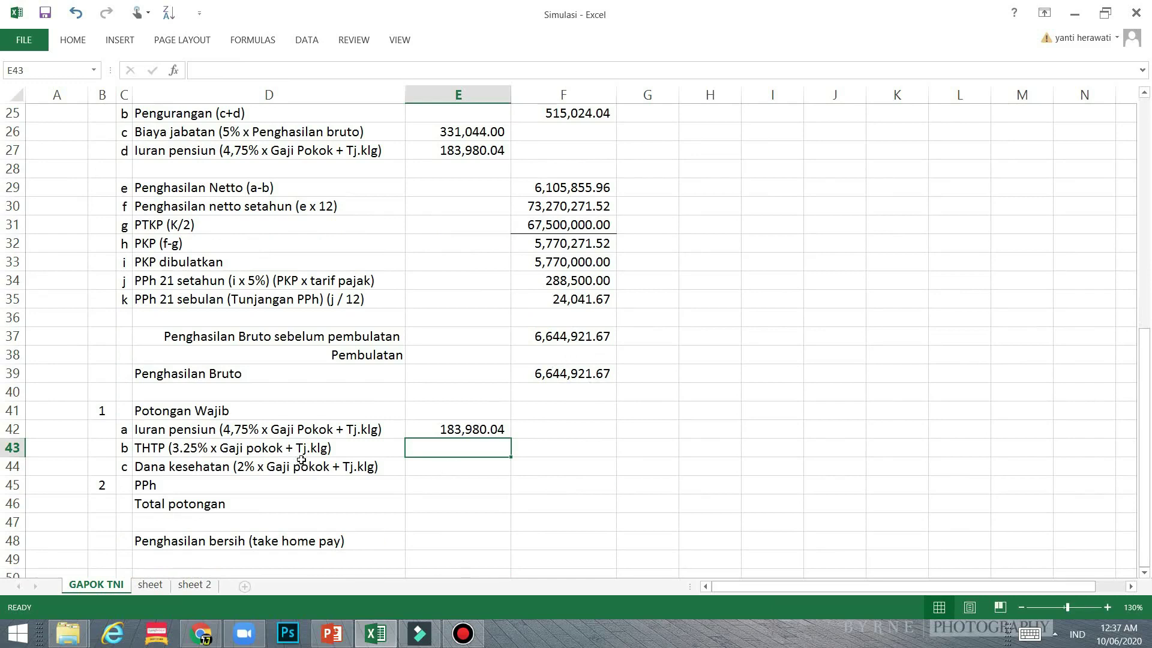
Calculate the THTP deduction in E43 with the formula =(0.0325*(F12+F13))
type("=(0.032")
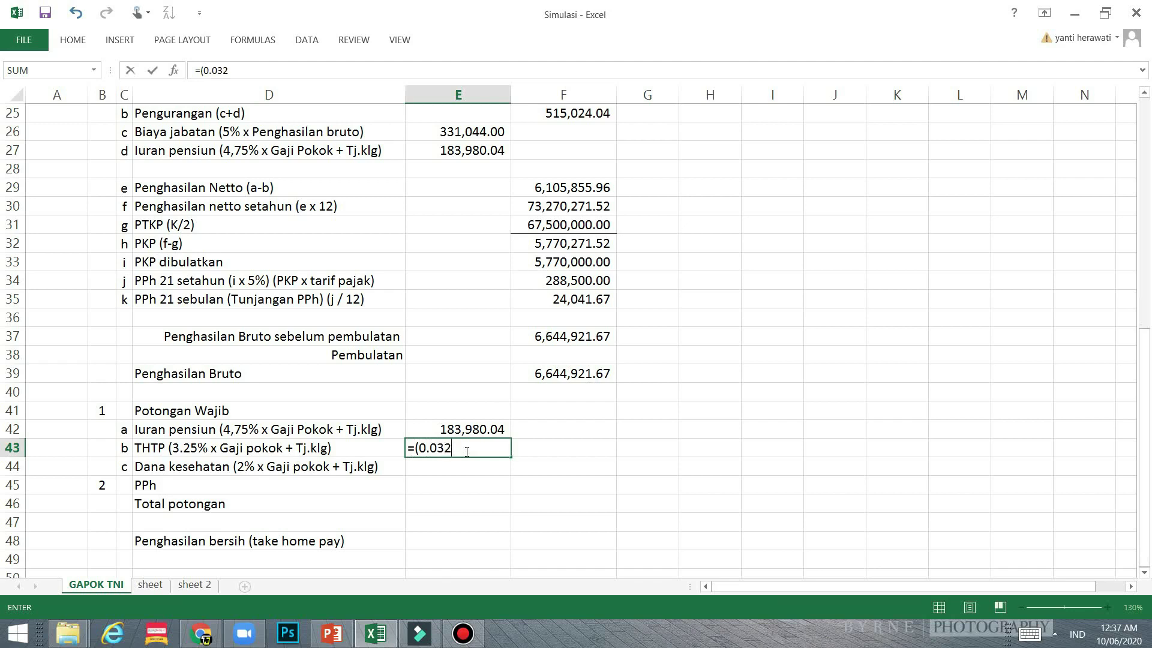
type("5")
type("*(")
scroll(473, 420, "up", 8)
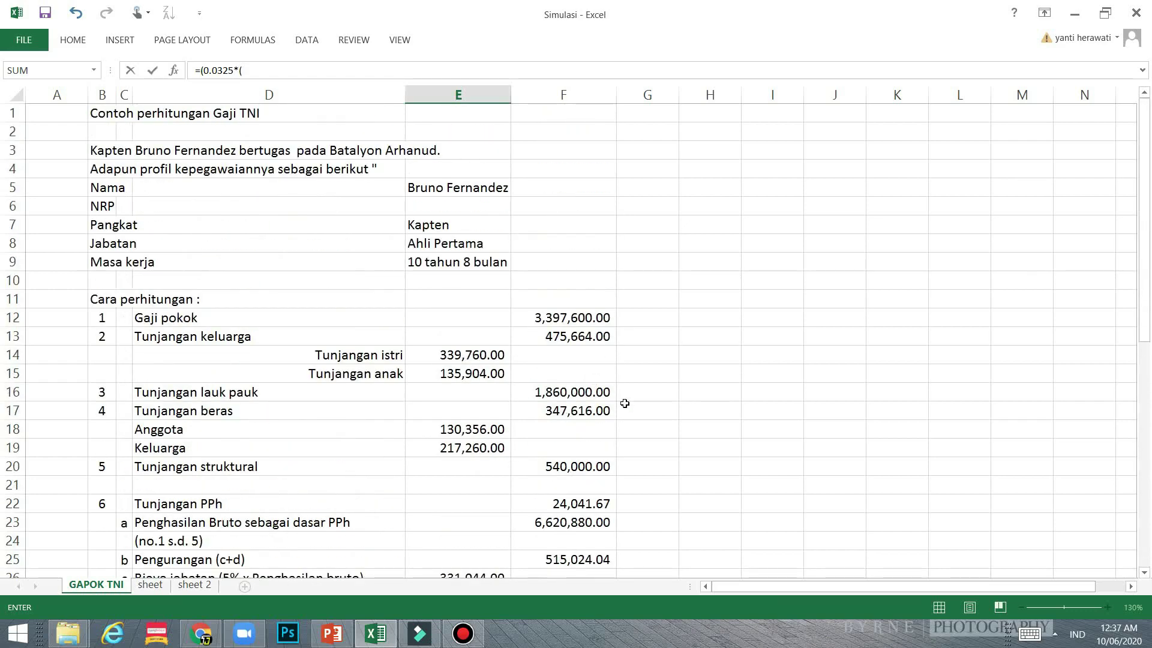
left_click(577, 321)
type("+")
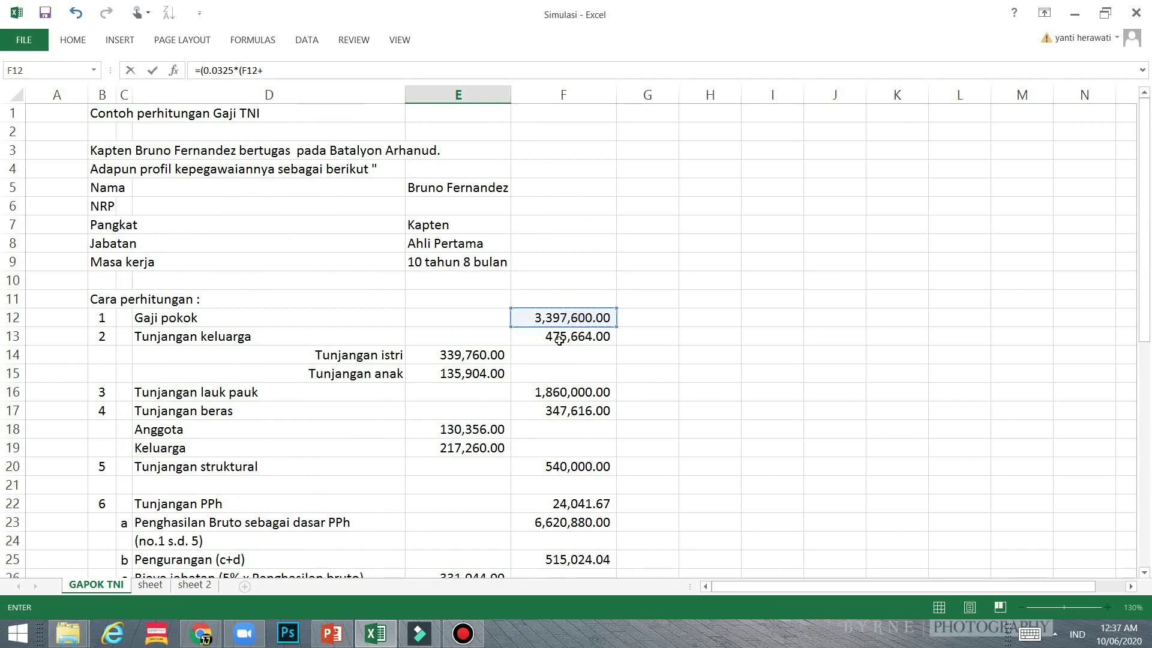
left_click(559, 340)
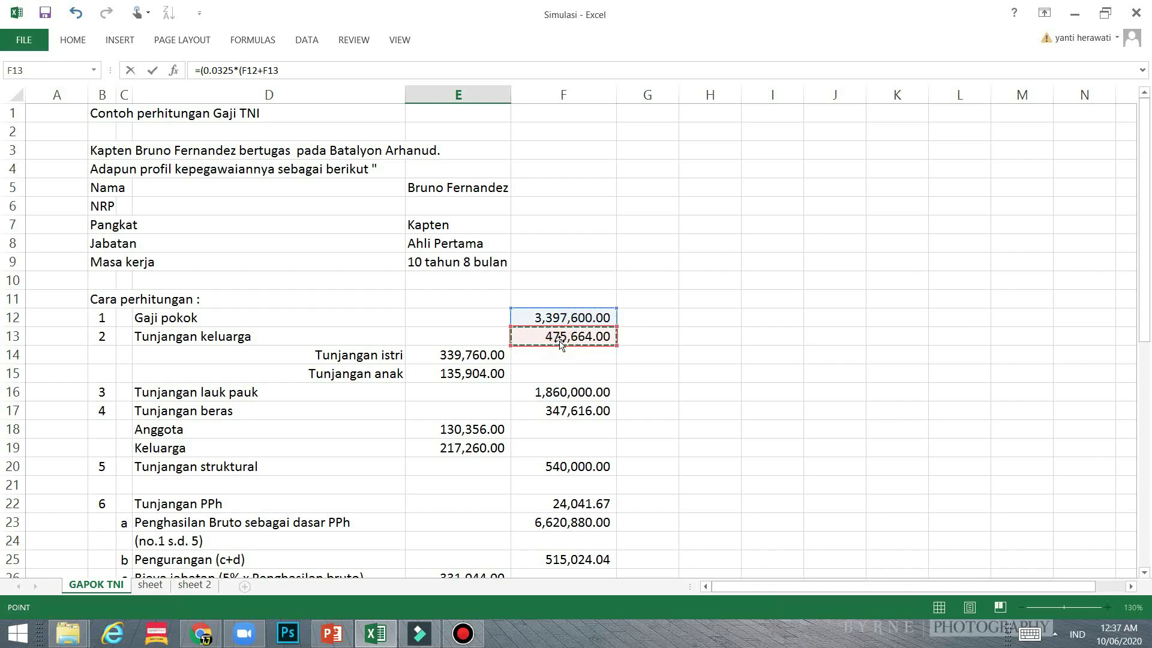
type("))")
key("Return")
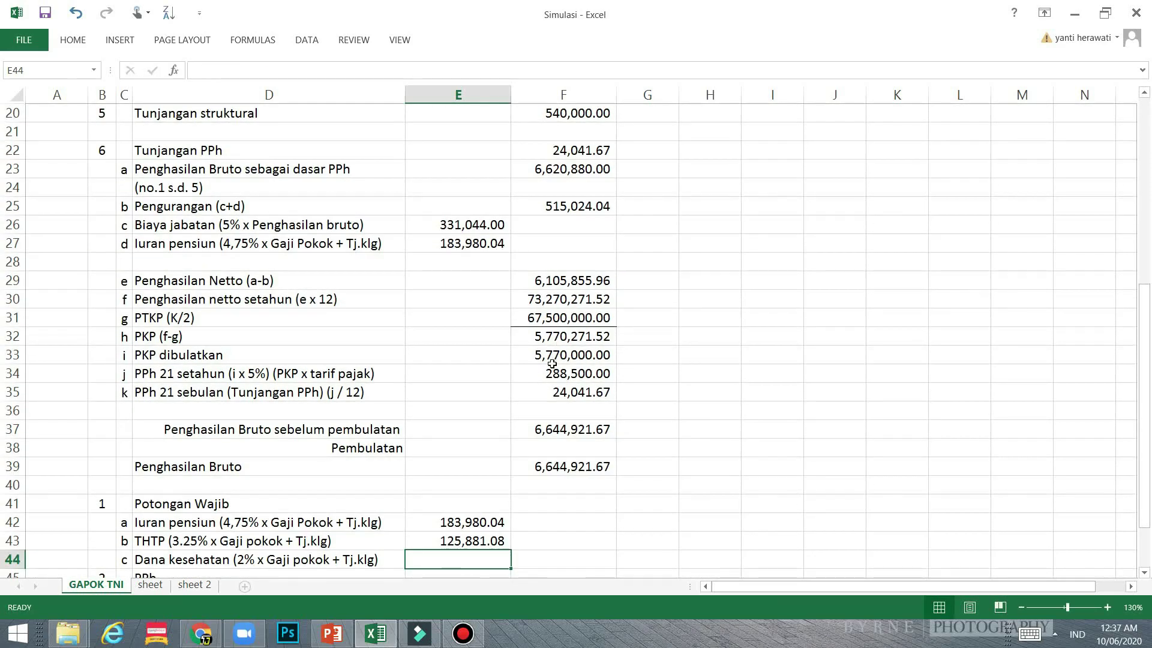
Calculate the Dana kesehatan deduction in E44 with the formula =0.02*(F12+F13)
scroll(546, 372, "down", 2)
double_click(476, 450)
type("=")
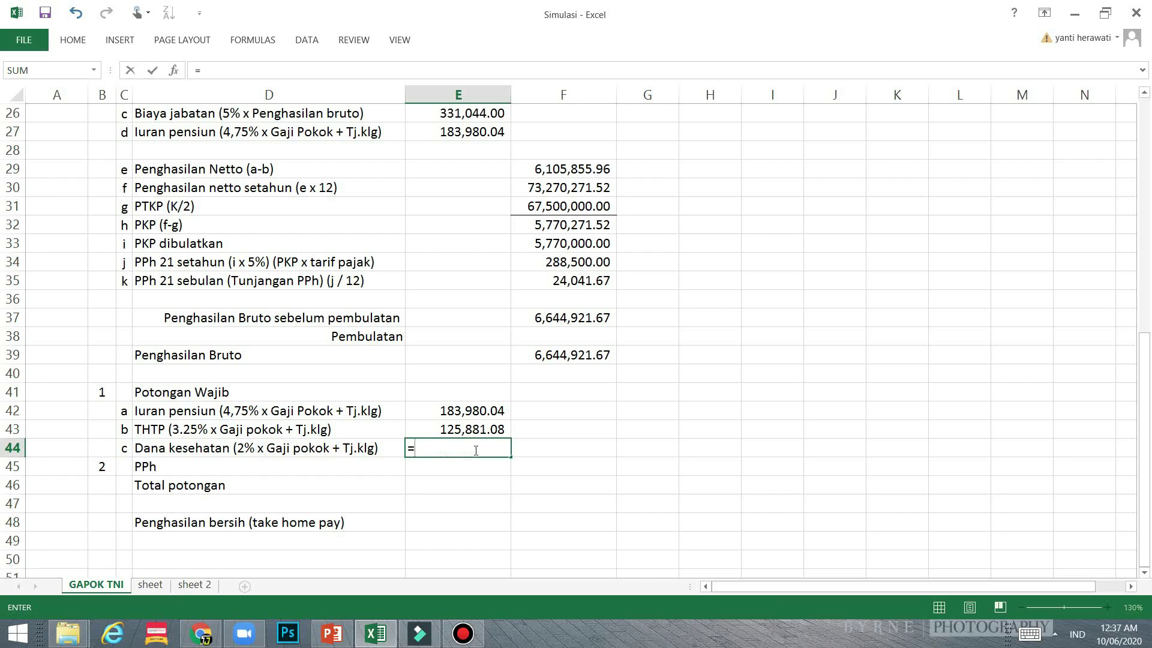
type("0.02*(")
scroll(545, 444, "up", 8)
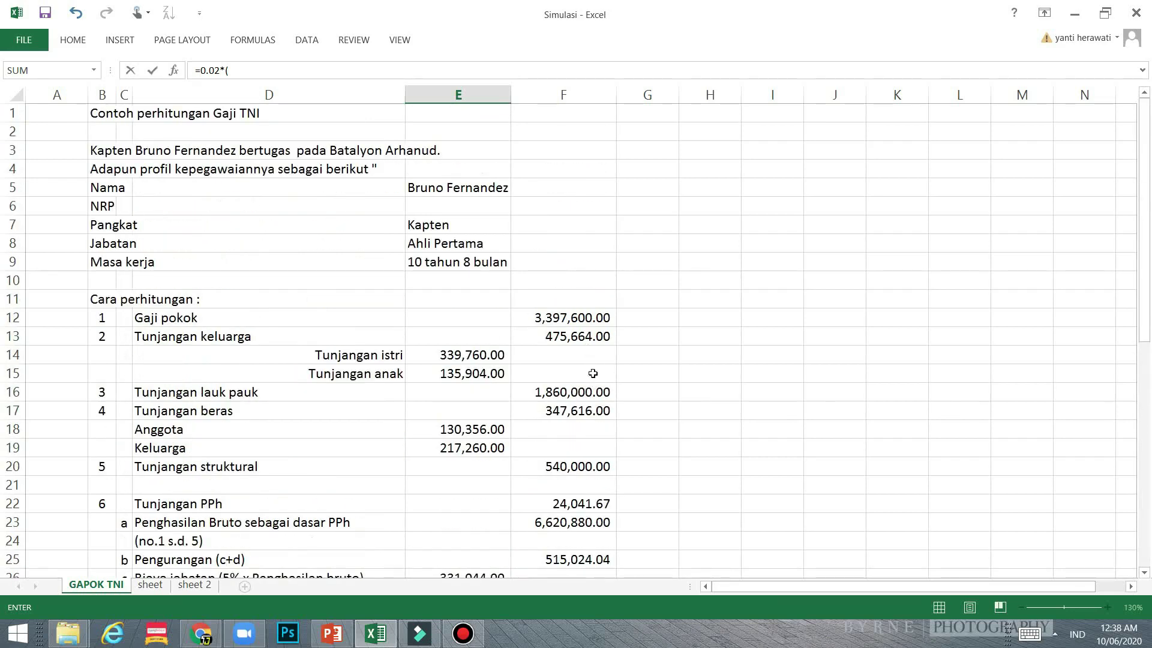
left_click(590, 317)
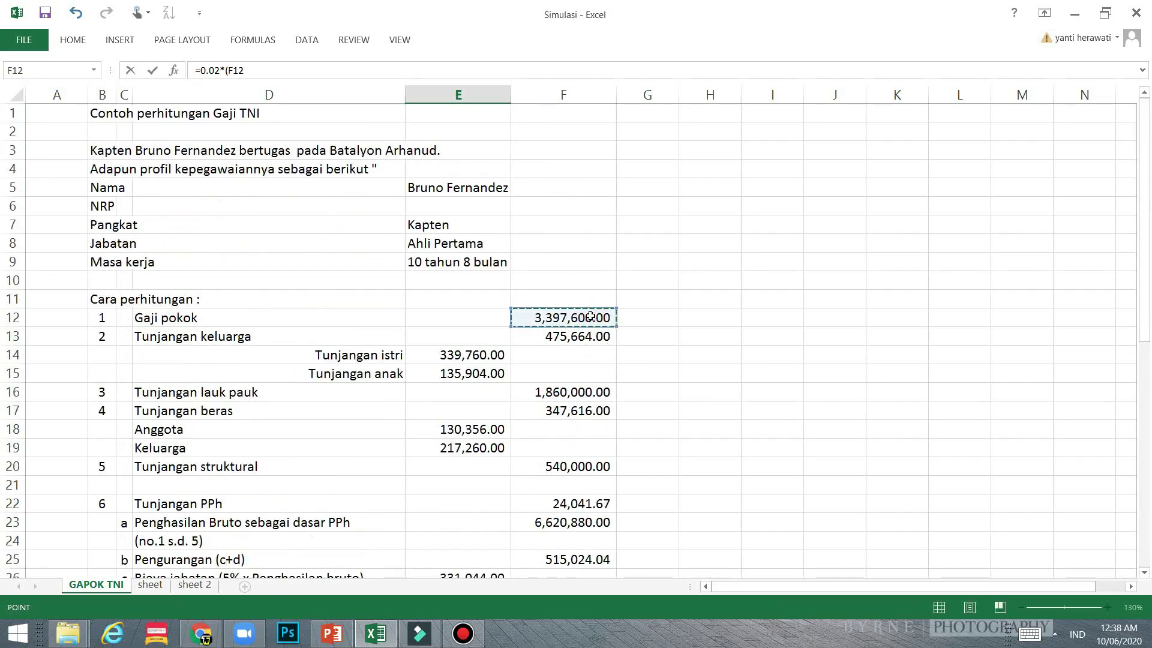
type("+")
left_click(585, 342)
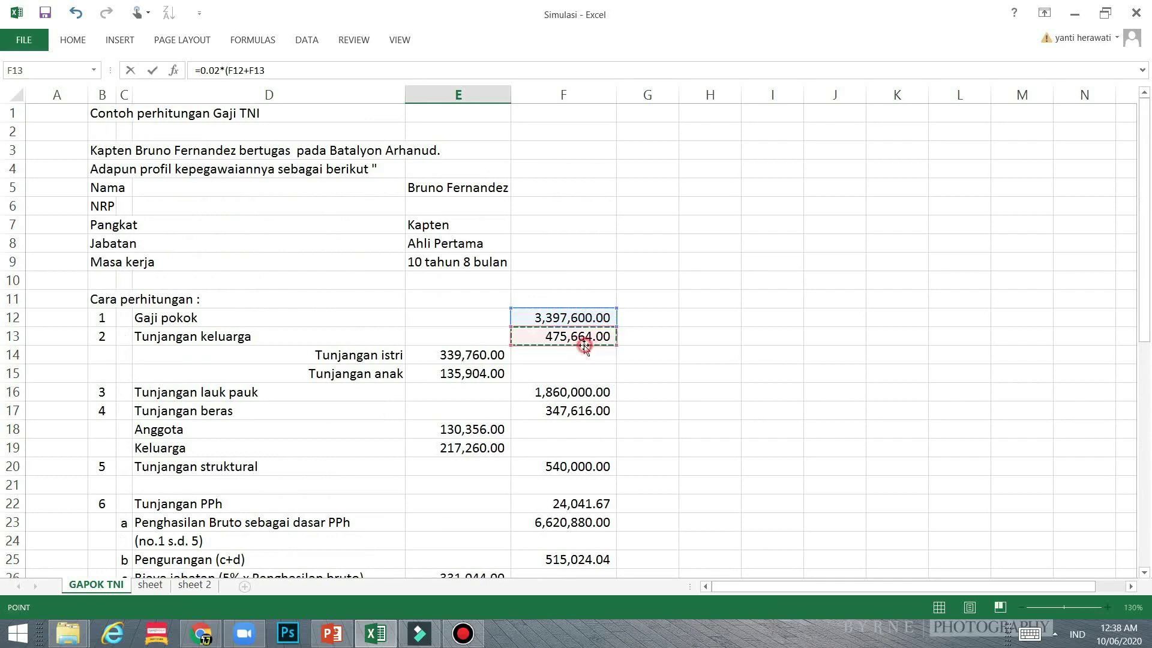
type(")")
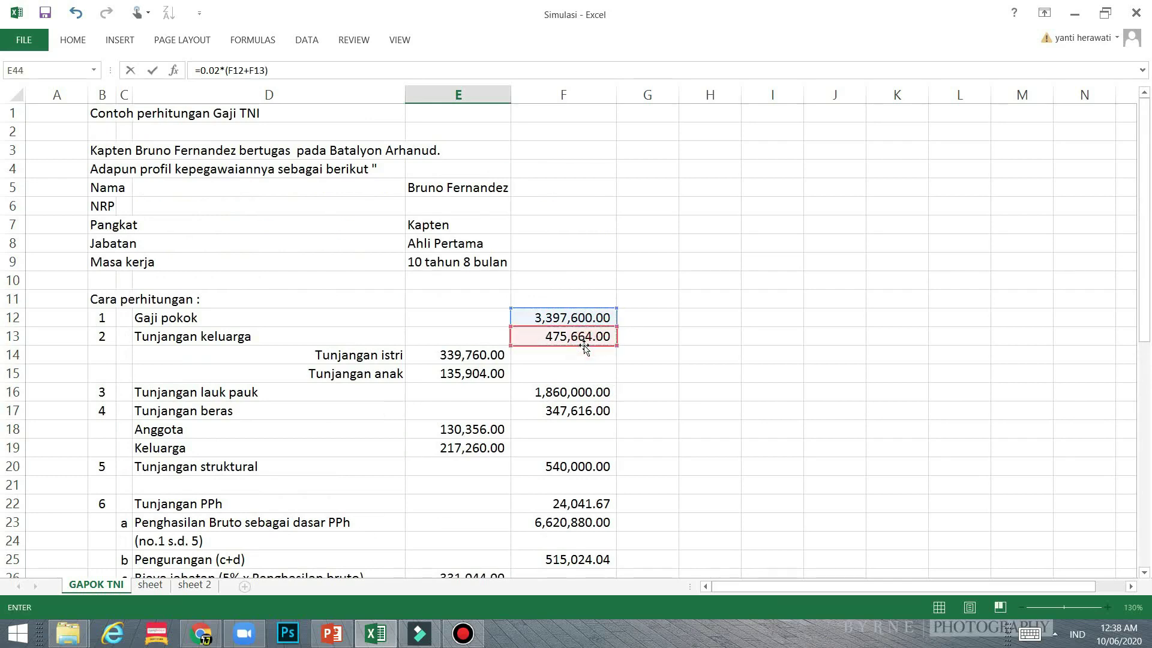
key("Return")
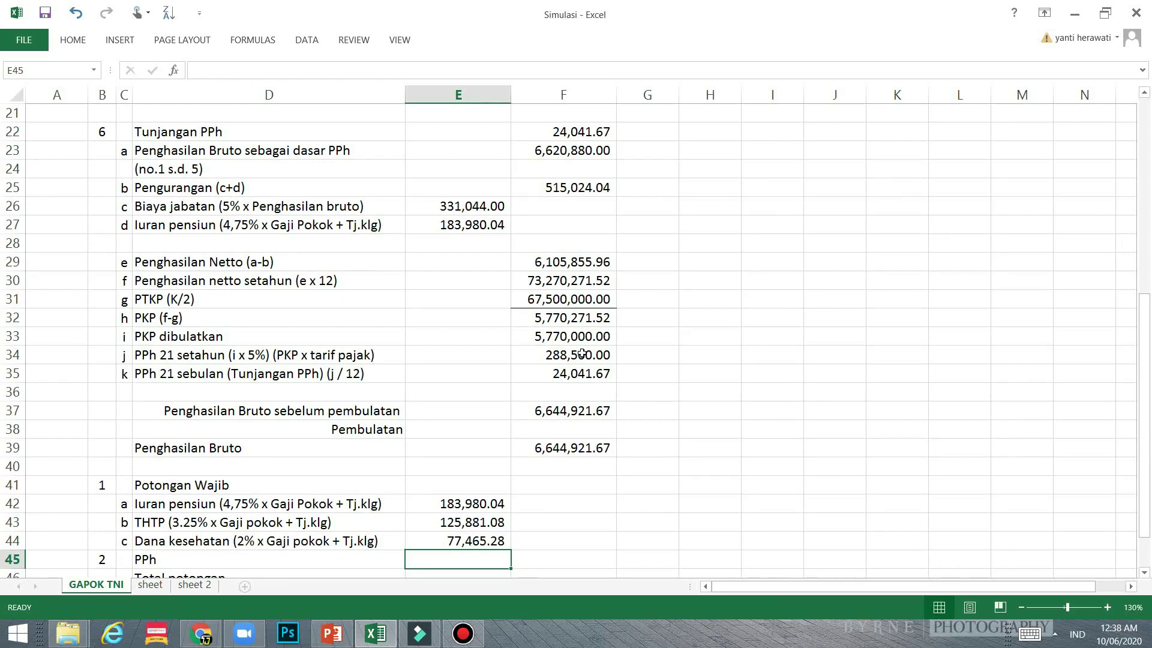
Total the Potongan Wajib in F41 by summing the three deductions in E42:E44
scroll(615, 550, "down", 1)
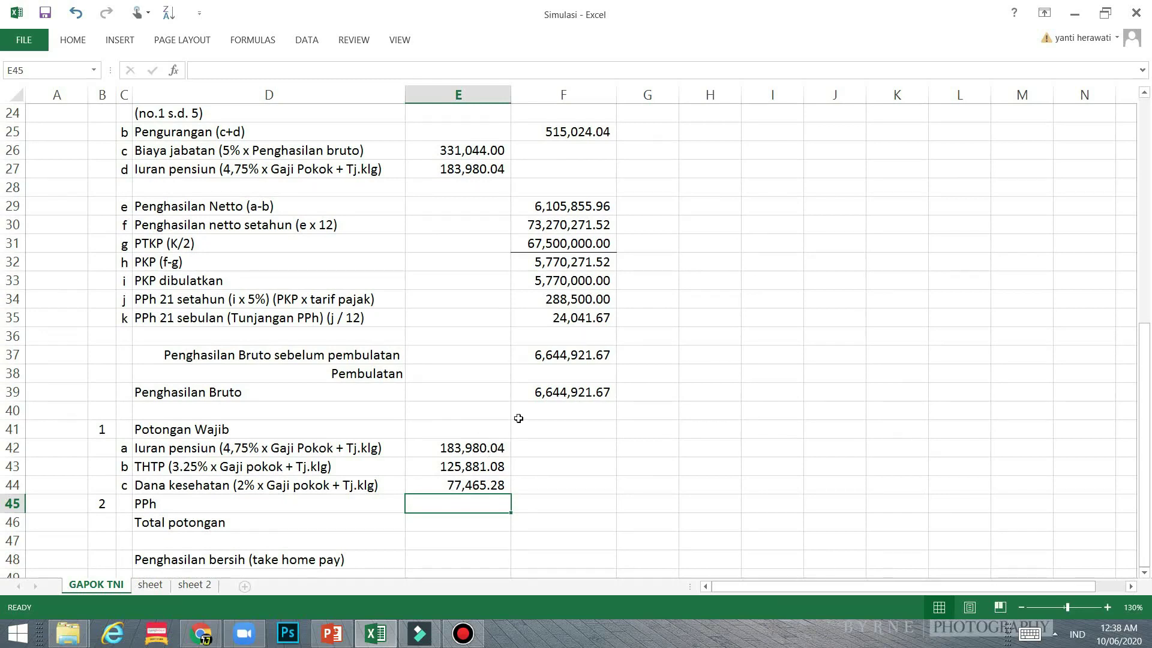
left_click(571, 424)
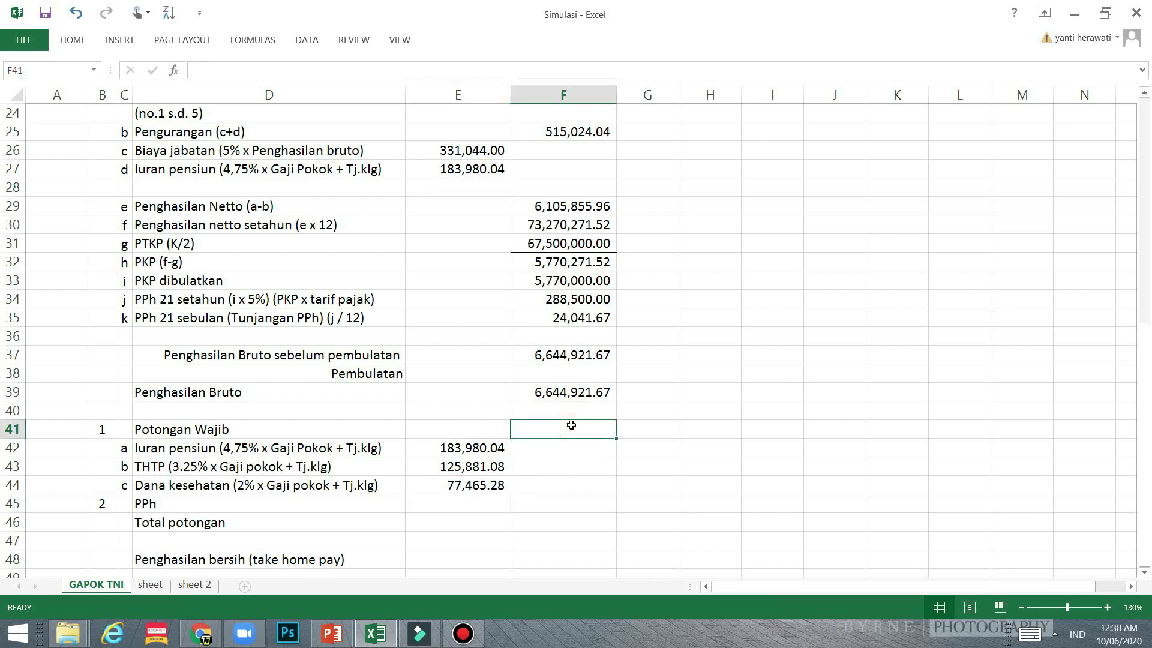
type("=sum")
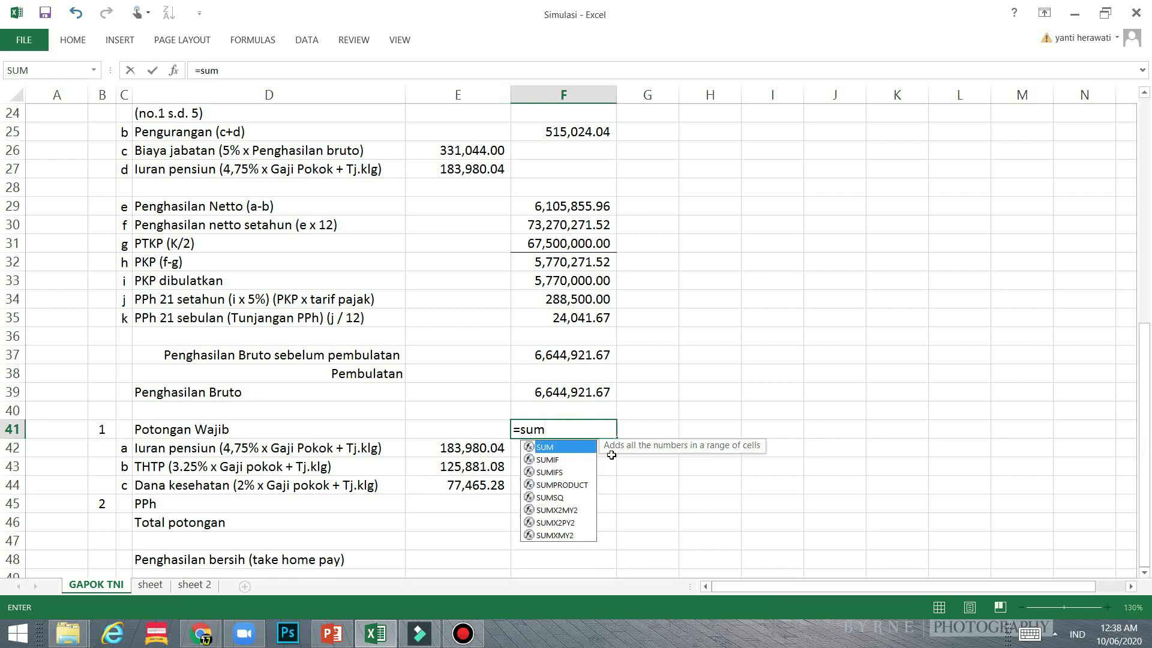
double_click(580, 453)
left_click(470, 448)
left_click_drag(470, 447, 469, 484)
key("Return")
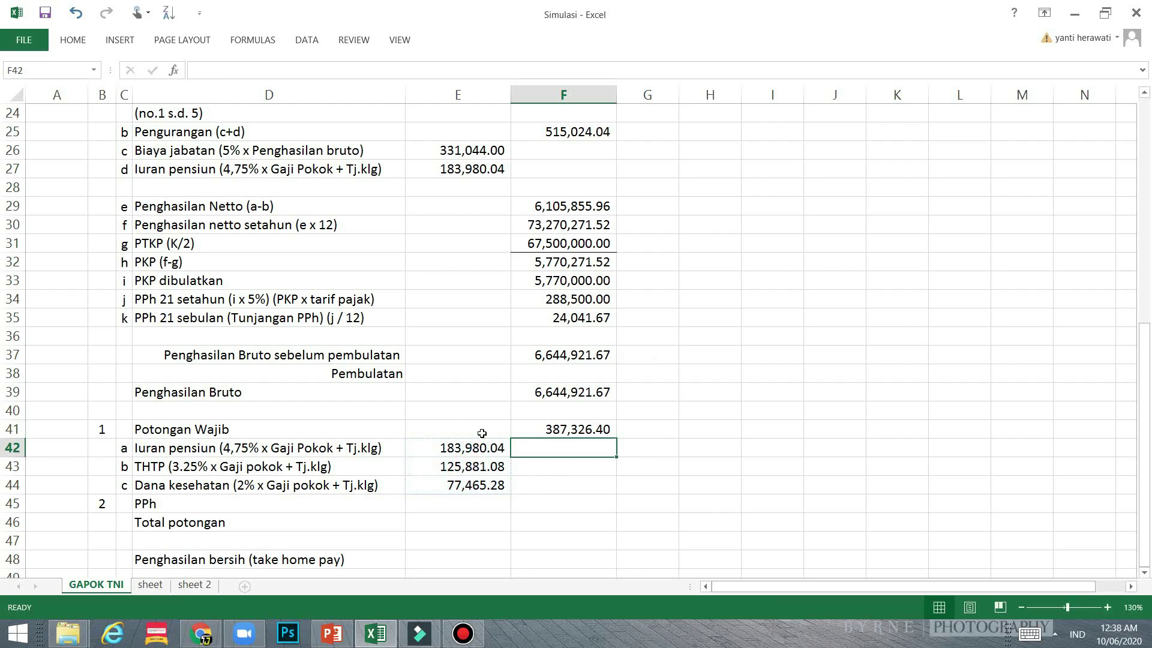
Fill in the PPh deduction in F45 by linking it to Tunjangan PPh in F22
scroll(482, 429, "down", 1)
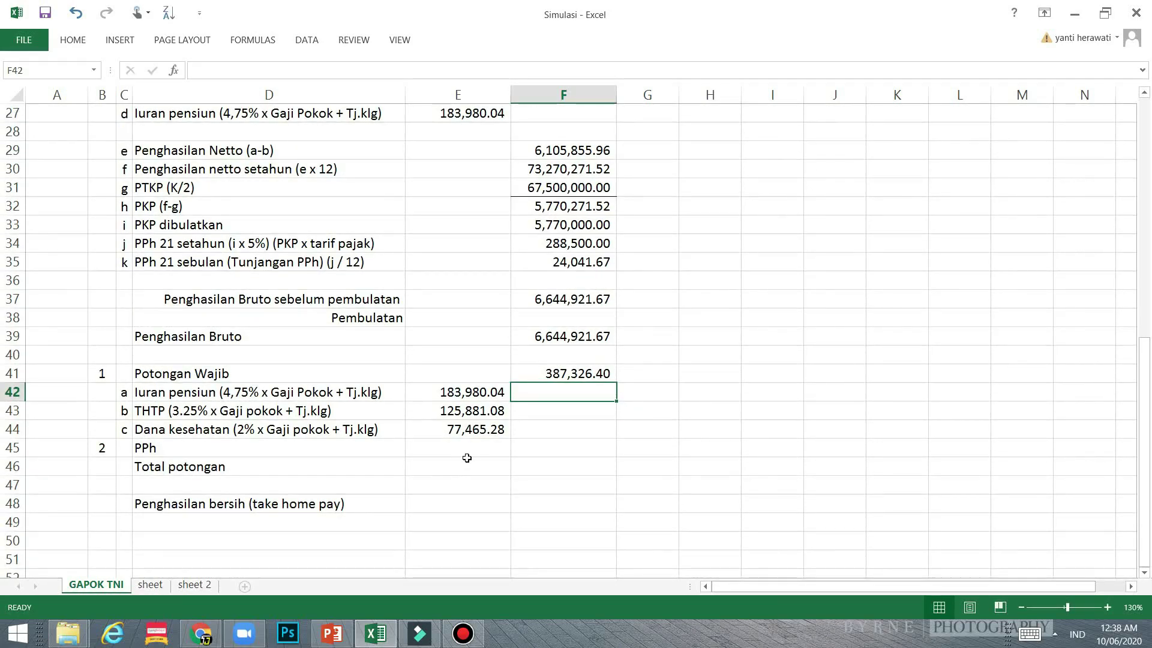
left_click(475, 448)
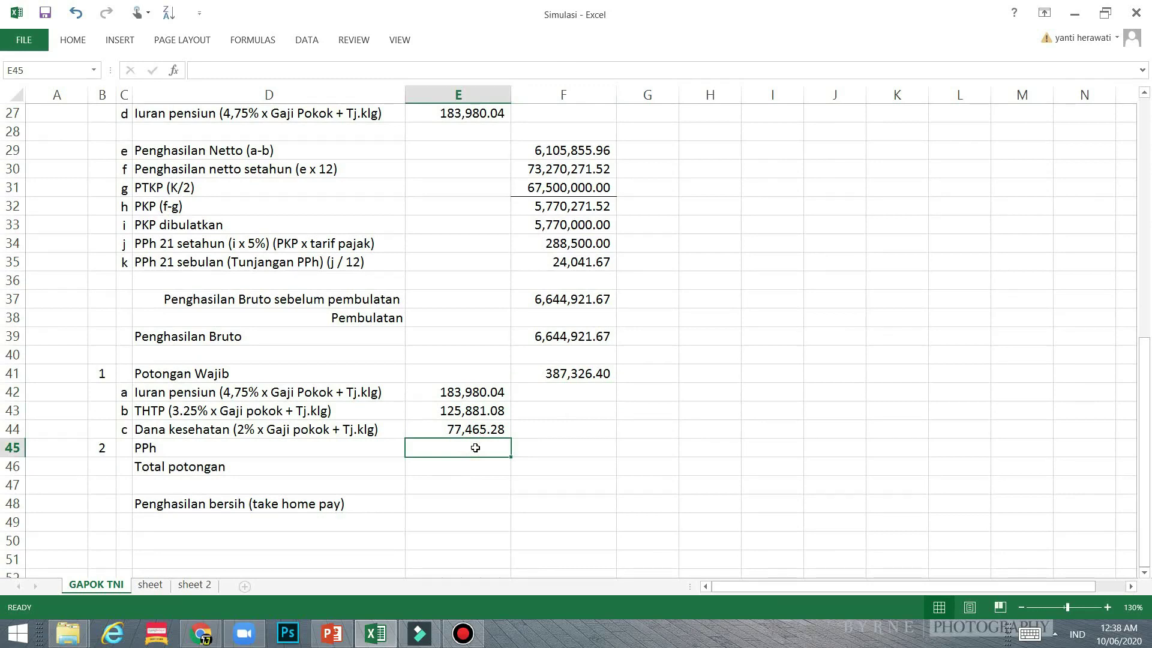
key("Right")
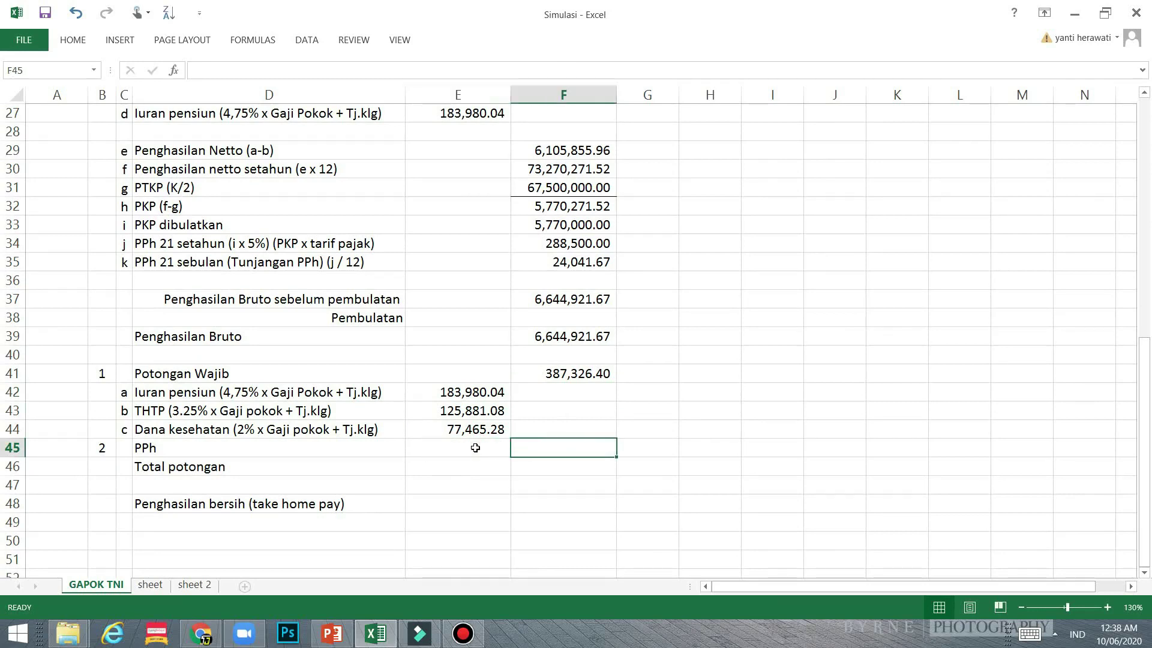
type("=")
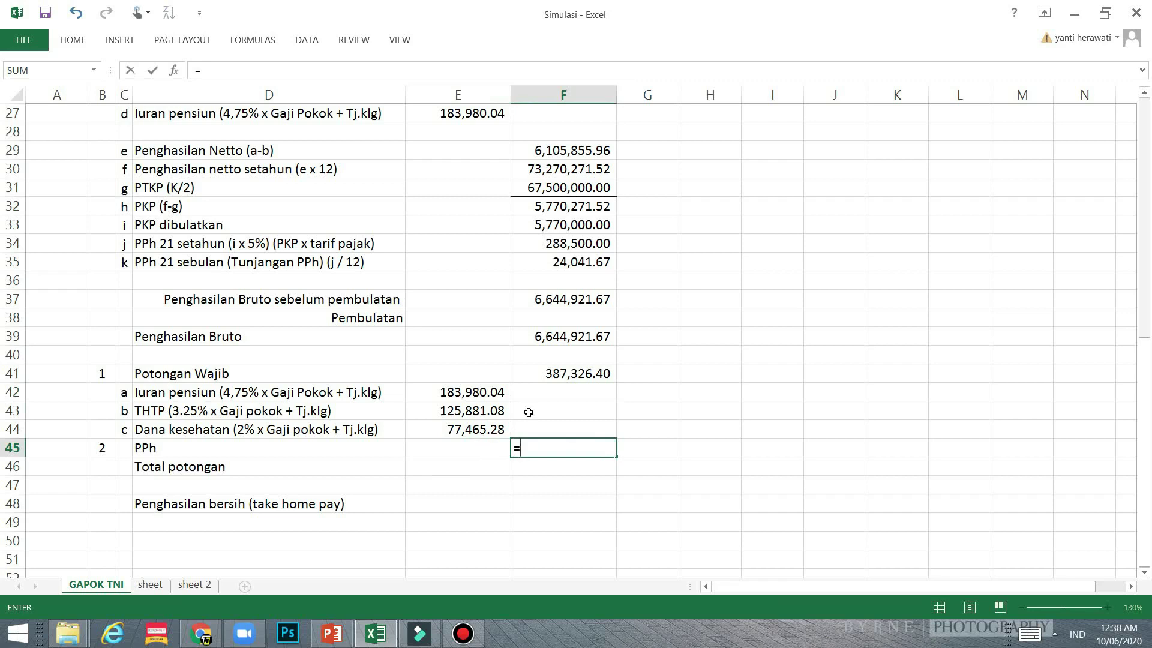
scroll(585, 389, "up", 3)
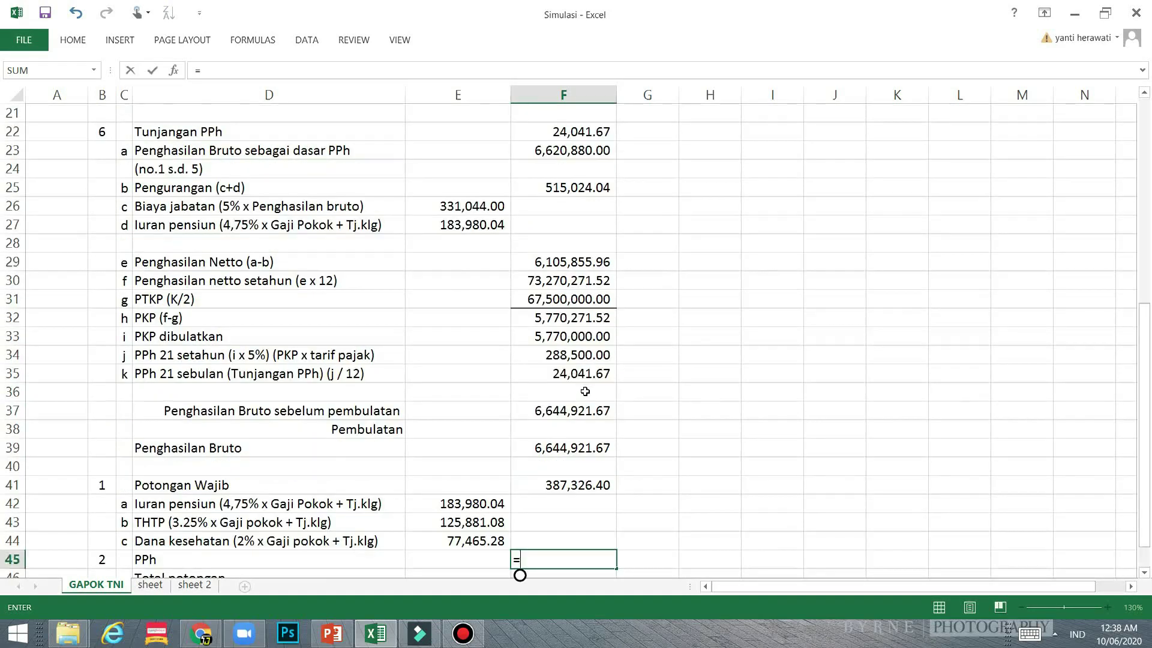
left_click(590, 188)
key("Return")
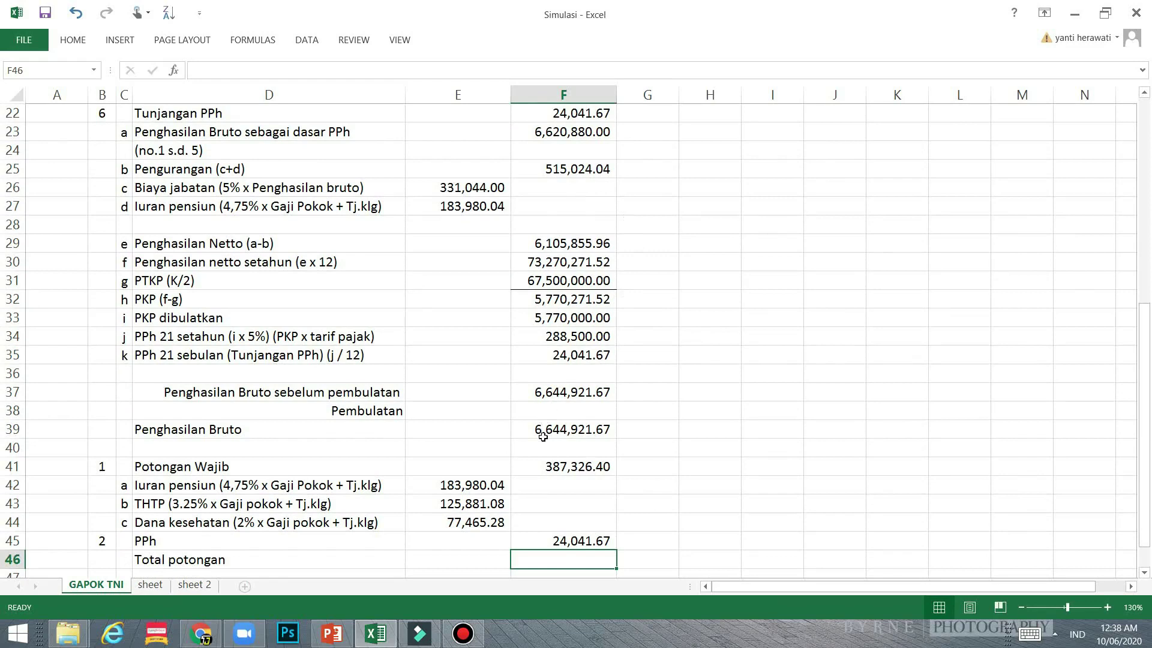
Calculate Total potongan in F46 with the formula =F45+F41
scroll(616, 476, "down", 1)
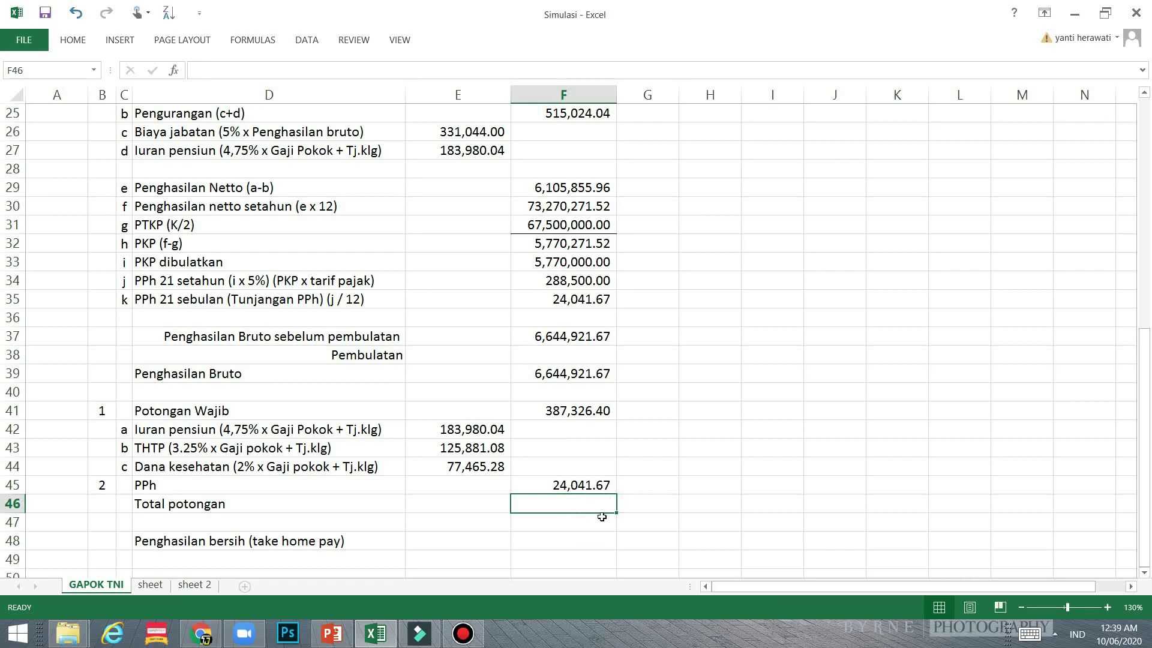
type("=")
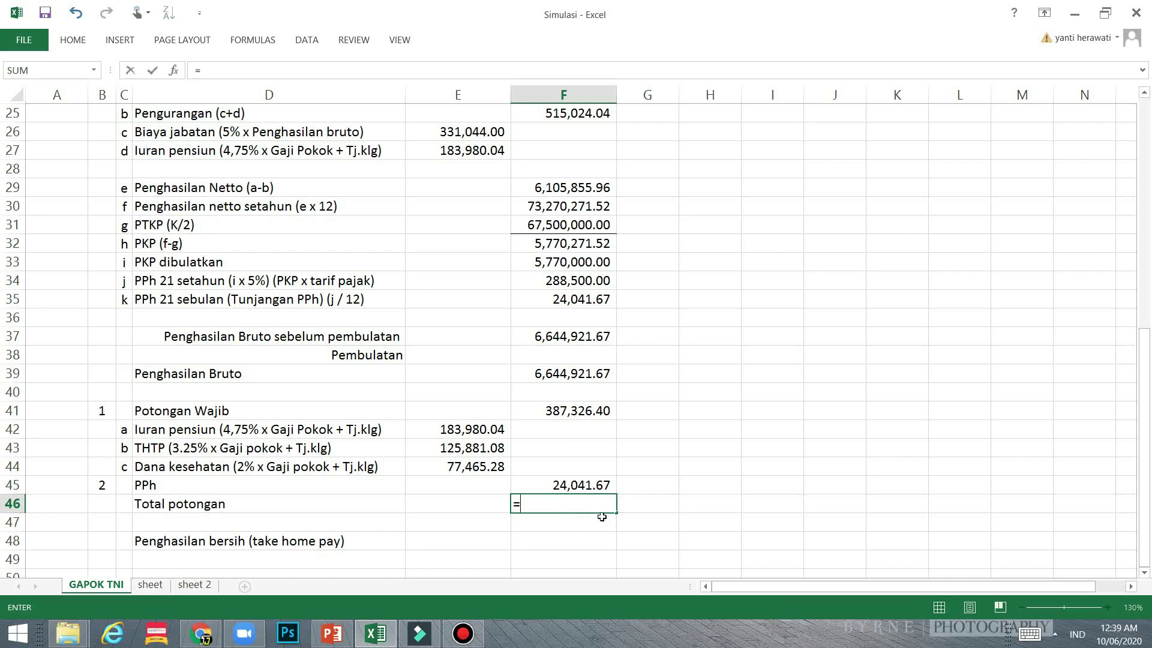
left_click(580, 486)
type("+")
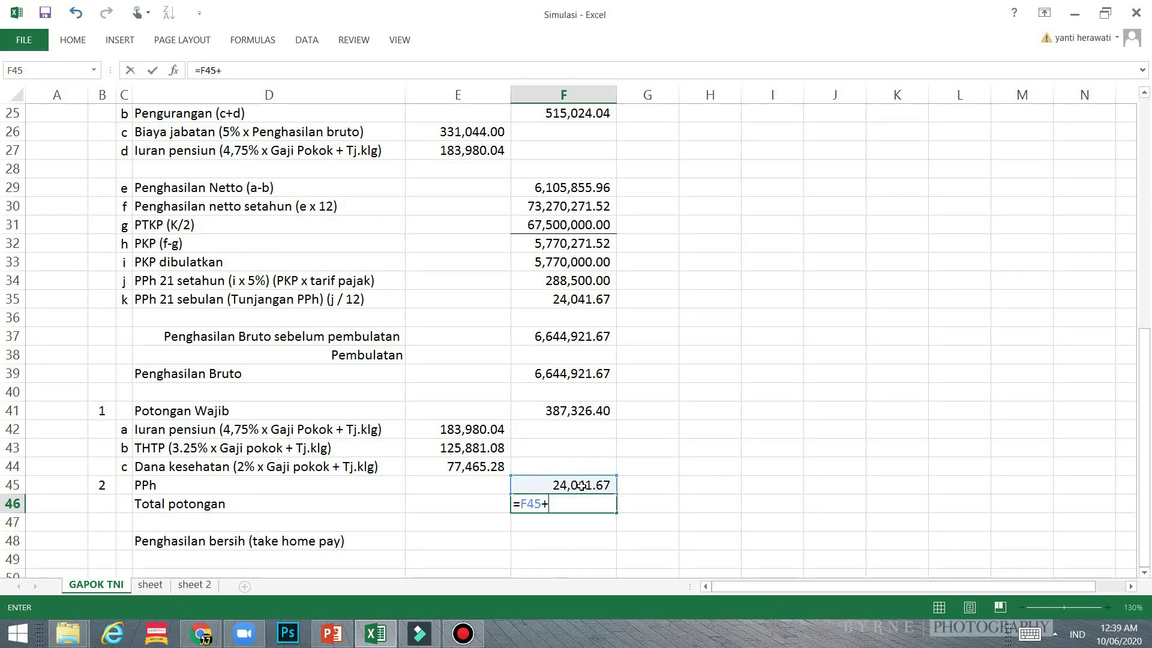
left_click(575, 412)
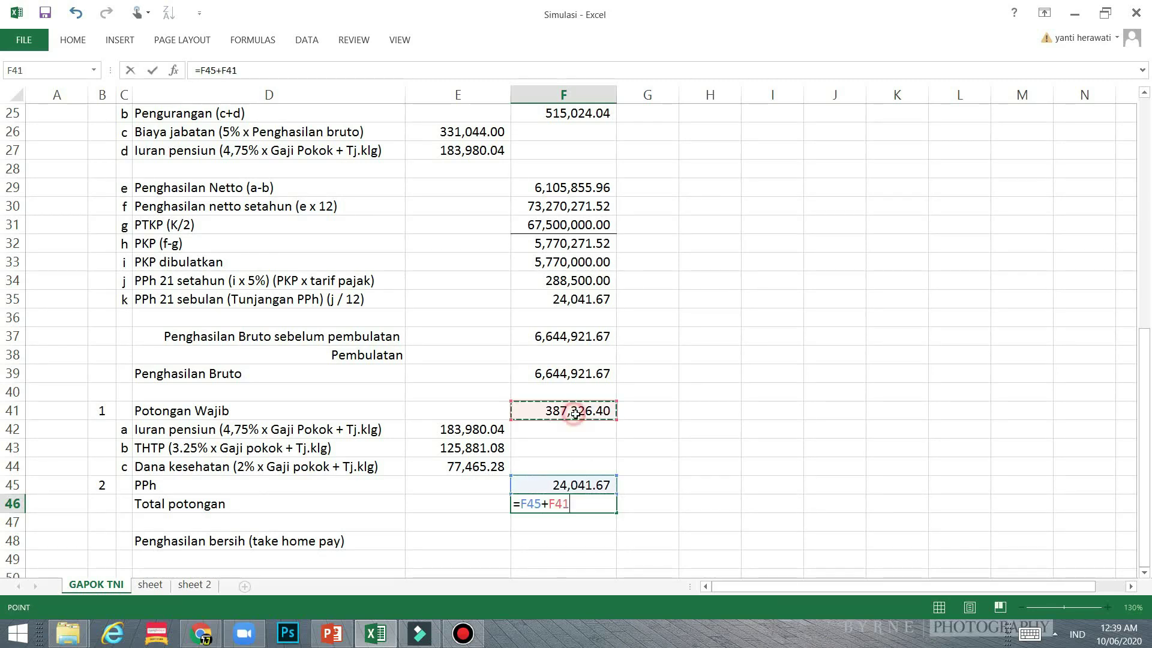
key("Return")
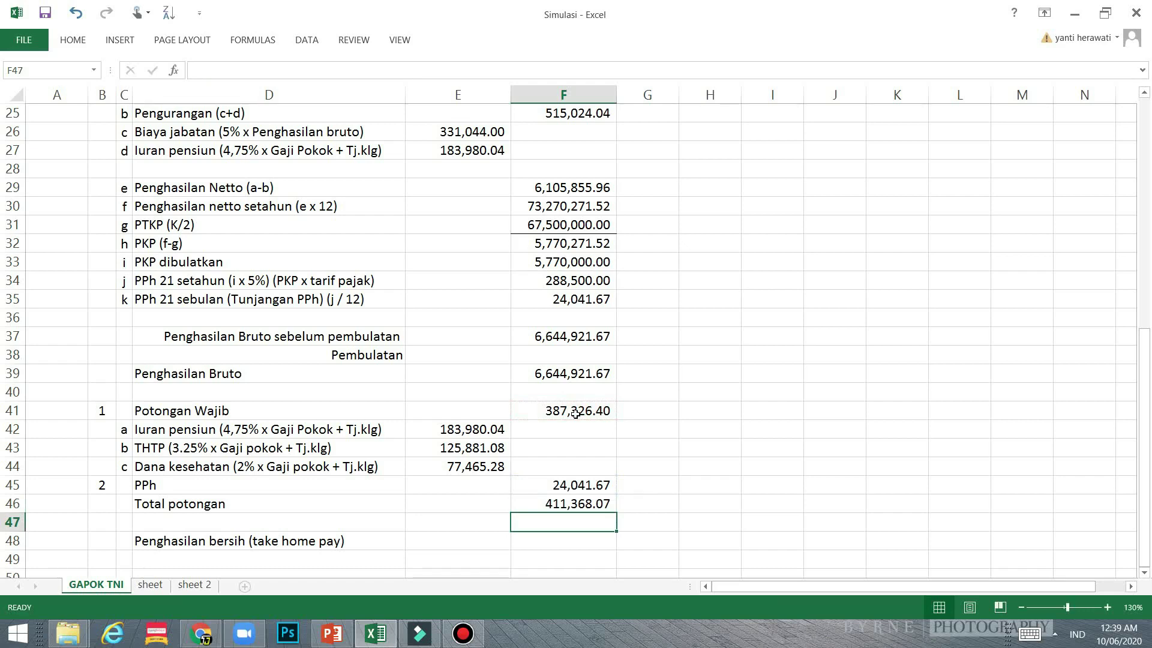
Calculate Penghasilan bersih (take home pay) in F48 with the formula =F39-F46
key("Down")
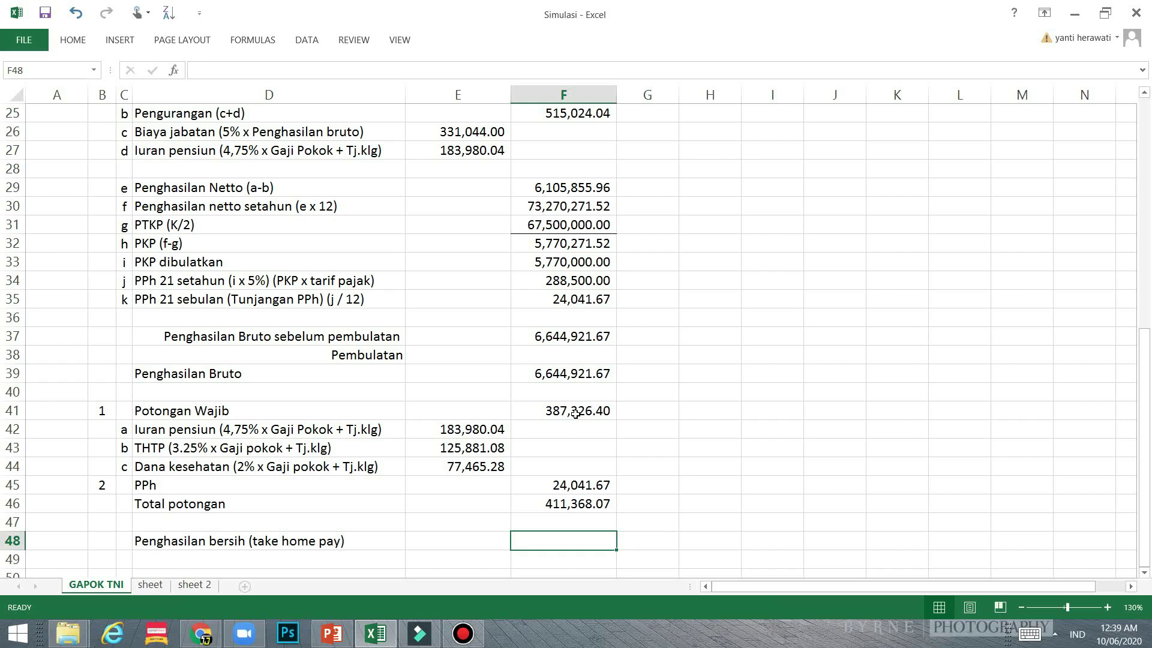
type("==")
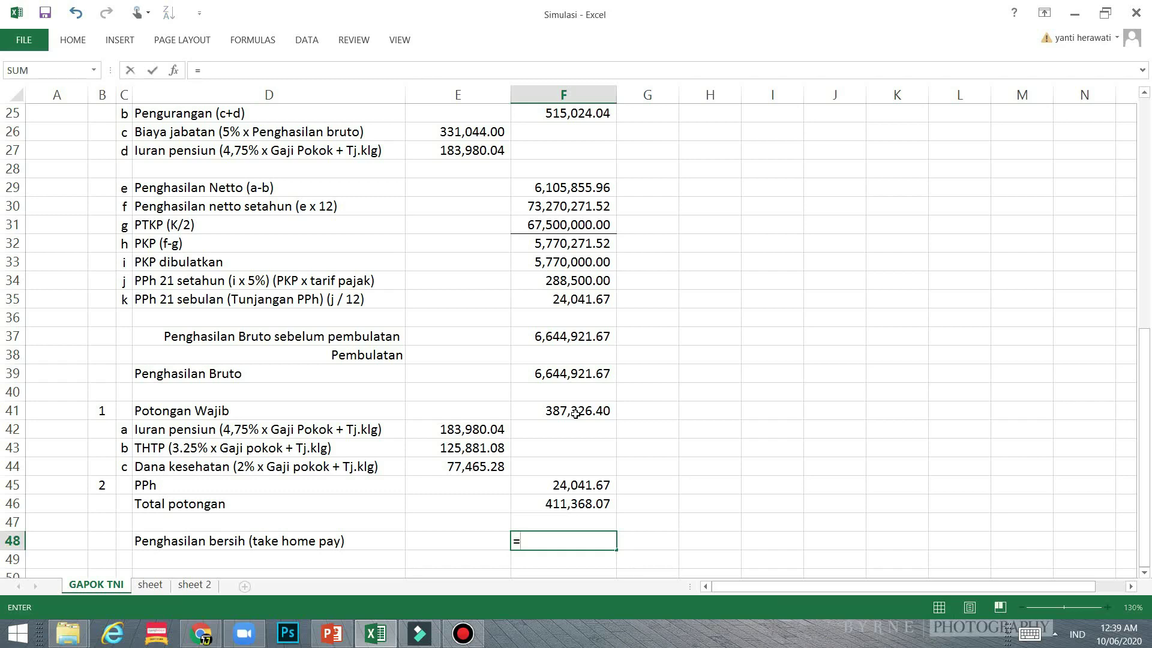
scroll(597, 416, "up", 2)
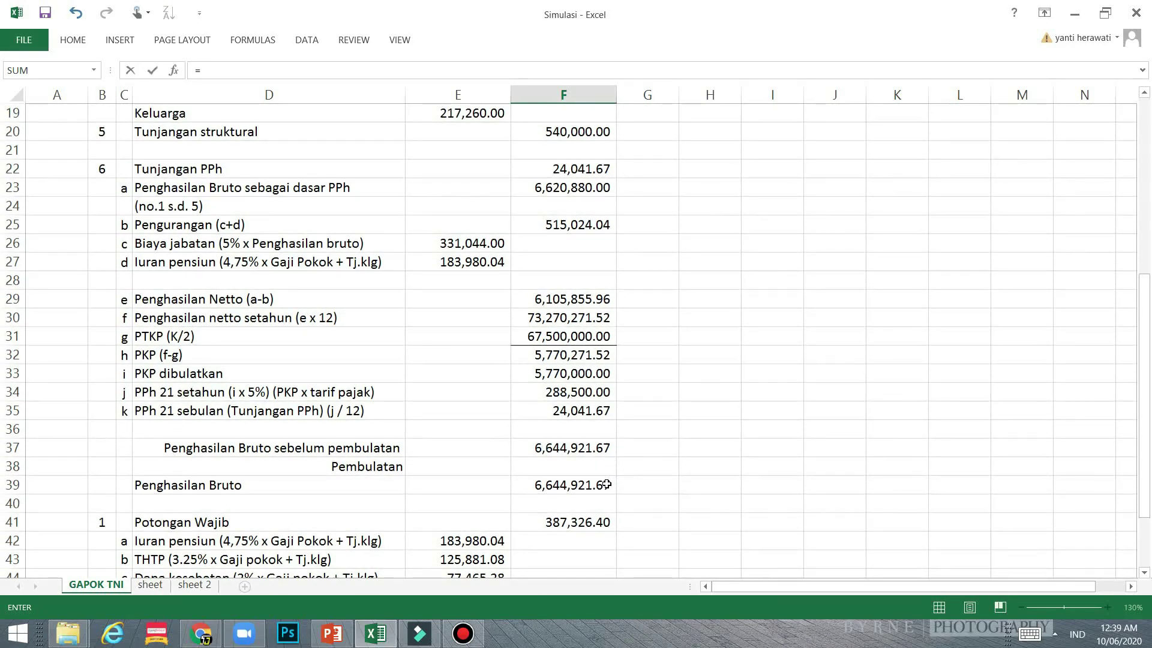
scroll(587, 457, "down", 1)
left_click(582, 429)
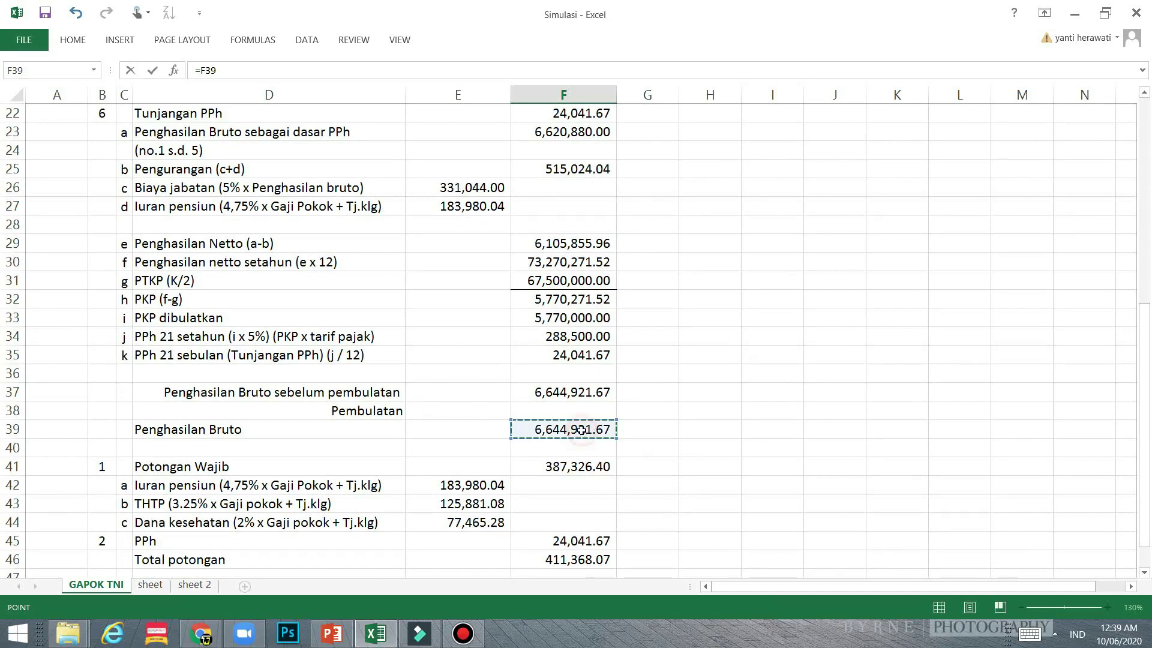
scroll(585, 441, "down", 2)
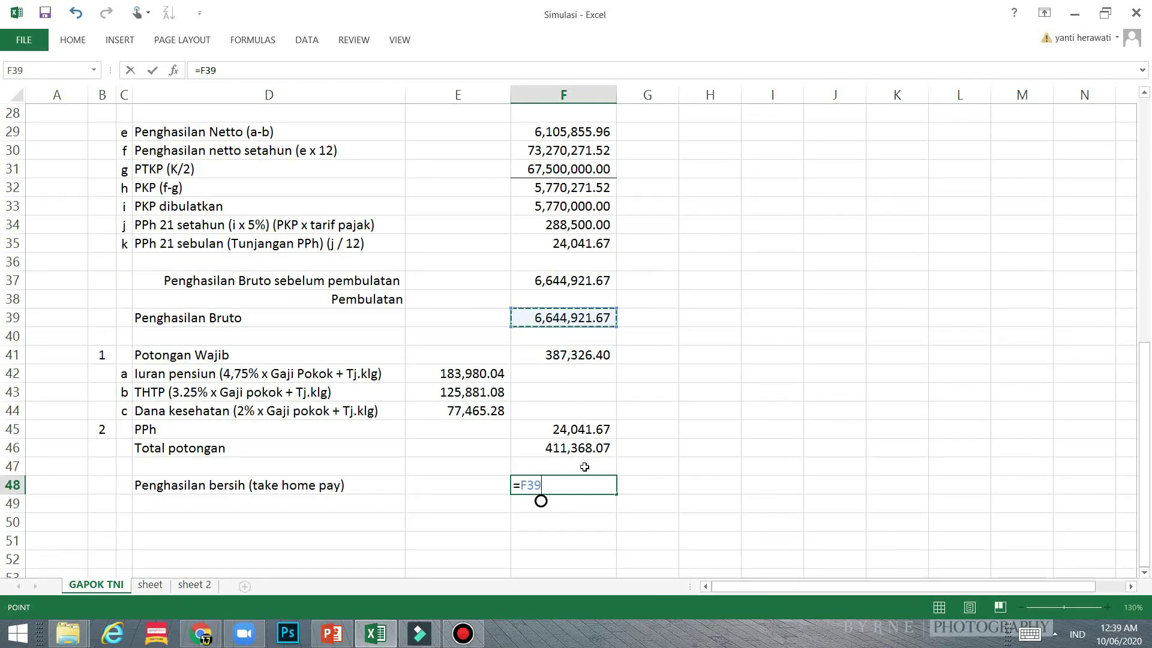
type("-")
left_click(578, 449)
key("Return")
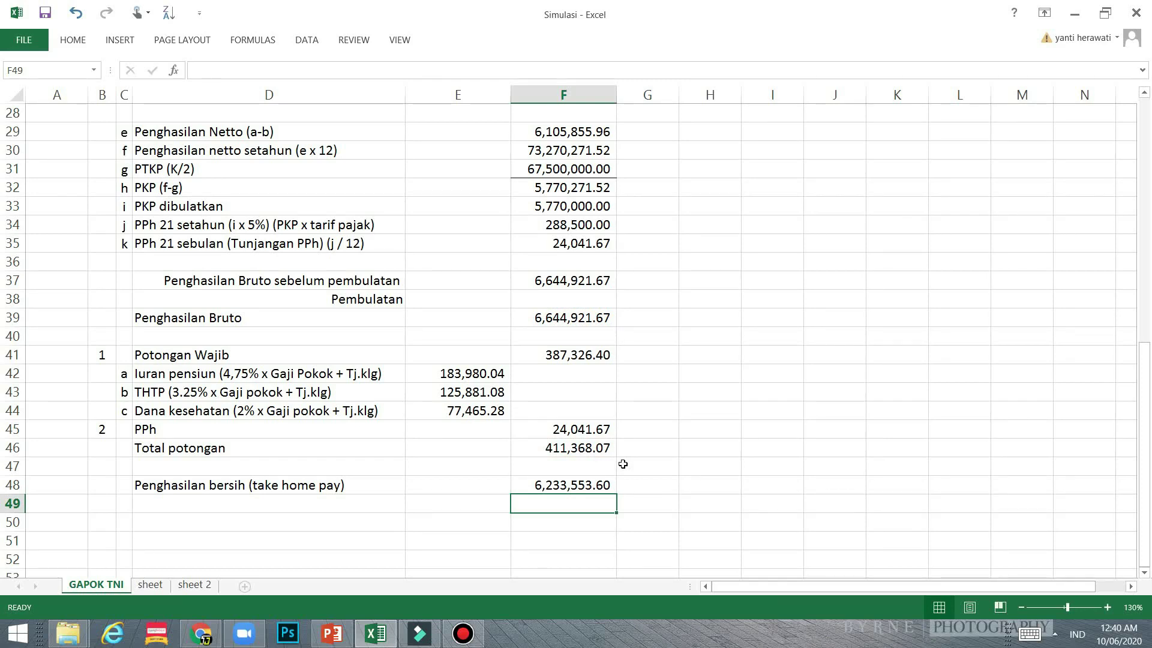
Reduce the take home pay in F48 to display no decimal places
left_click(577, 486)
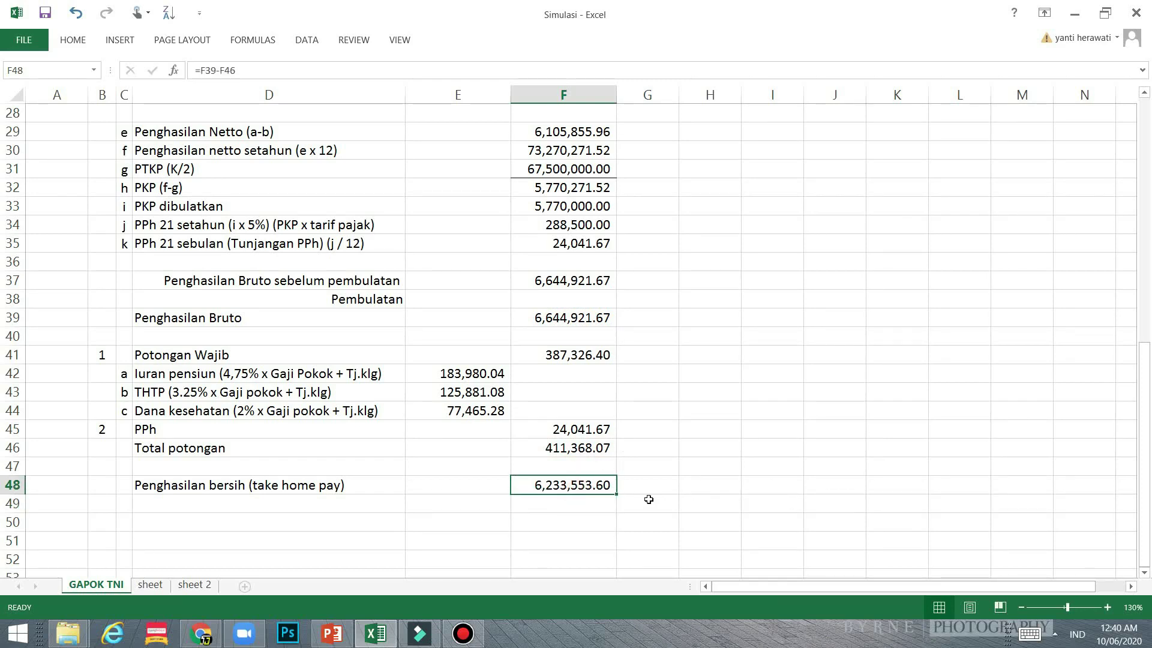
left_click(73, 41)
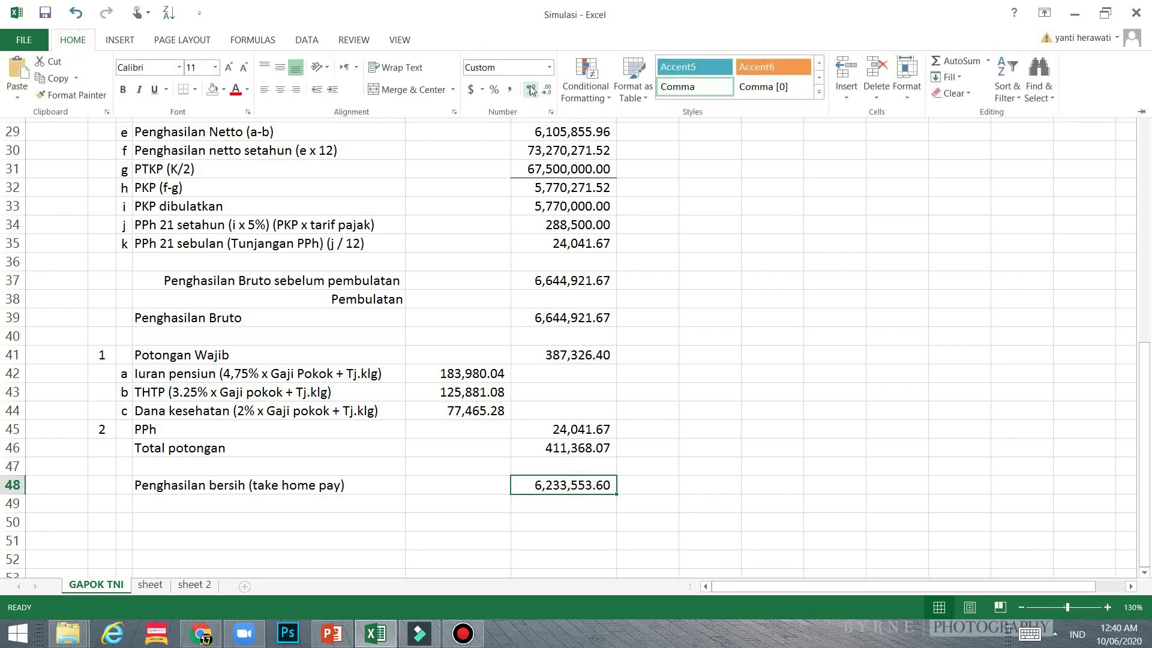
left_click(547, 91)
left_click(547, 91)
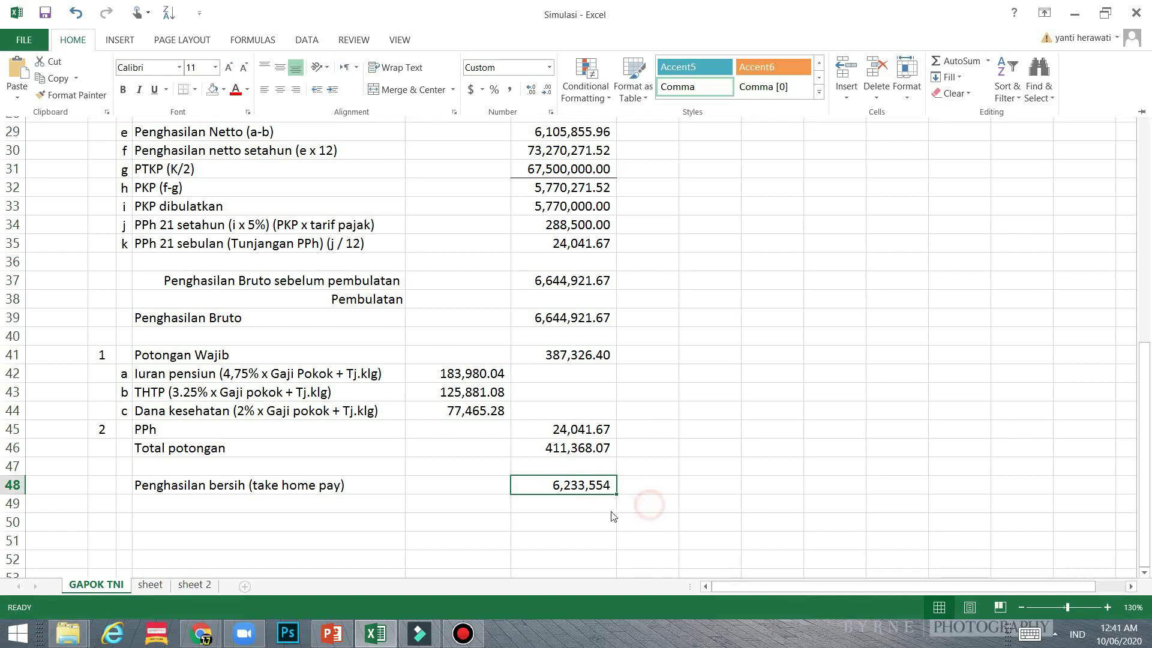
Collapse the ribbon to give the worksheet more room and select the empty cell F49
key("ctrl+F1")
left_click(667, 505)
left_click(602, 504)
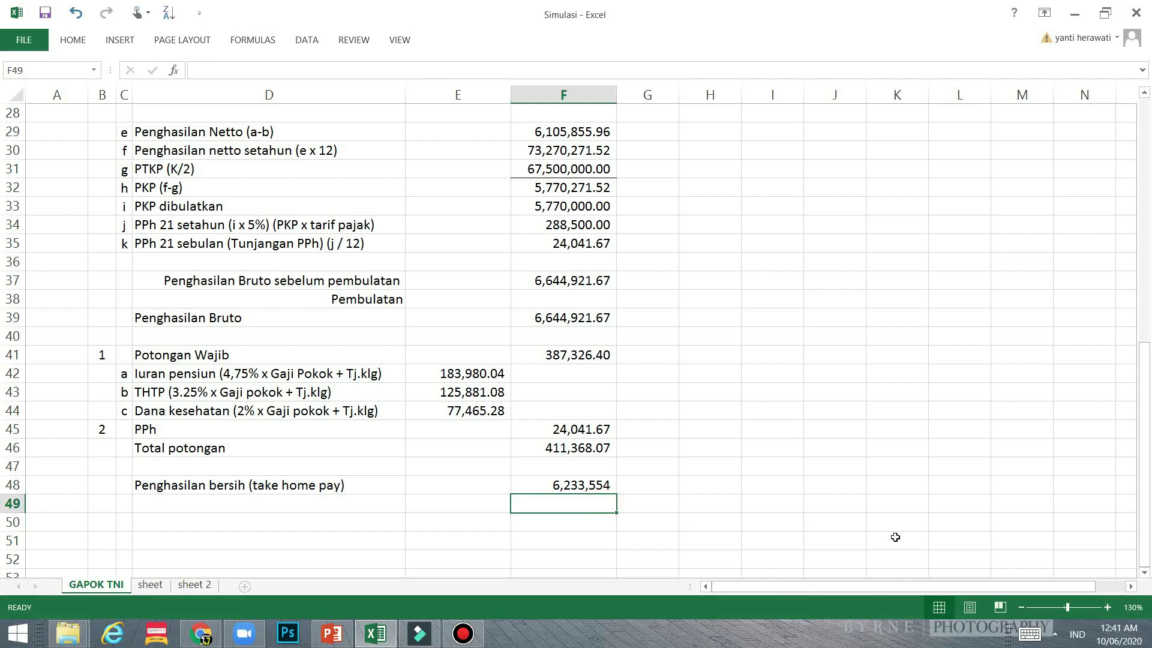
Enter 46 as a trial Pembulatan amount in F38
key("Up")
key("Up")
key("Up")
key("Up")
key("Up")
key("Up")
key("Up")
key("Up")
key("Up")
key("Up")
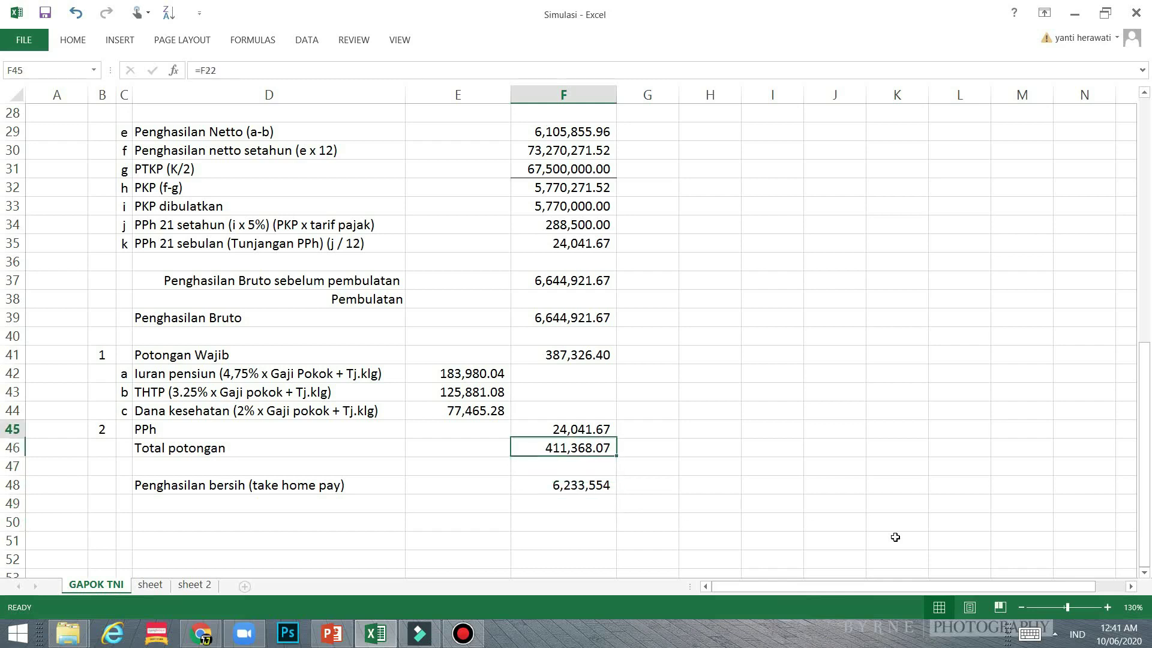
key("Up")
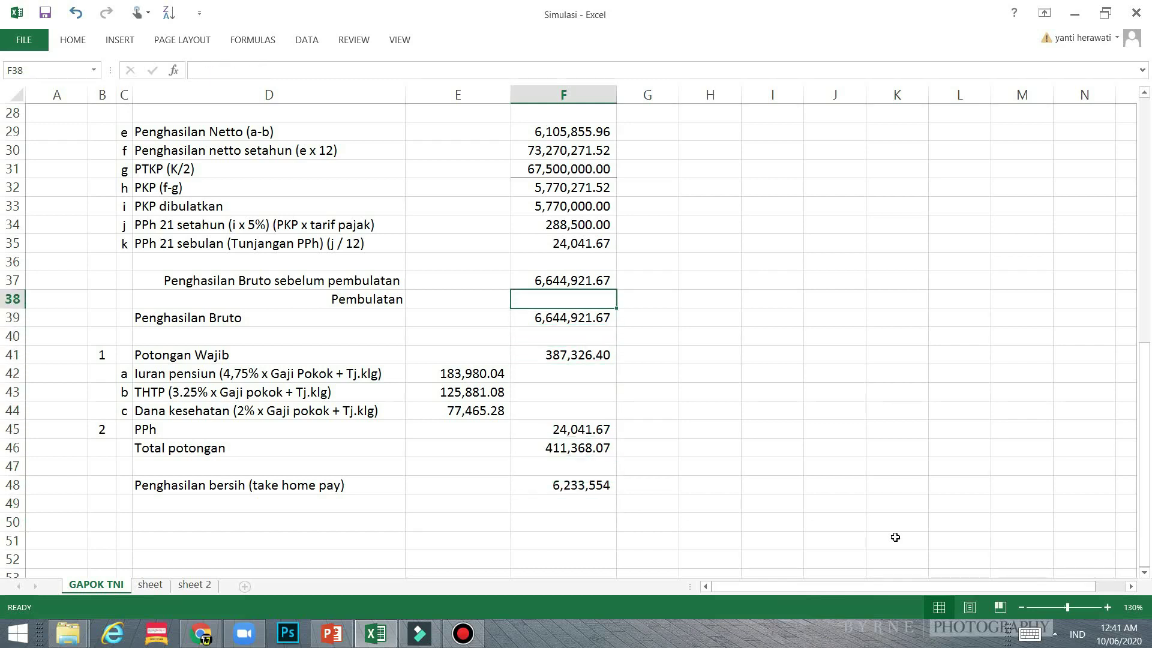
type("46")
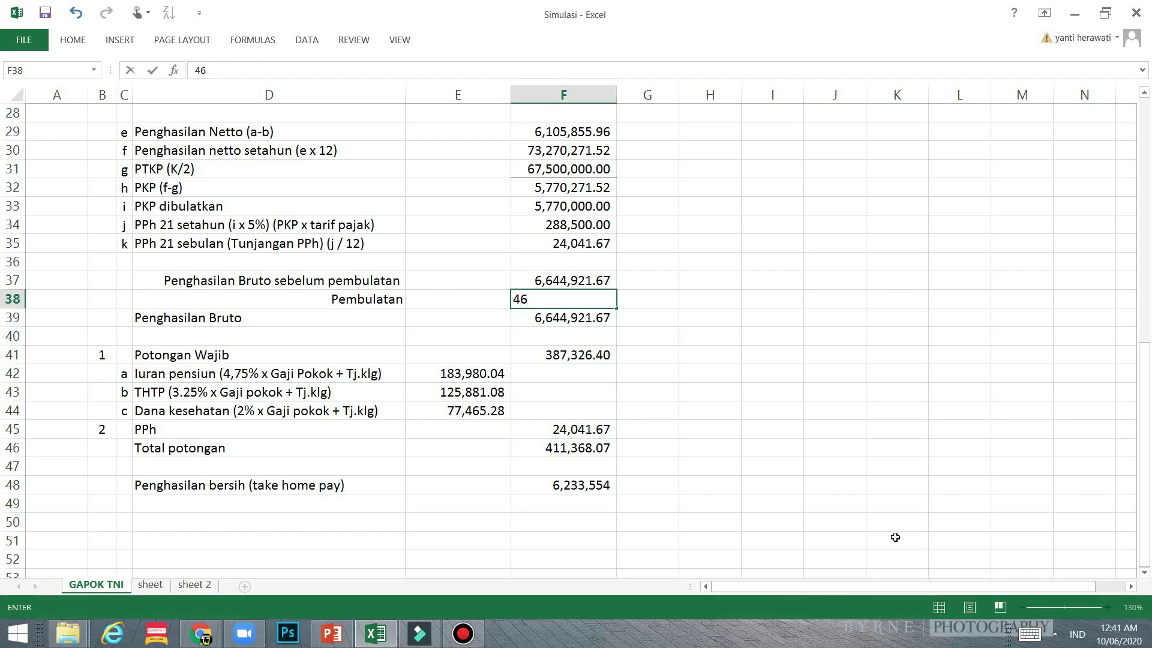
key("Return")
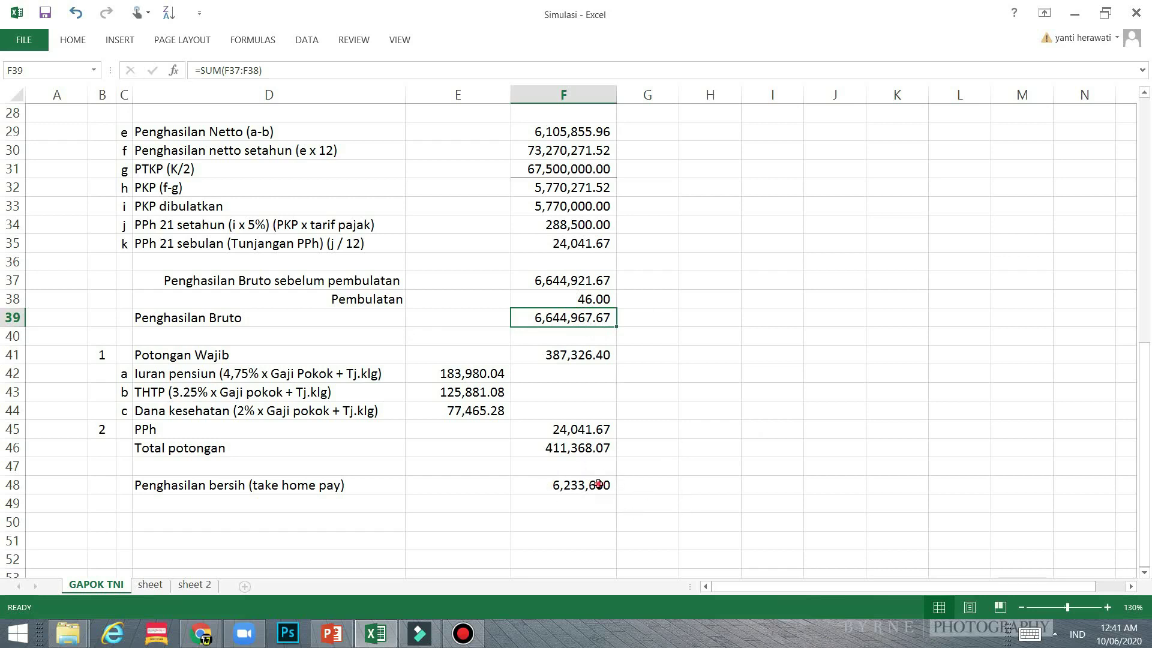
Check the take home pay in F48, then clear the Pembulatan amount from F38
left_click(593, 429)
left_click(600, 485)
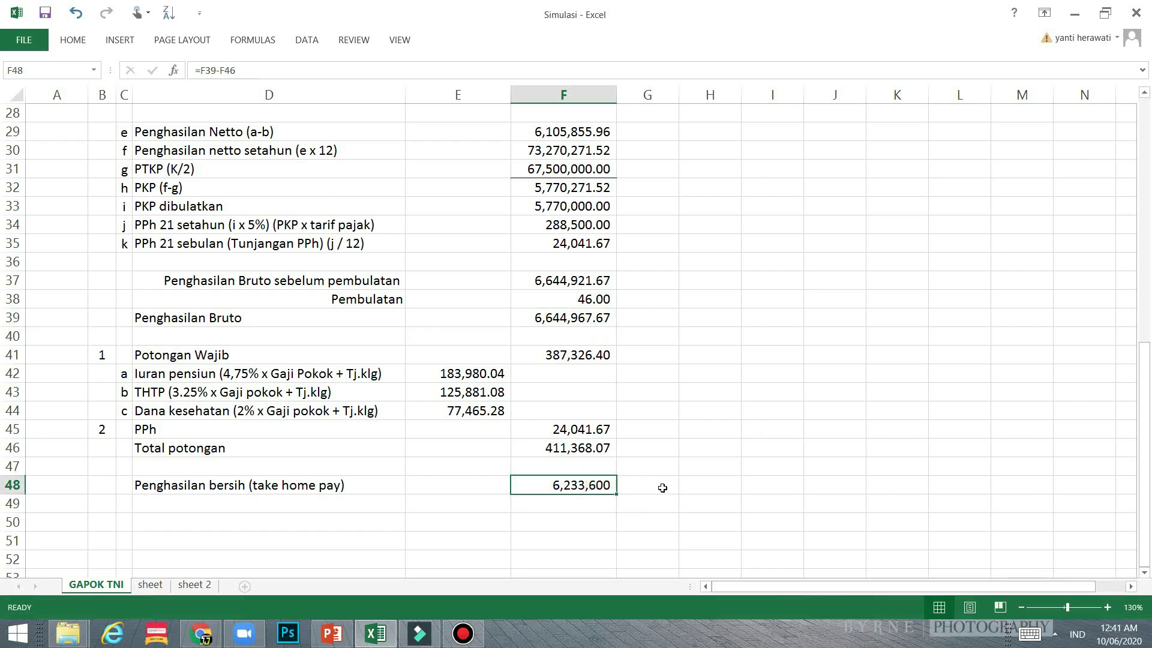
left_click(572, 303)
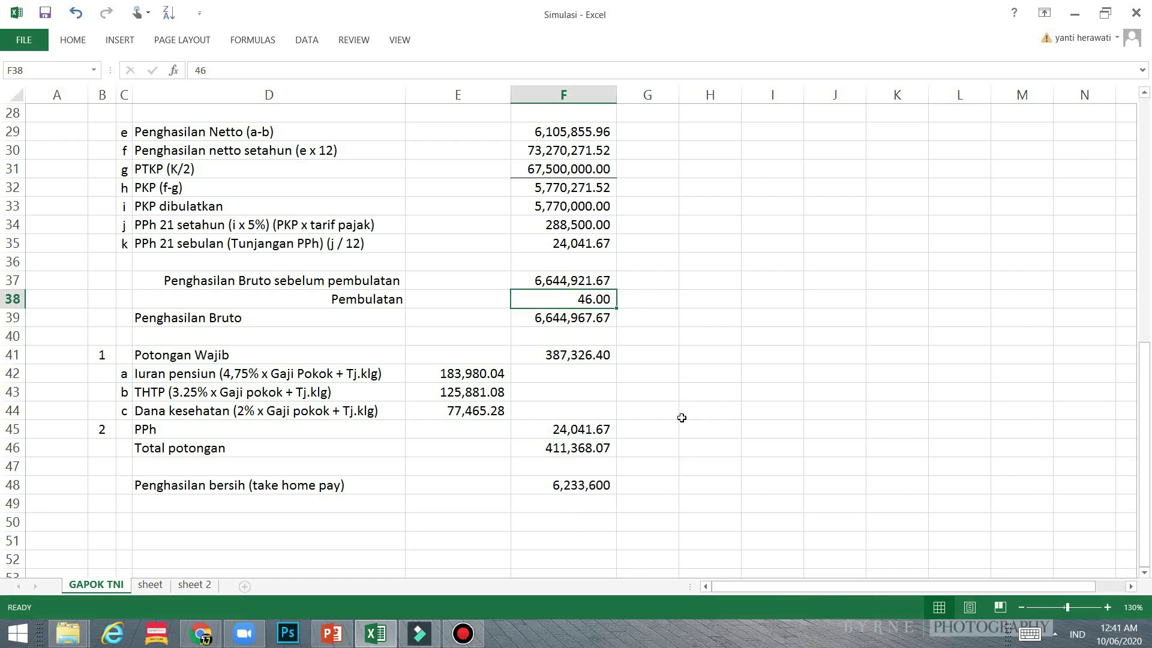
key("Delete")
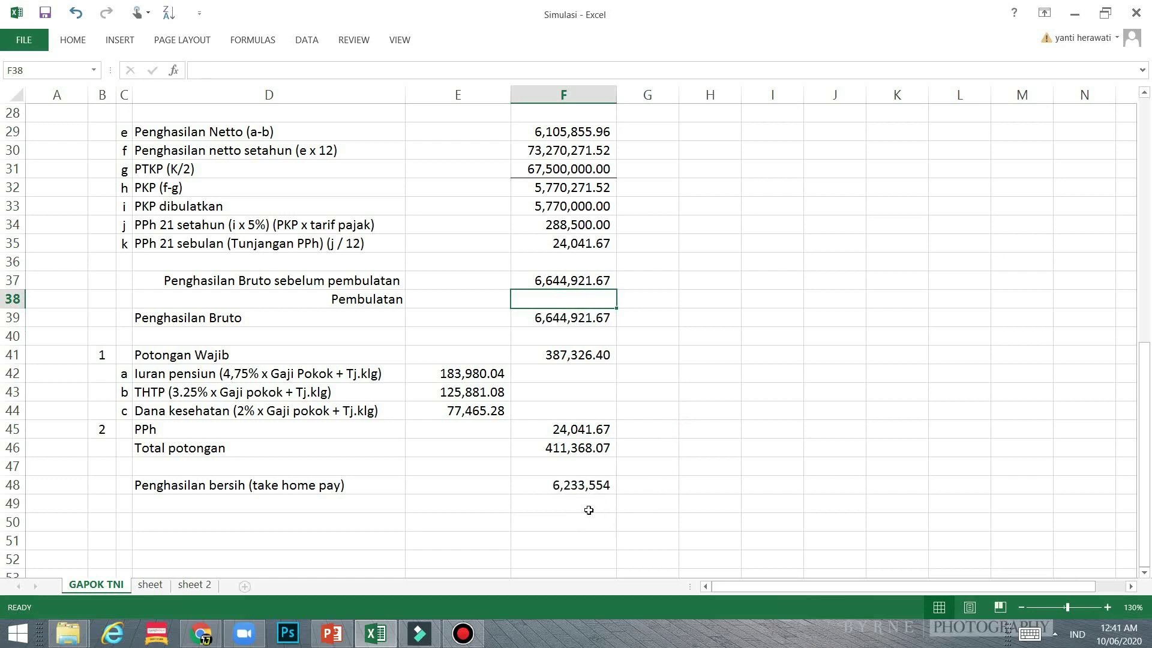
Enter the rounded take home pay target 6233600 in helper cell F50
left_click(579, 520)
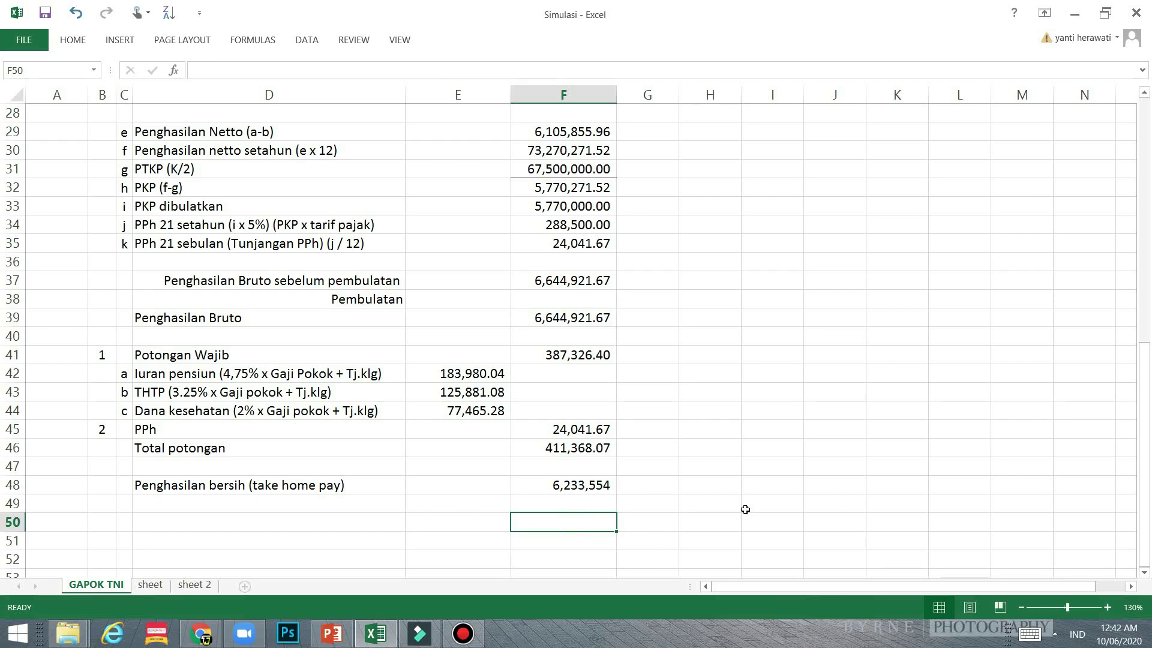
type("6")
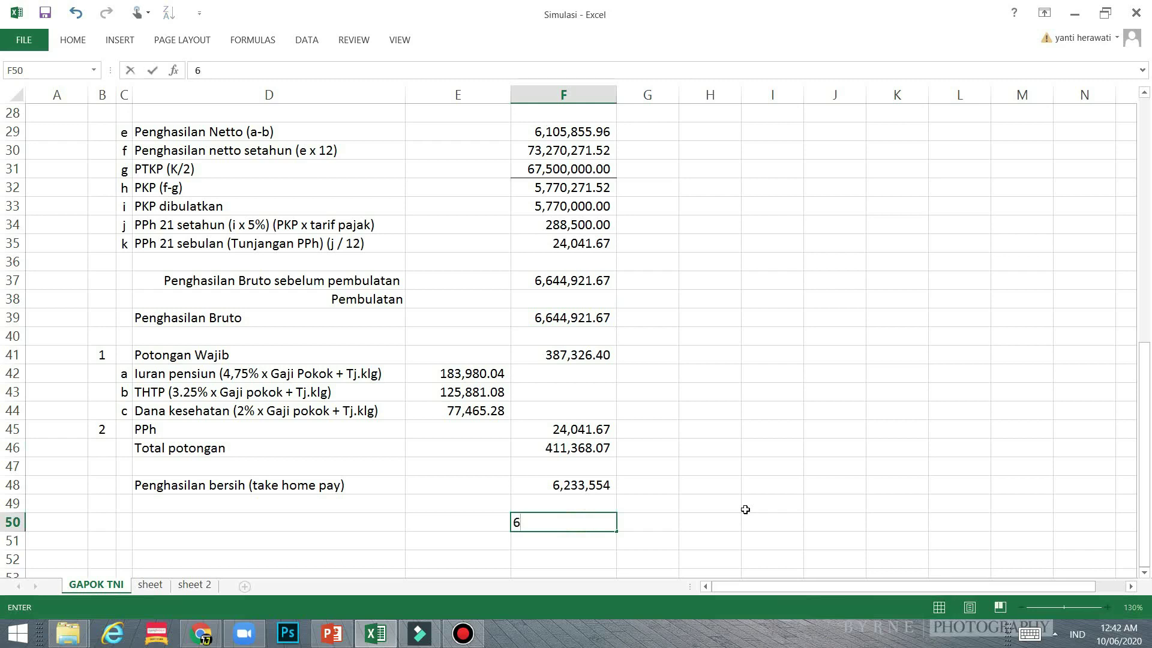
type("233600")
key("Return")
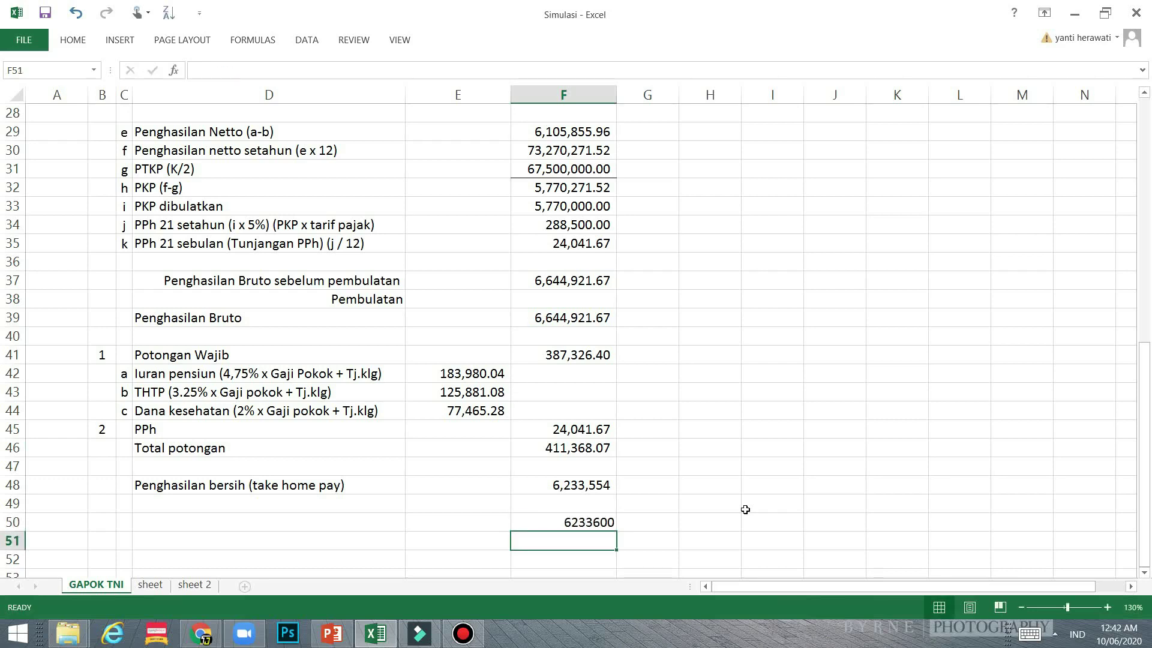
key("Up")
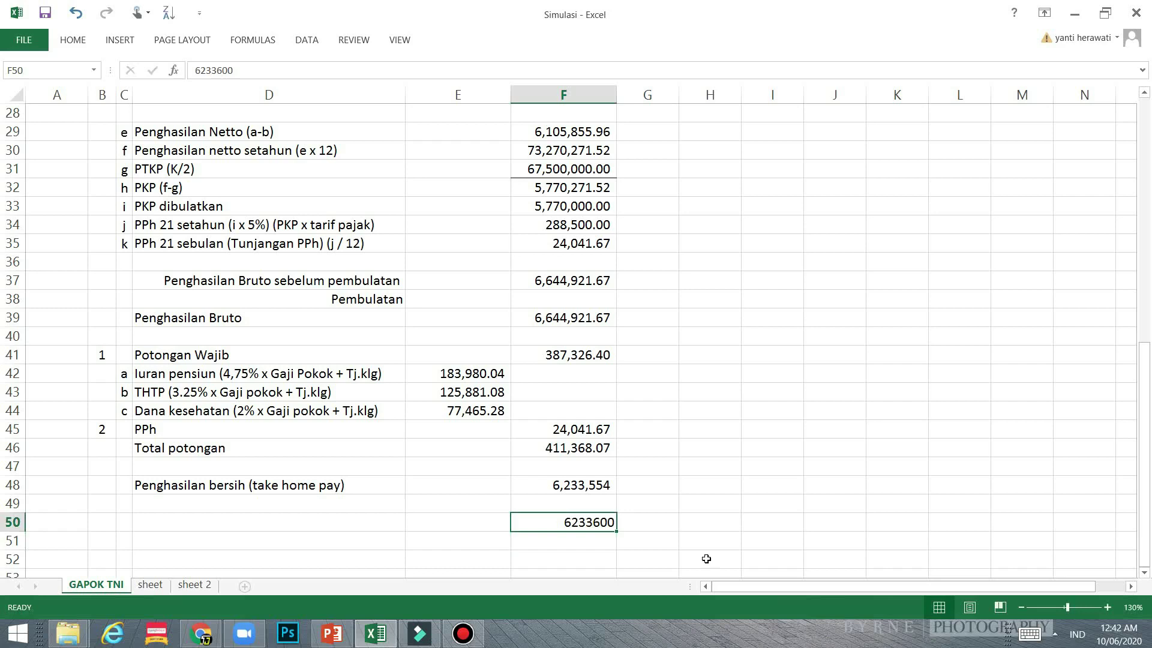
left_click(605, 538)
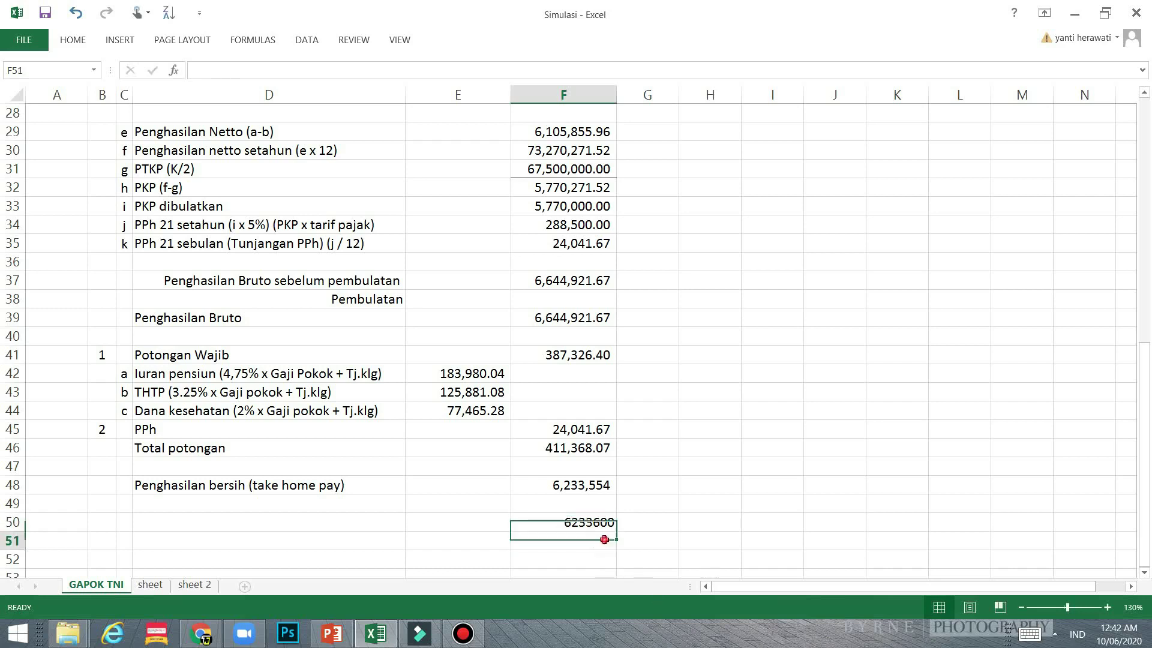
left_click(583, 520)
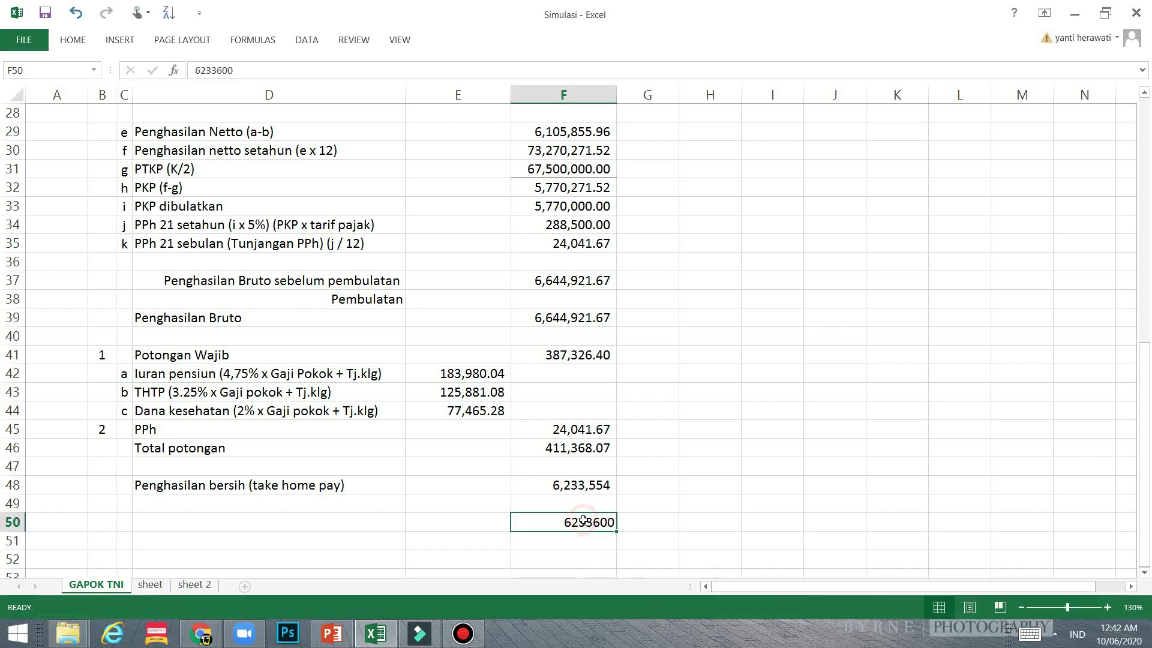
Calculate the rounding difference in F51 with the formula =F50-F48
left_click(593, 541)
double_click(572, 540)
type("=")
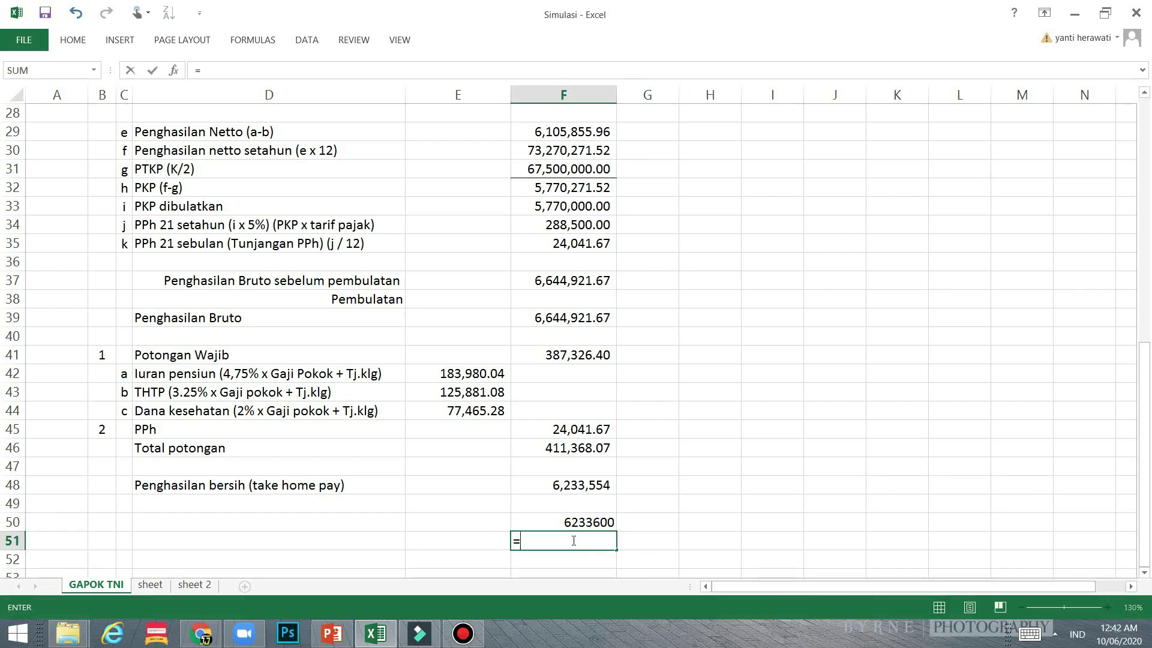
left_click(598, 519)
type("-")
left_click(585, 485)
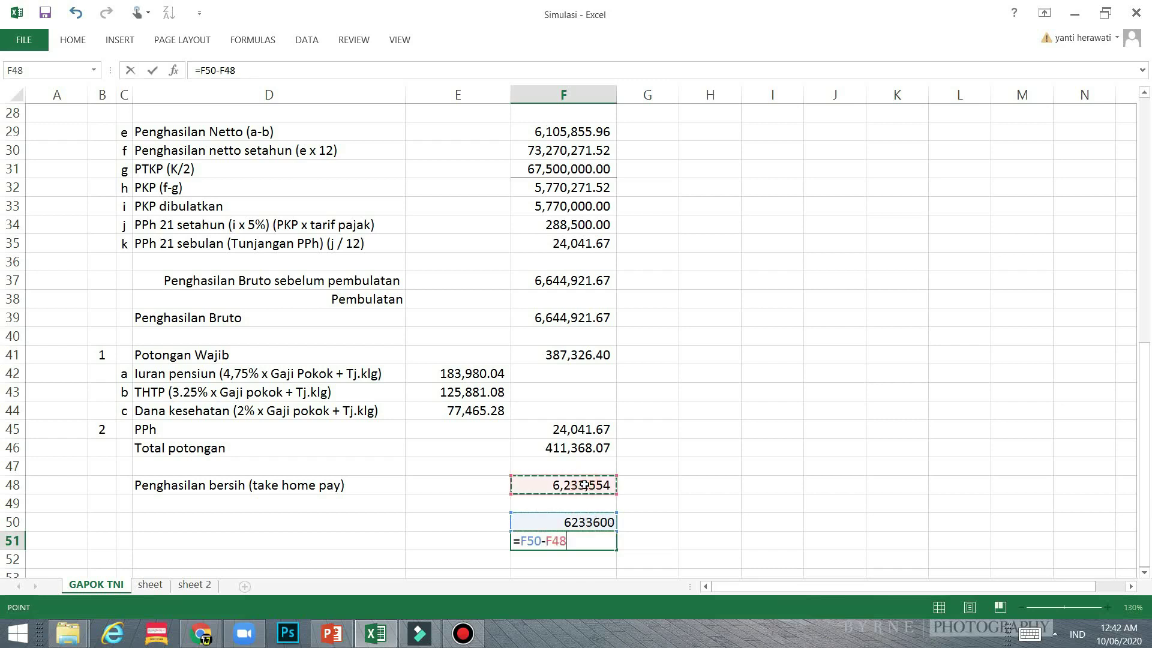
key("Return")
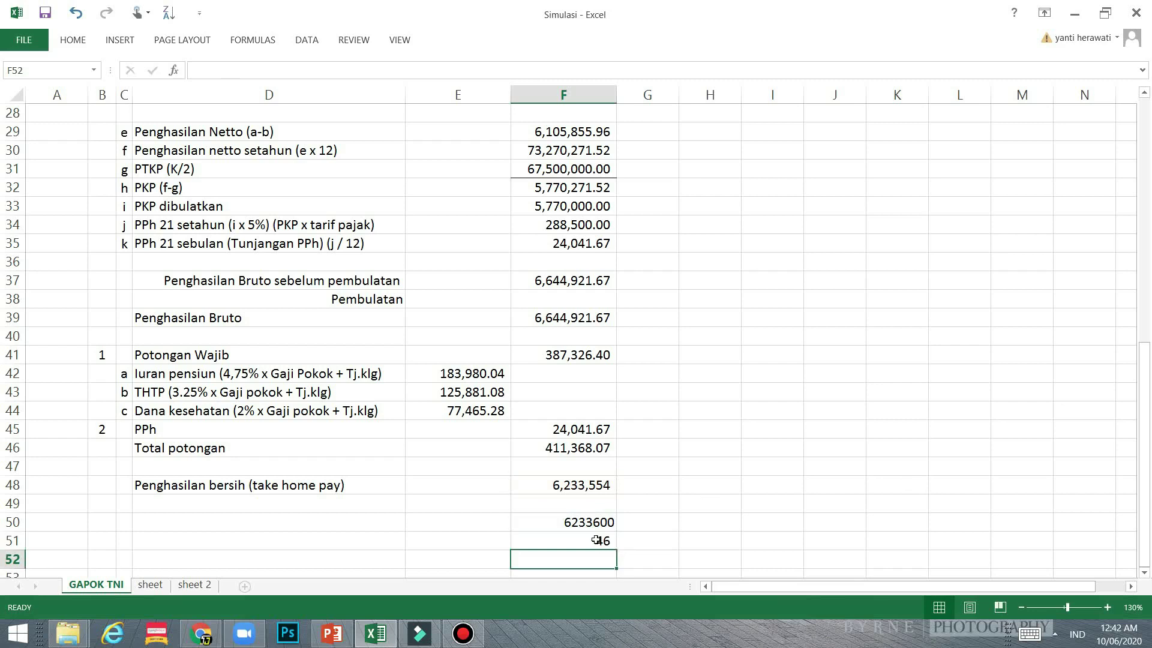
Fill in the Pembulatan amount in F38 with the rounding difference, 46
left_click(598, 300)
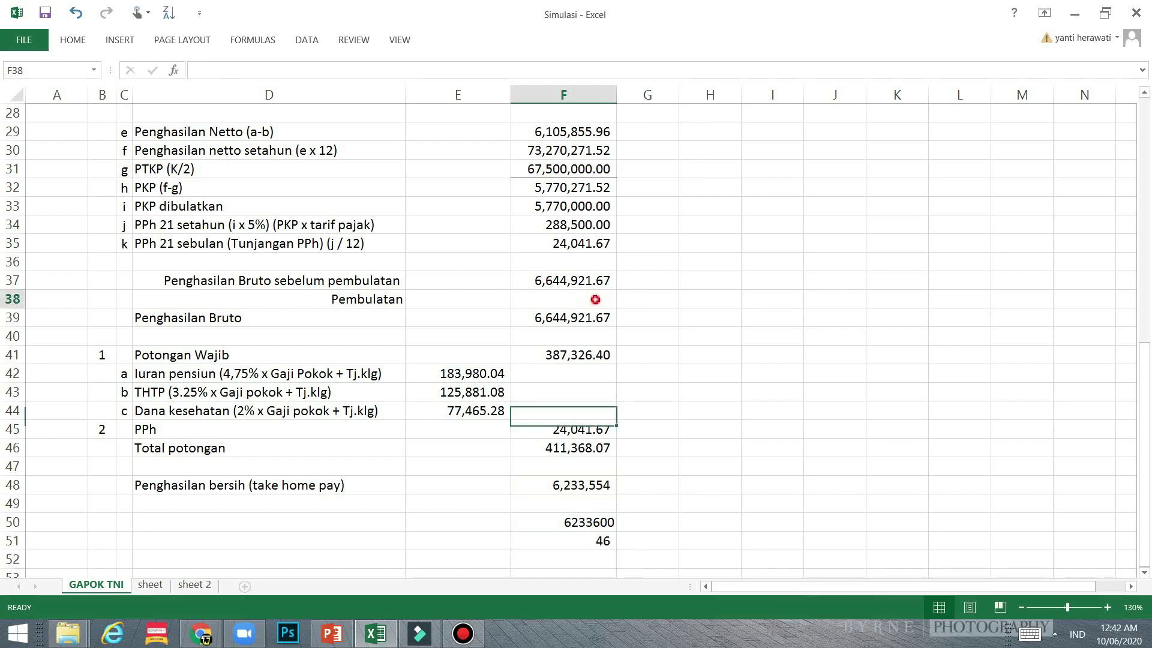
type("46")
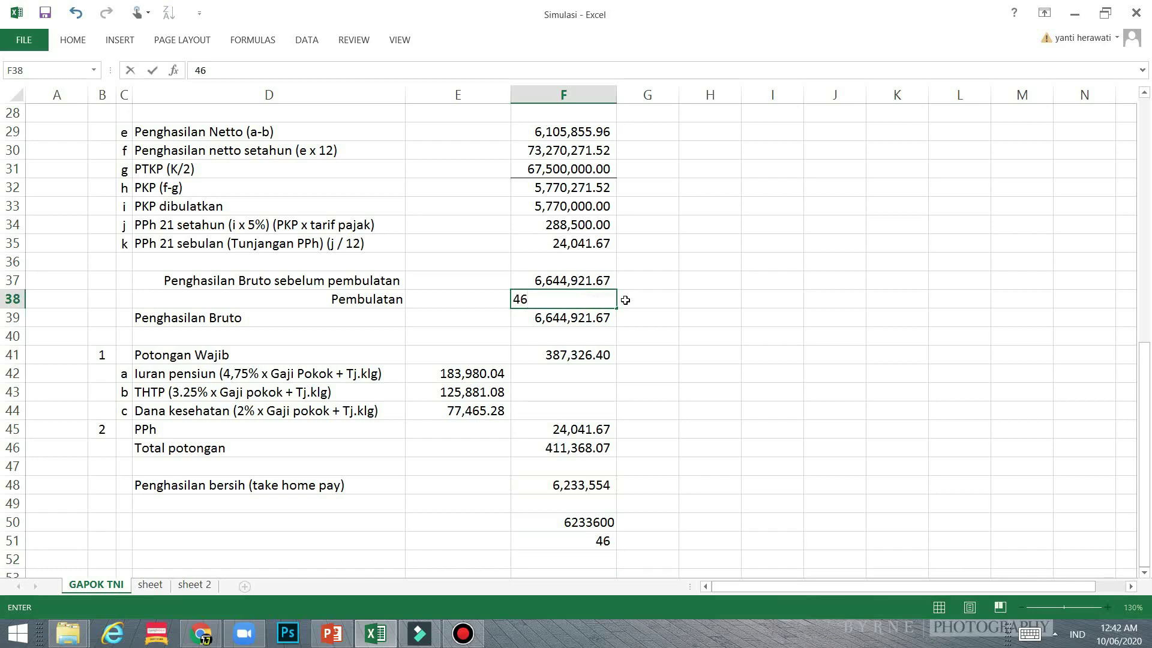
key("Return")
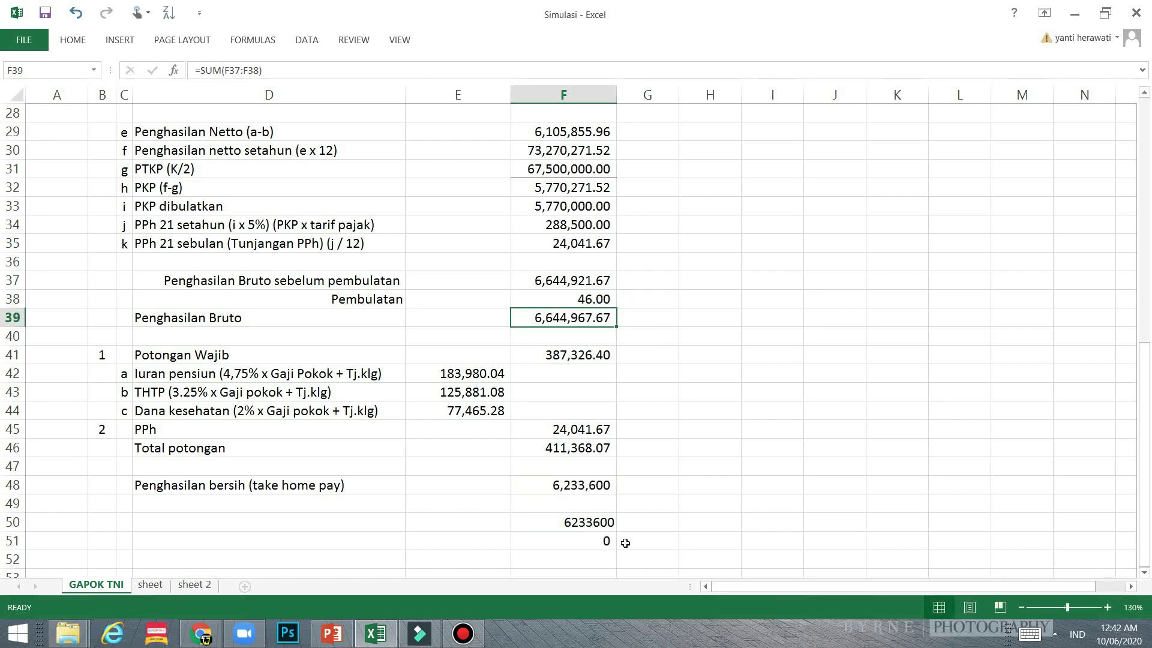
Clear the helper cells F50:F51 and select the take home pay in F48 to review the calculation
left_click_drag(581, 524, 593, 544)
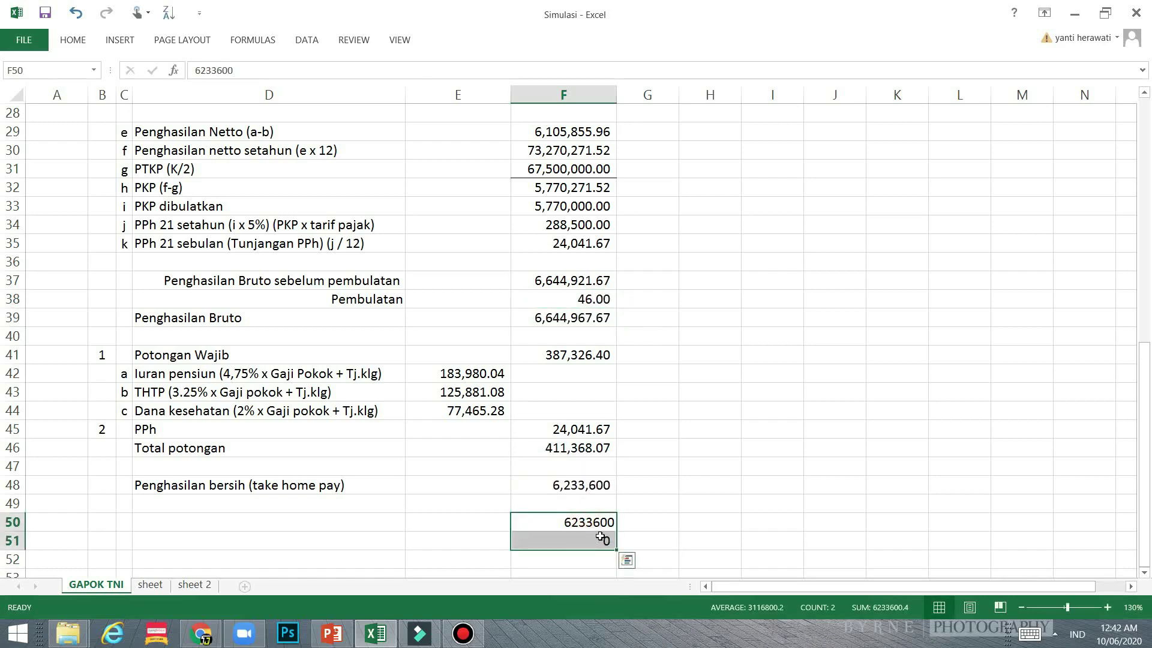
key("Delete")
left_click(599, 485)
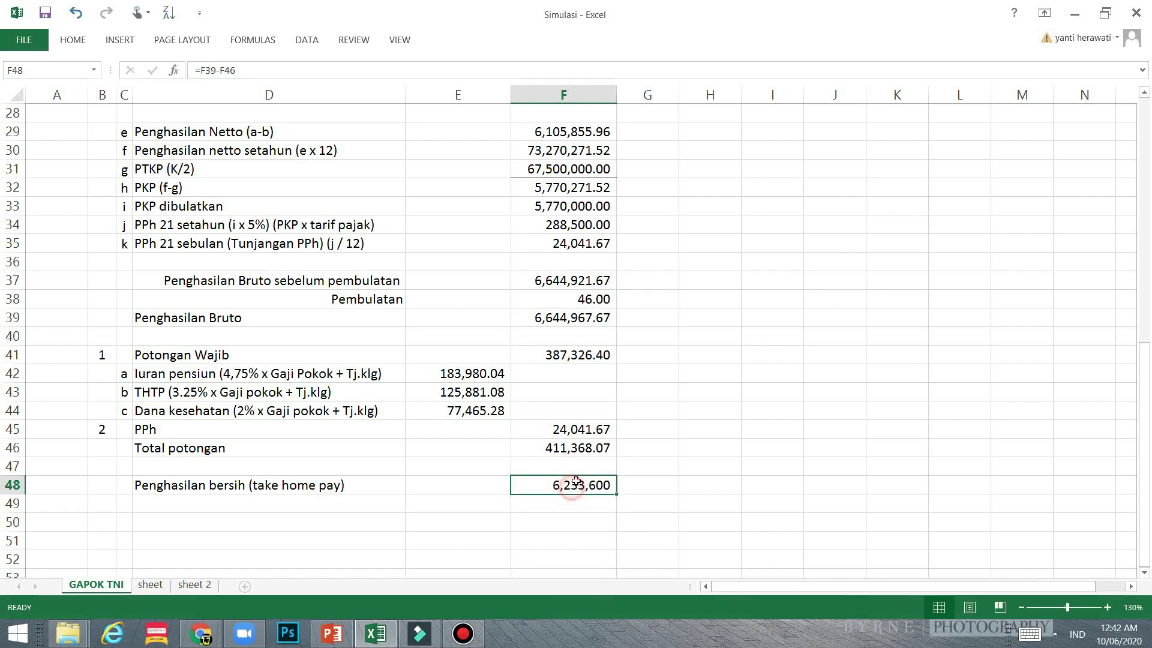
scroll(659, 487, "up", 1)
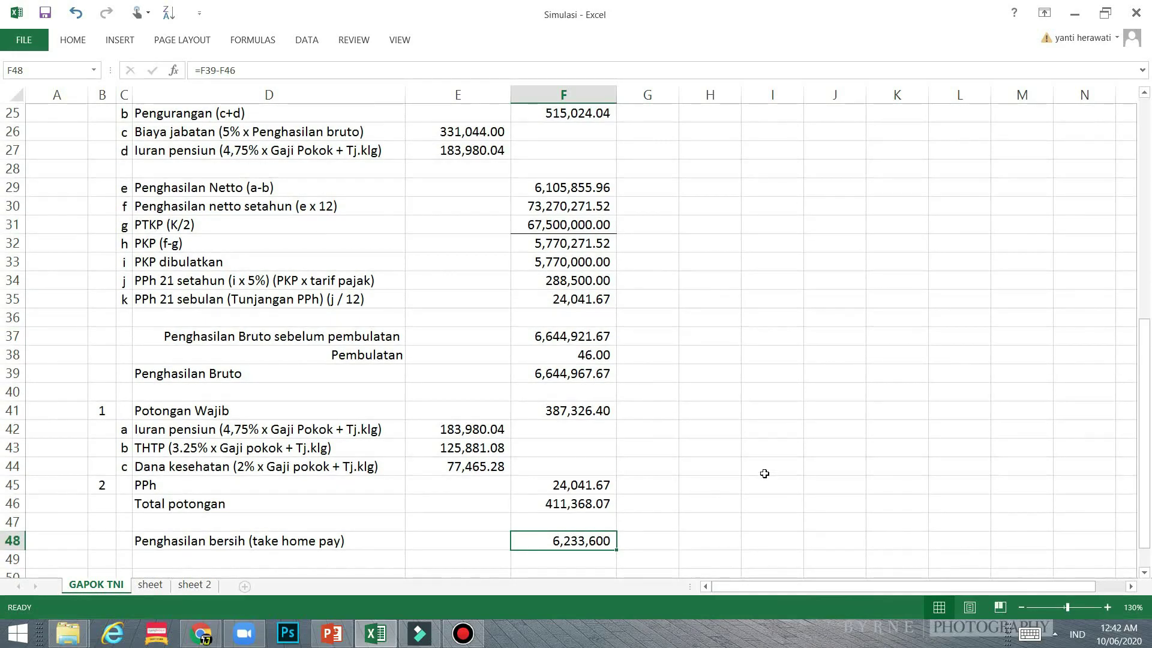